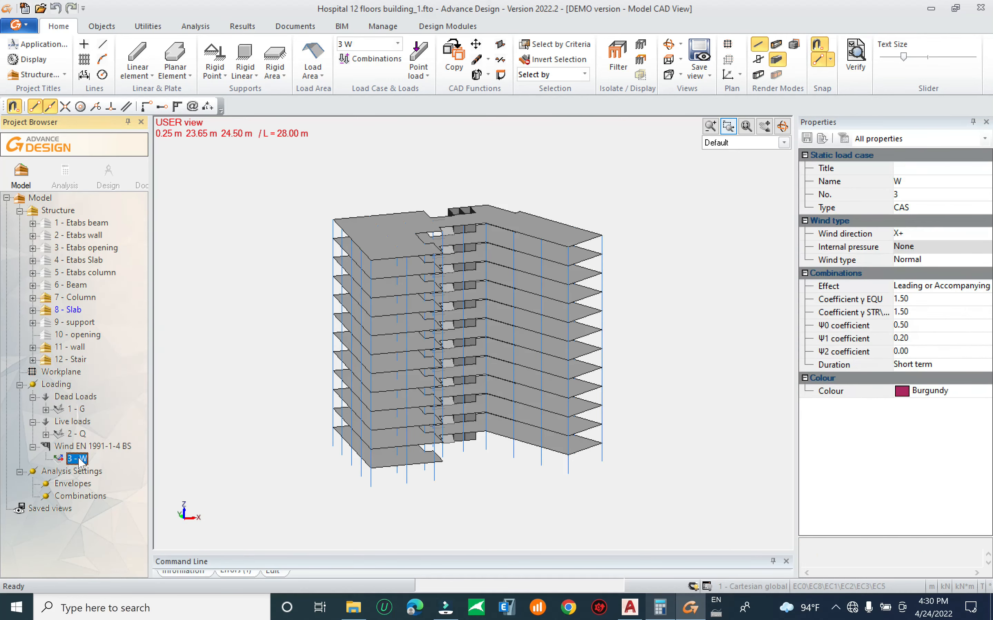
Delete the 3 - W wind load case, and inspect the wind family's speed region and building height settings
right_click(79, 457)
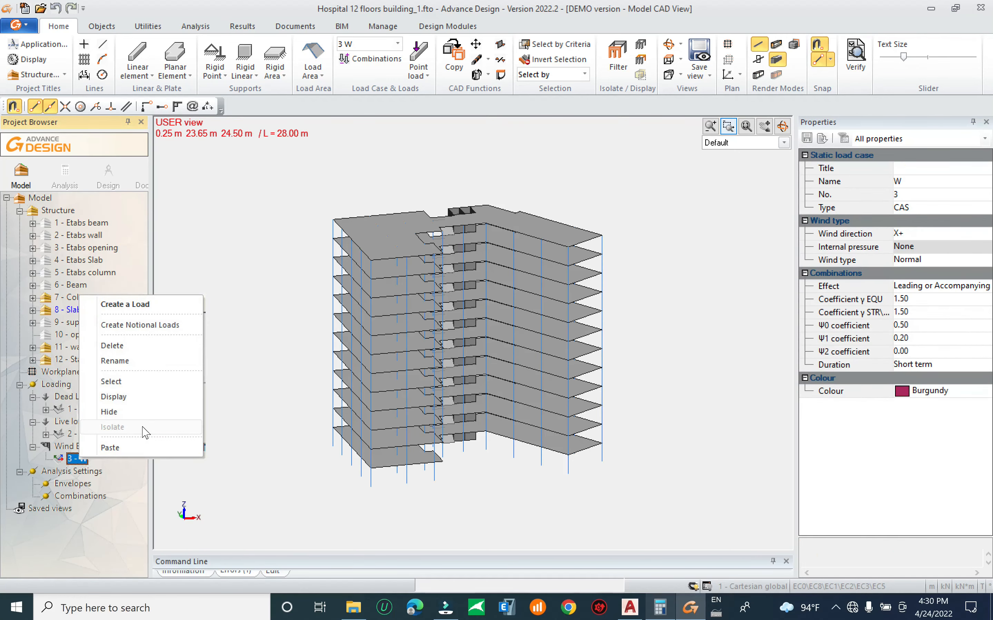
click(123, 346)
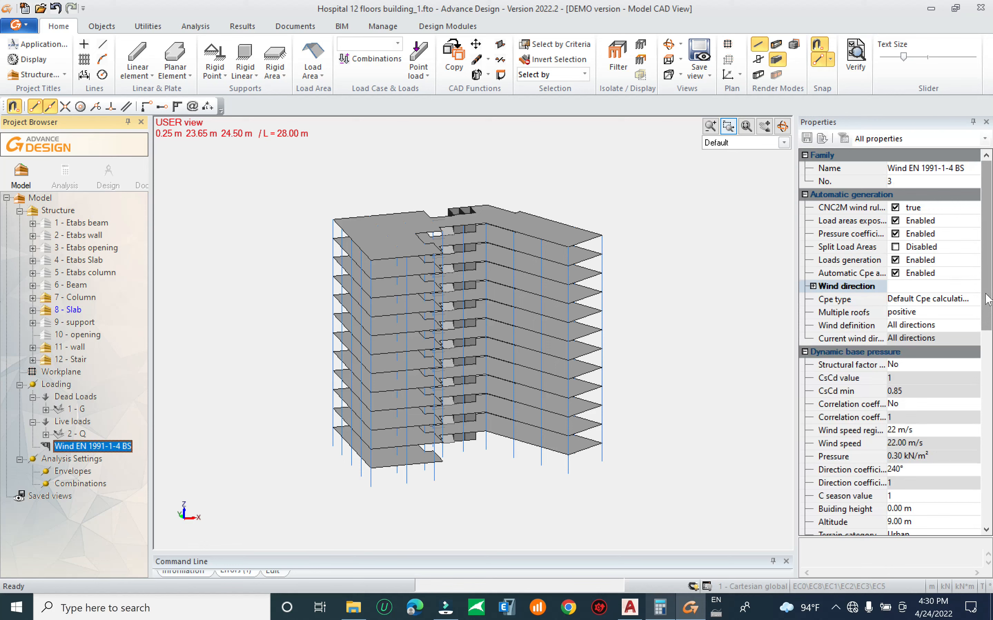
scroll(986, 299, down, 2)
click(939, 354)
click(941, 356)
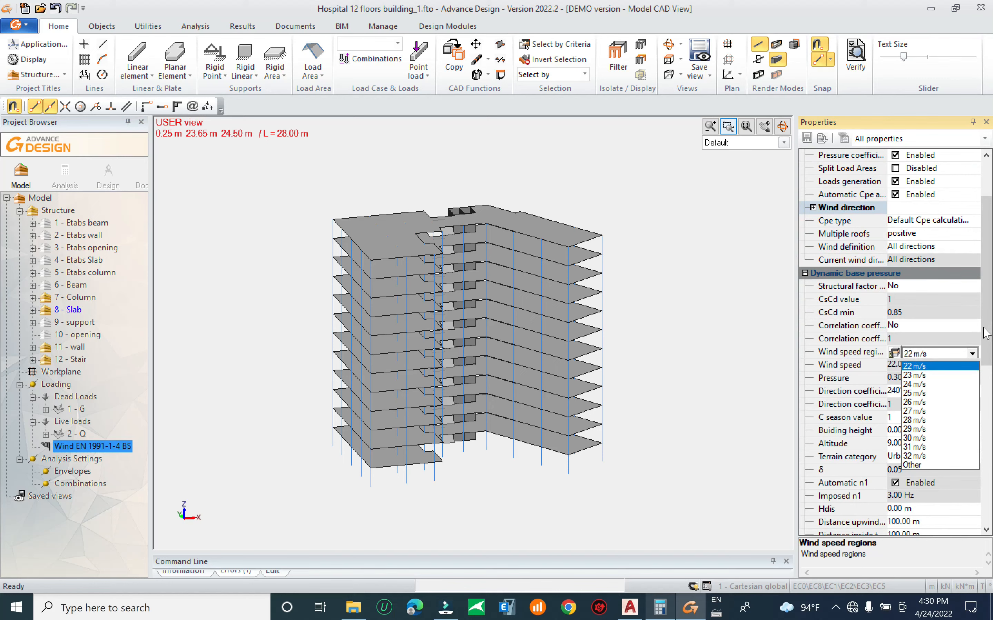
scroll(986, 334, down, 4)
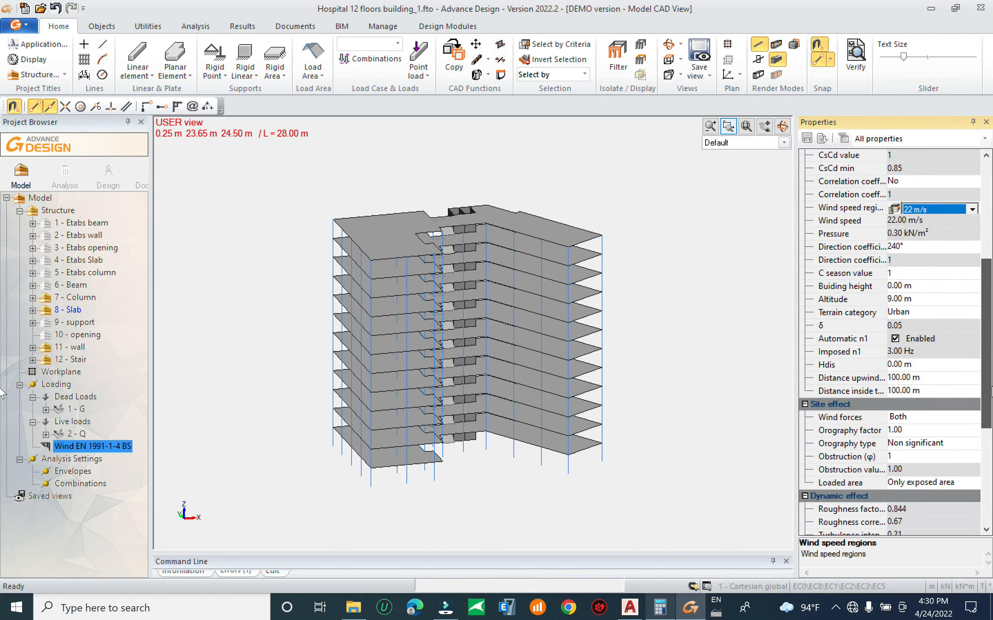
click(936, 273)
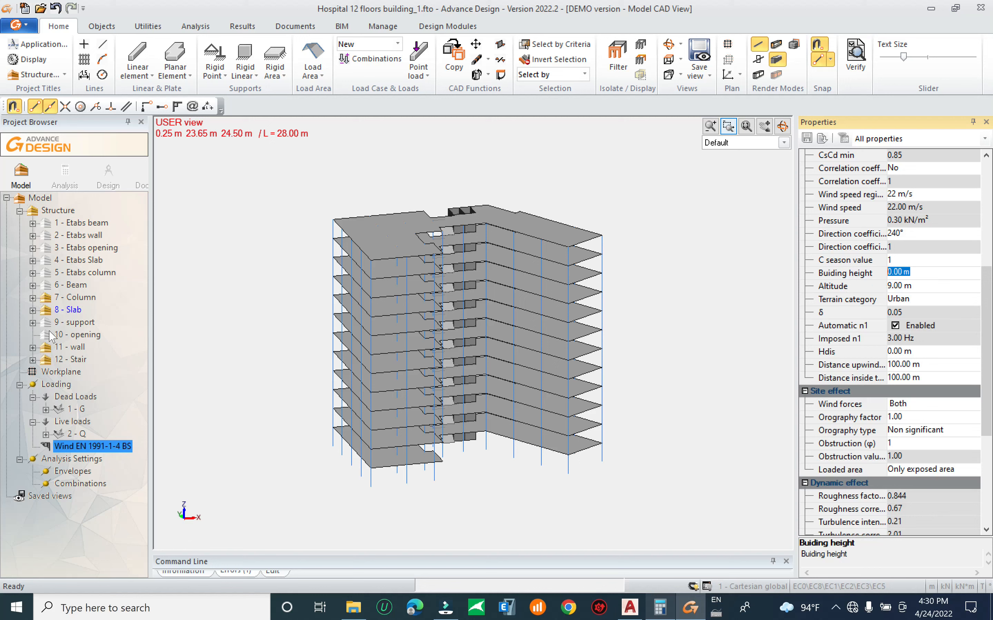
Read the elevation of the roof slab corner and enter 38.5 in Calculator as the first term of a sum
click(61, 211)
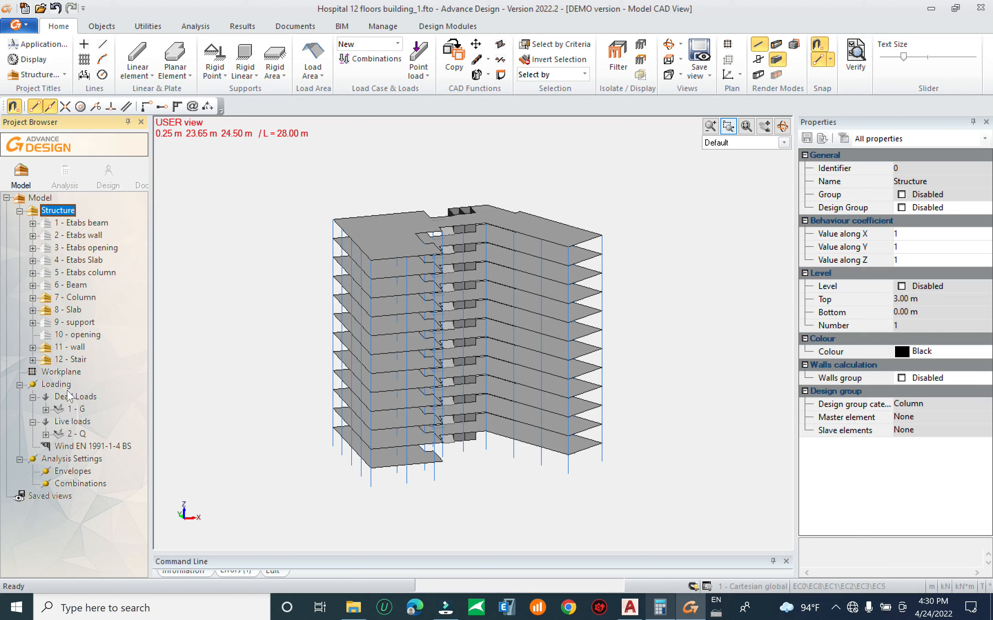
click(77, 434)
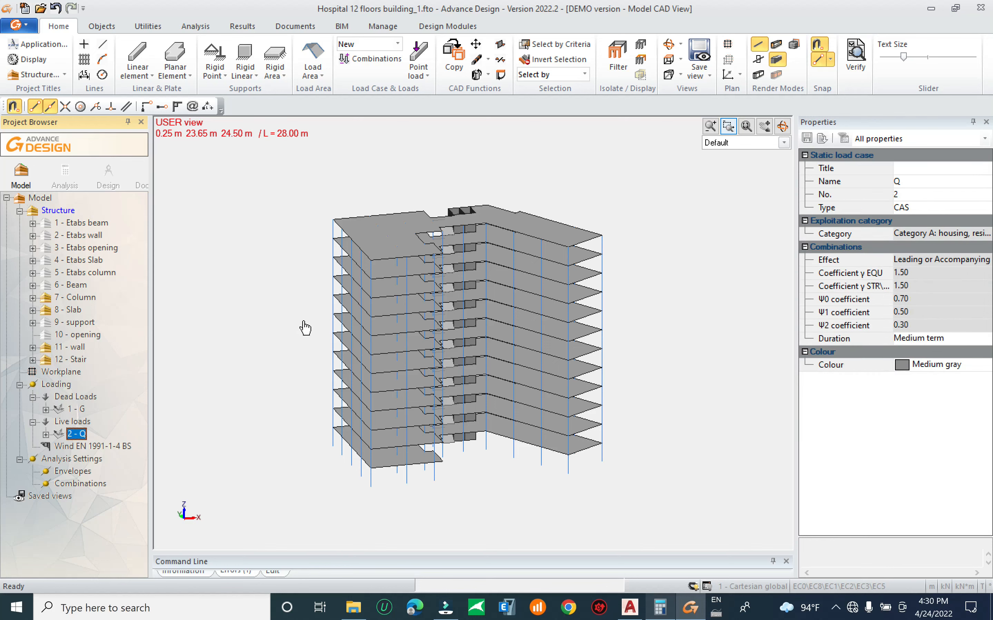
click(84, 74)
click(333, 428)
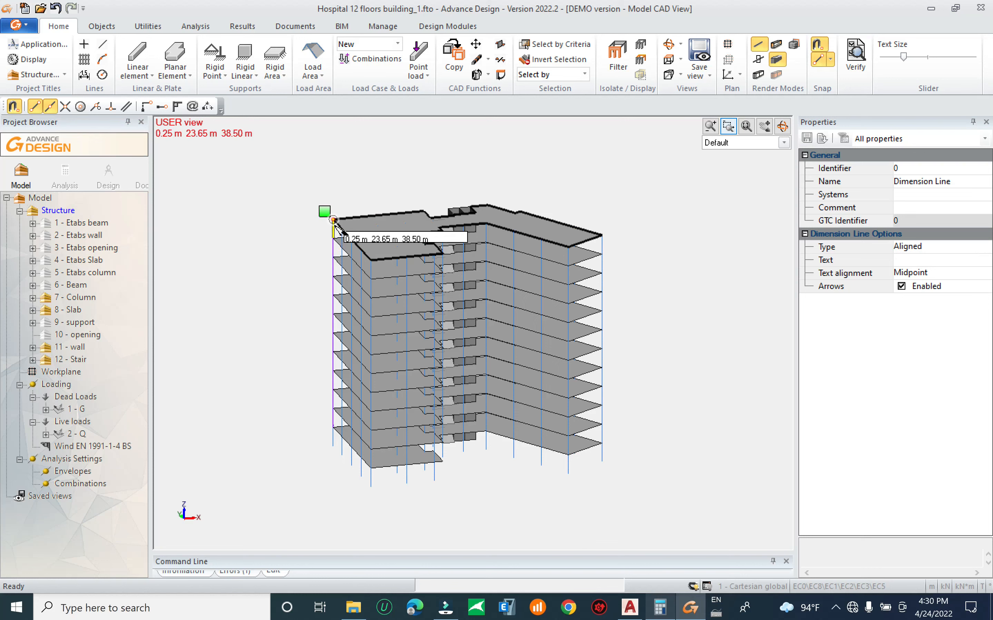
key(Escape)
click(660, 607)
click(729, 396)
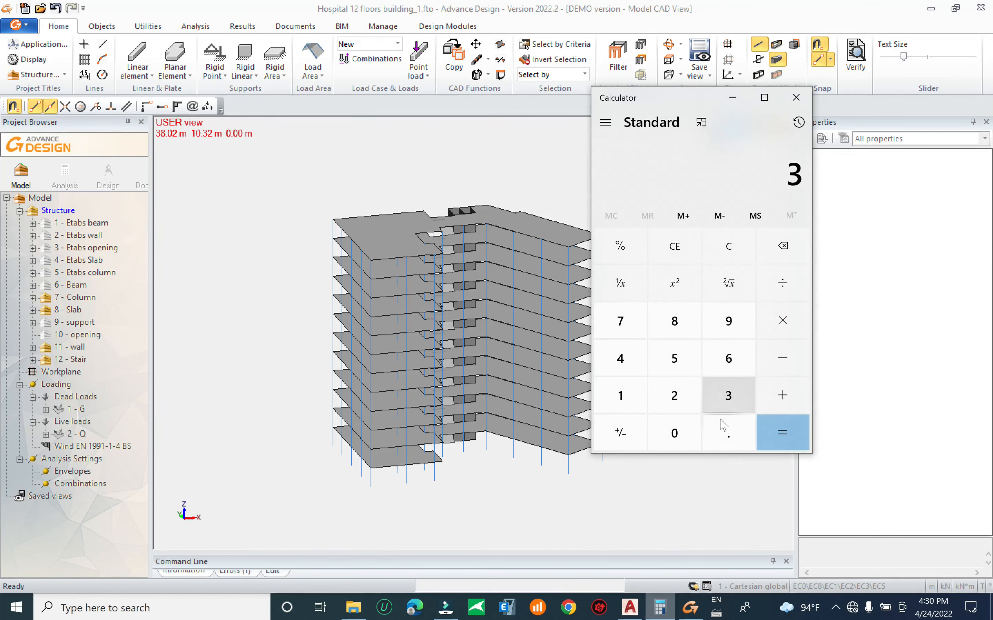
click(674, 322)
click(725, 433)
click(683, 365)
click(772, 394)
Read the elevation of the column base below that corner and add 3.5 to the sum in Calculator
click(338, 456)
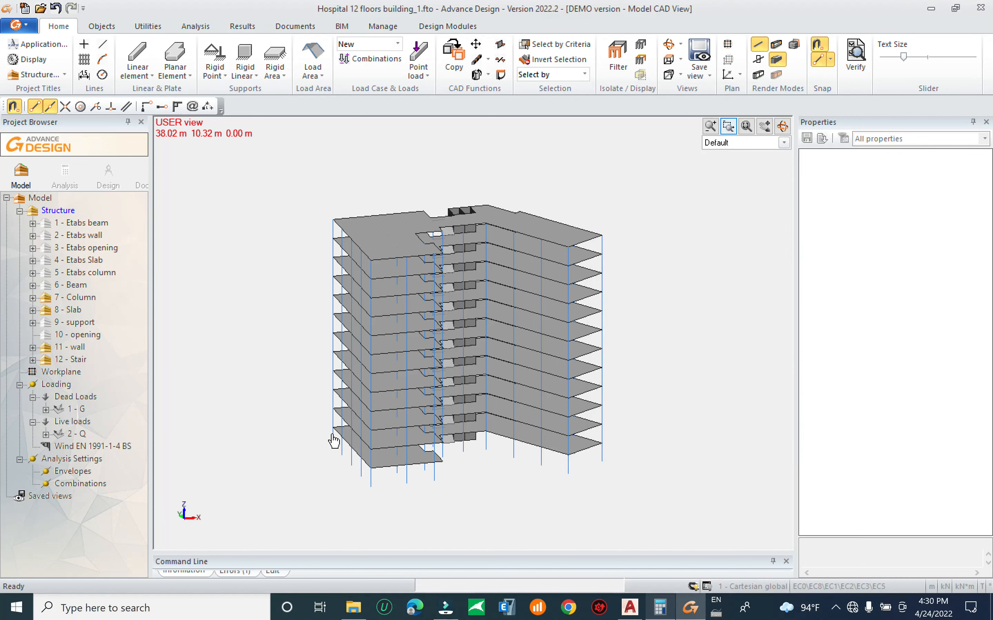
click(84, 74)
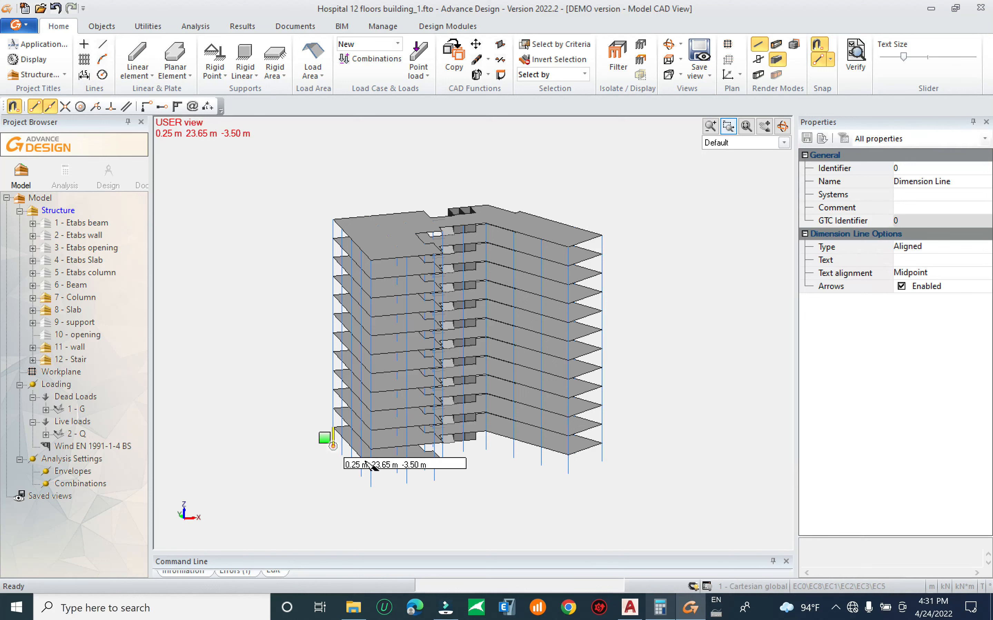
click(660, 607)
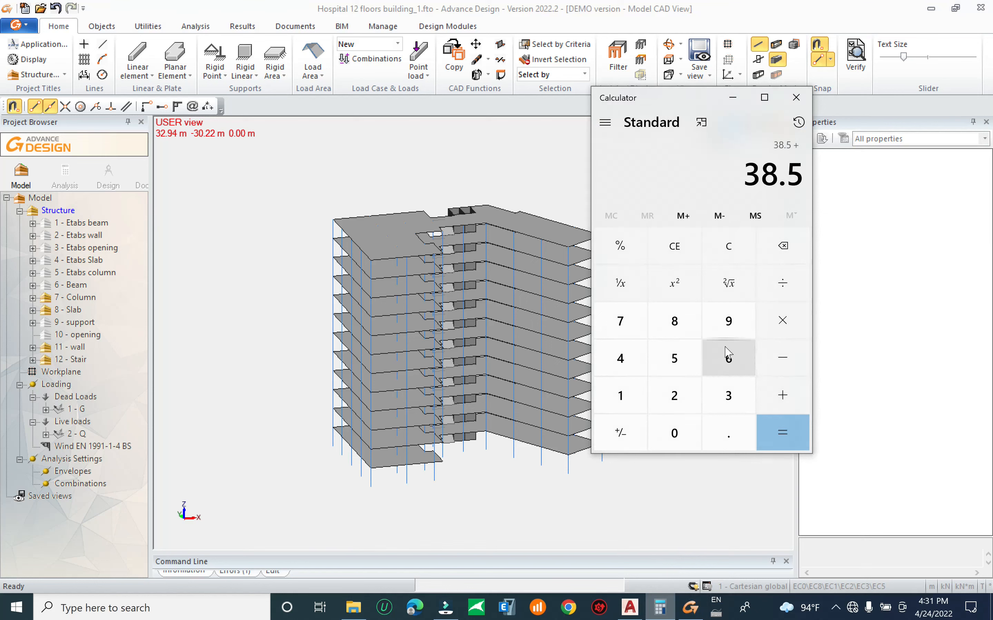
click(729, 401)
key(.)
click(674, 359)
click(775, 432)
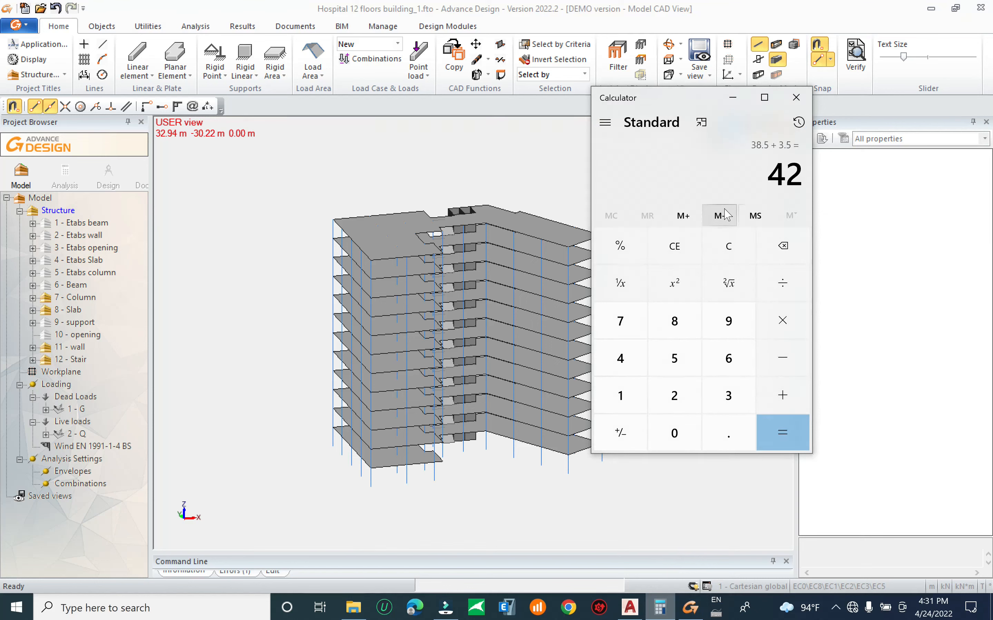
Set the building height of the Wind EN 1991-1-4 BS family to 42 m
click(563, 311)
click(84, 447)
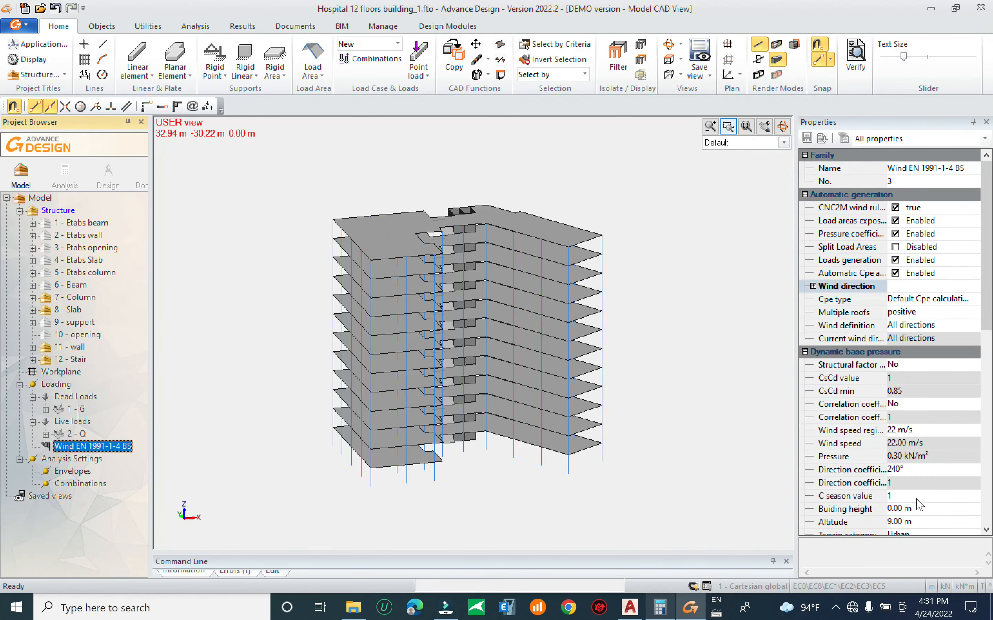
scroll(919, 506, down, 3)
click(904, 390)
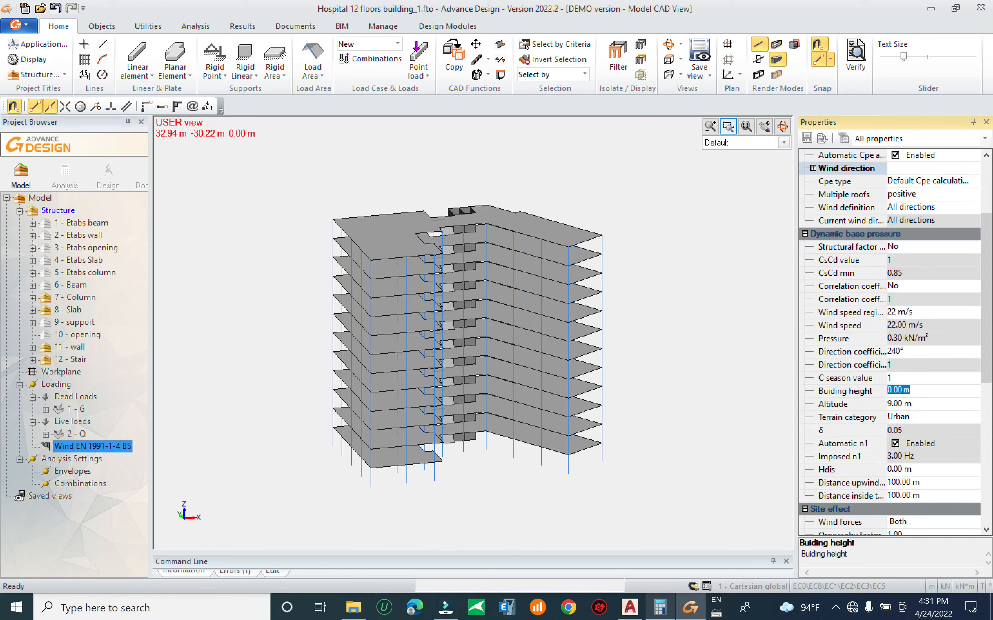
text(42)
key(Return)
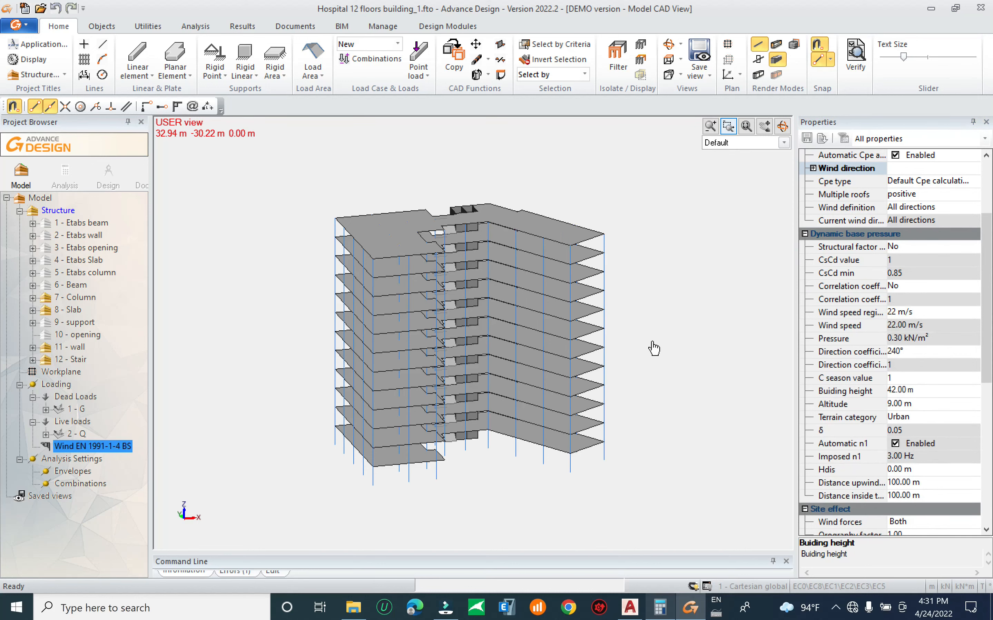
Create a new system under Structure and name it Wind wall
click(66, 361)
click(59, 211)
right_click(60, 211)
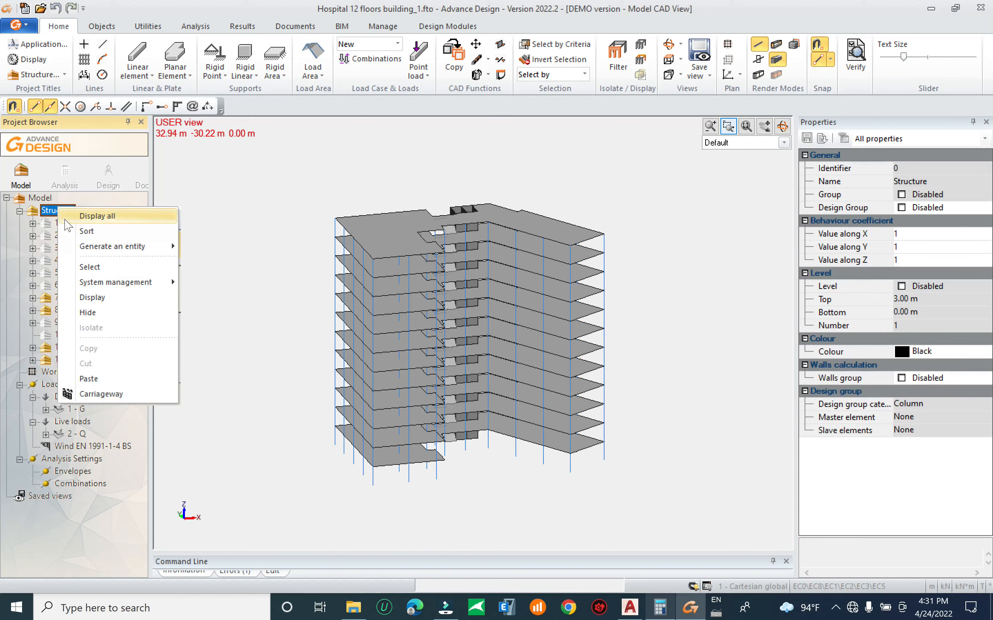
click(50, 221)
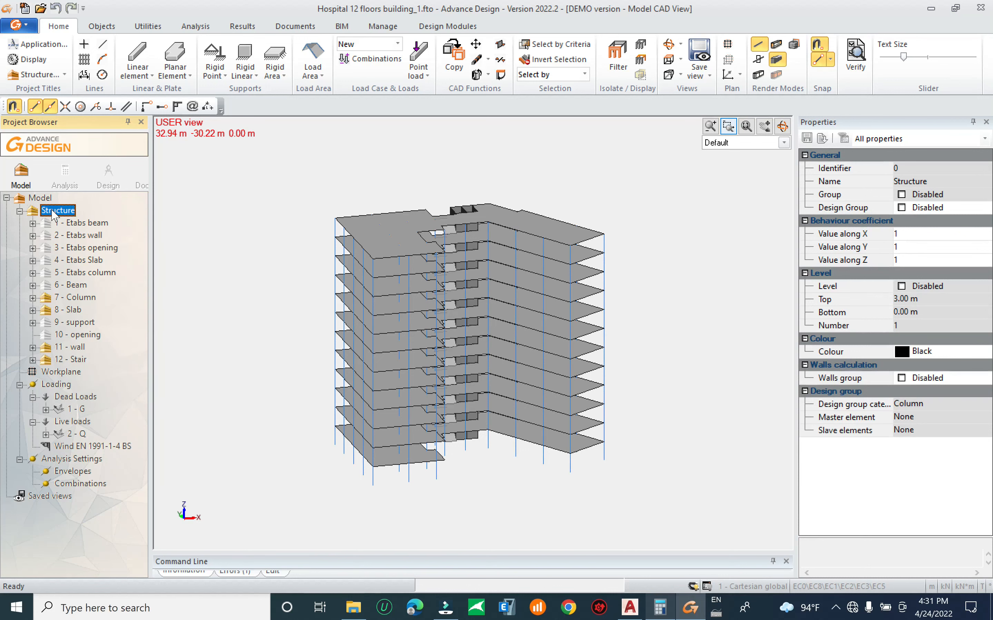
key(F6)
text(Wi)
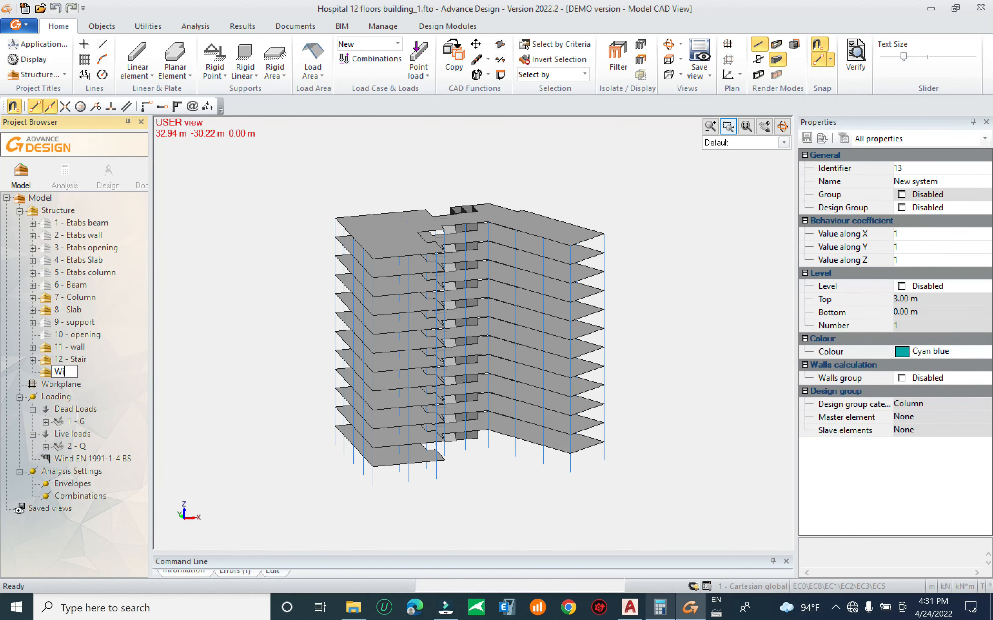
text(nd wall)
key(Return)
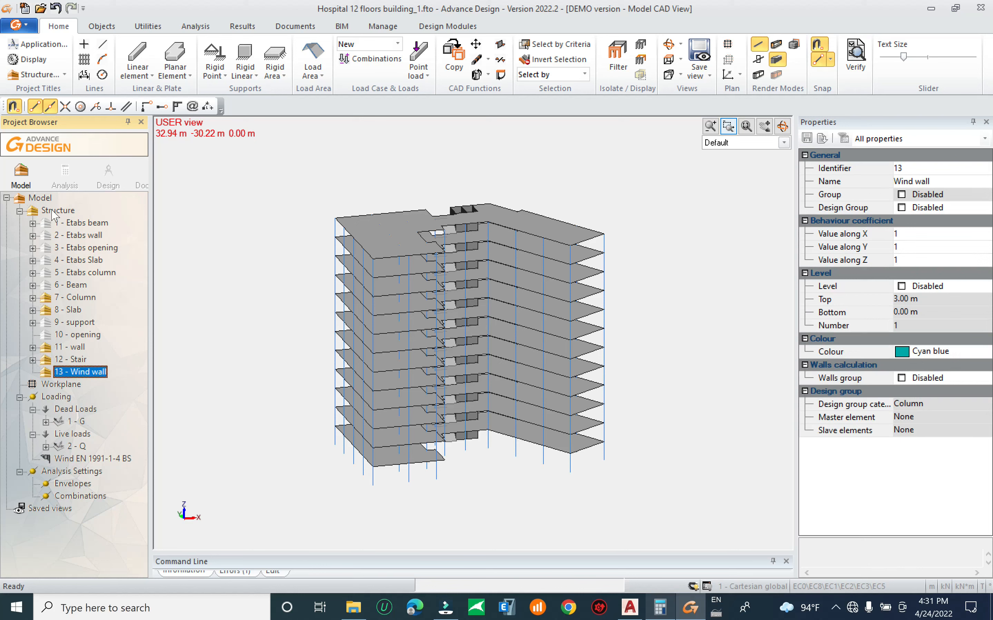
Draw load areas on two adjoining facades of the building, from the 7.00 m level up to the roof
click(315, 77)
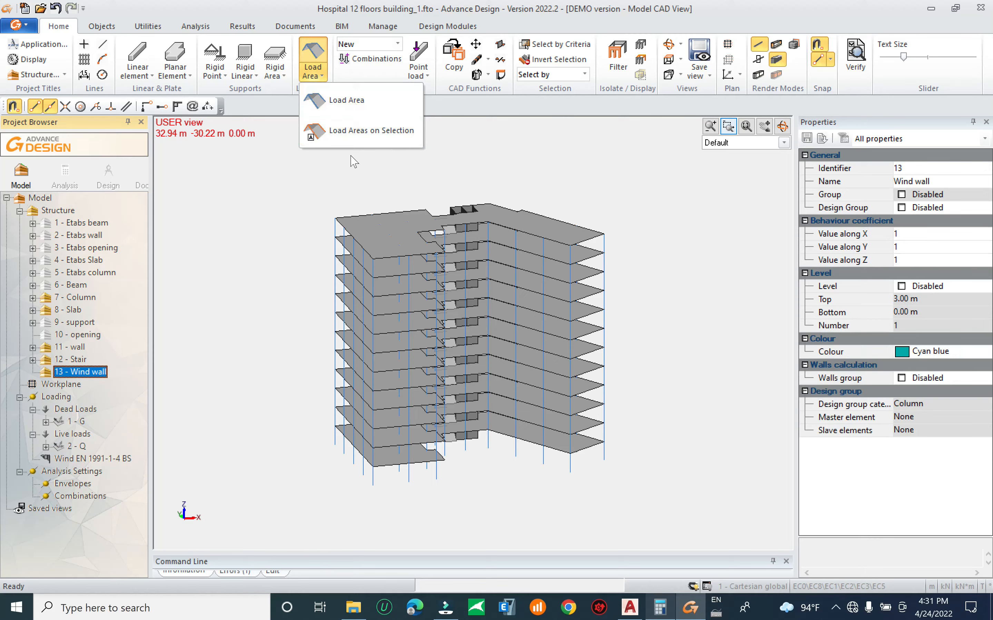
click(346, 100)
shift+middle_drag(395, 454, 463, 472)
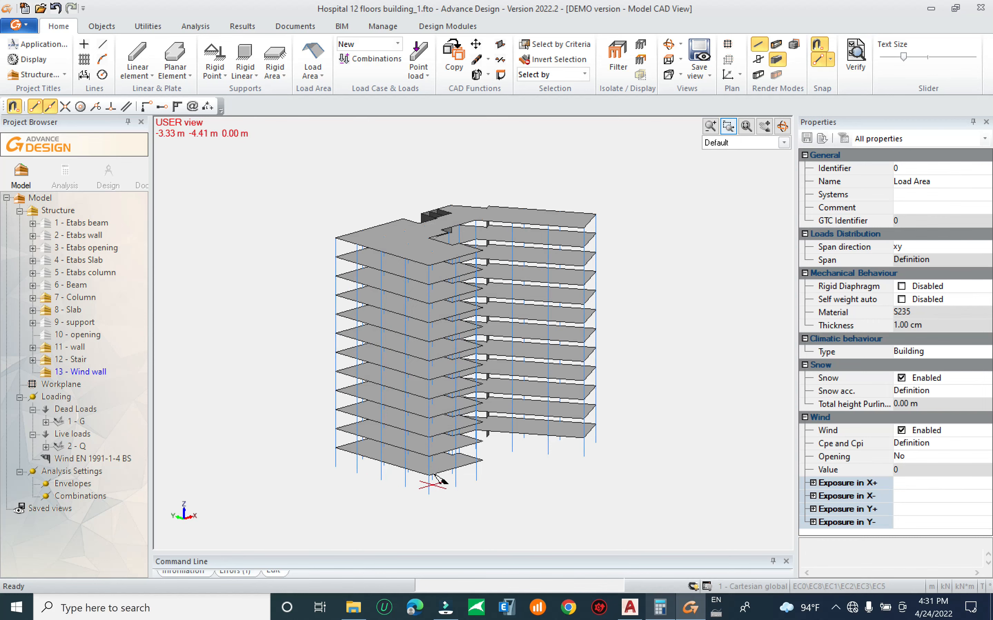
click(432, 444)
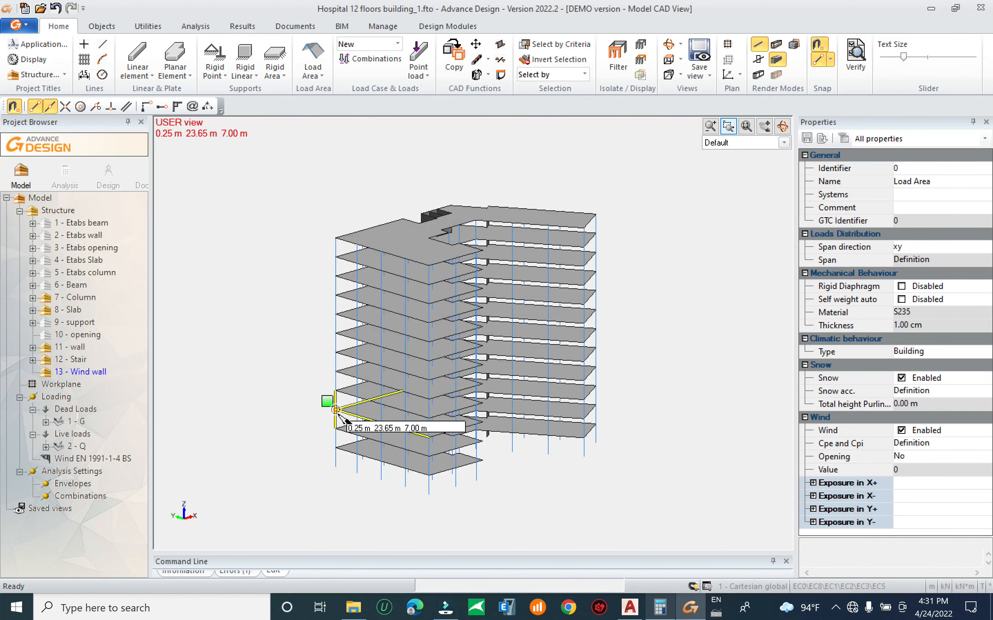
click(337, 241)
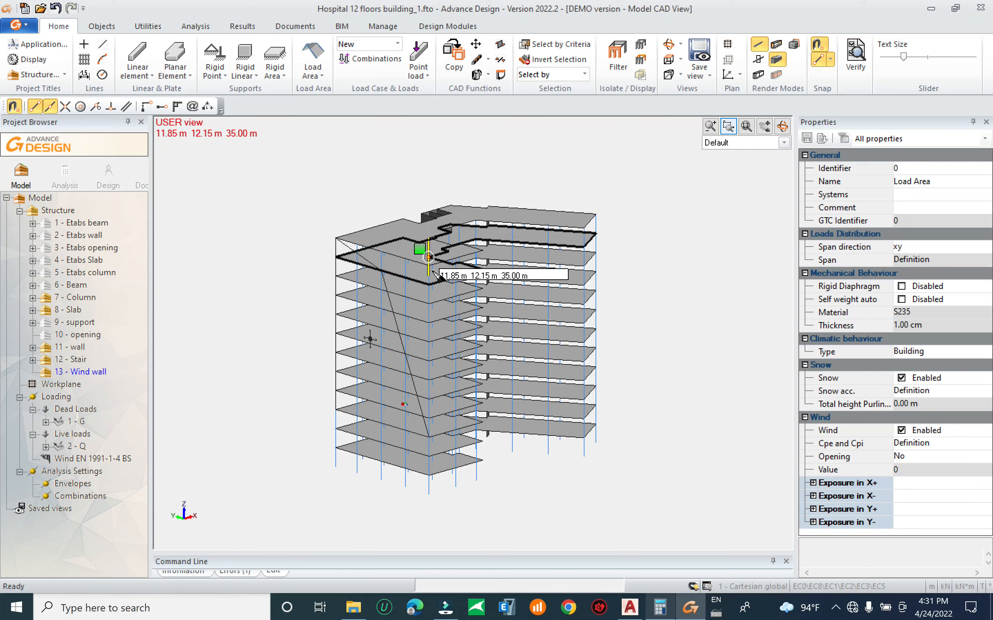
middle_drag(470, 297, 565, 432)
right_click(375, 268)
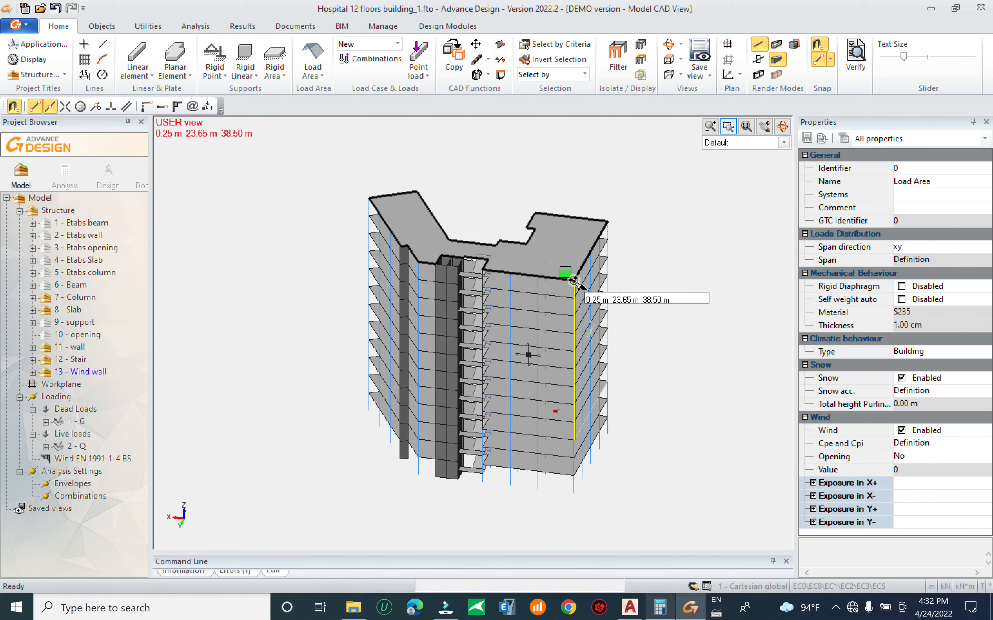
Stretch the load area beside the stair core by moving its 7.00 m and roof-level vertices out to the far slab corner
middle_drag(566, 279, 624, 334)
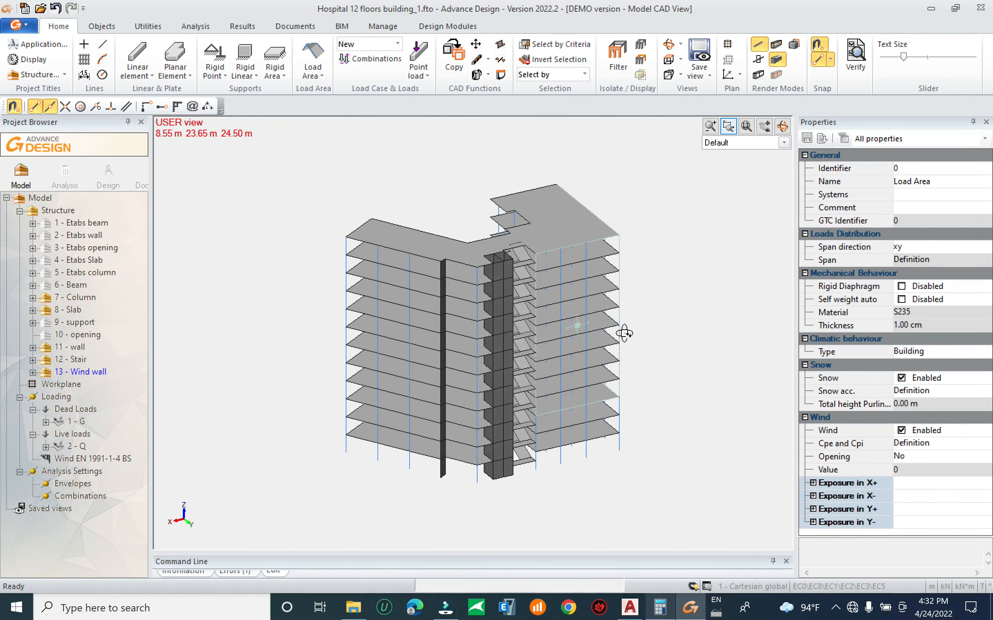
scroll(561, 447, up, 10)
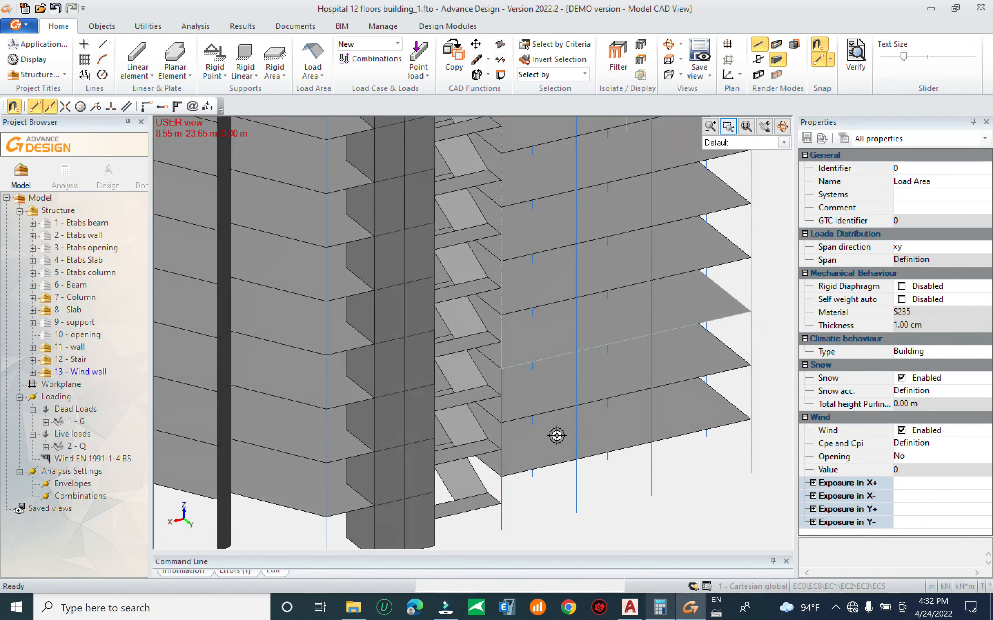
middle_drag(553, 473, 382, 417)
click(438, 181)
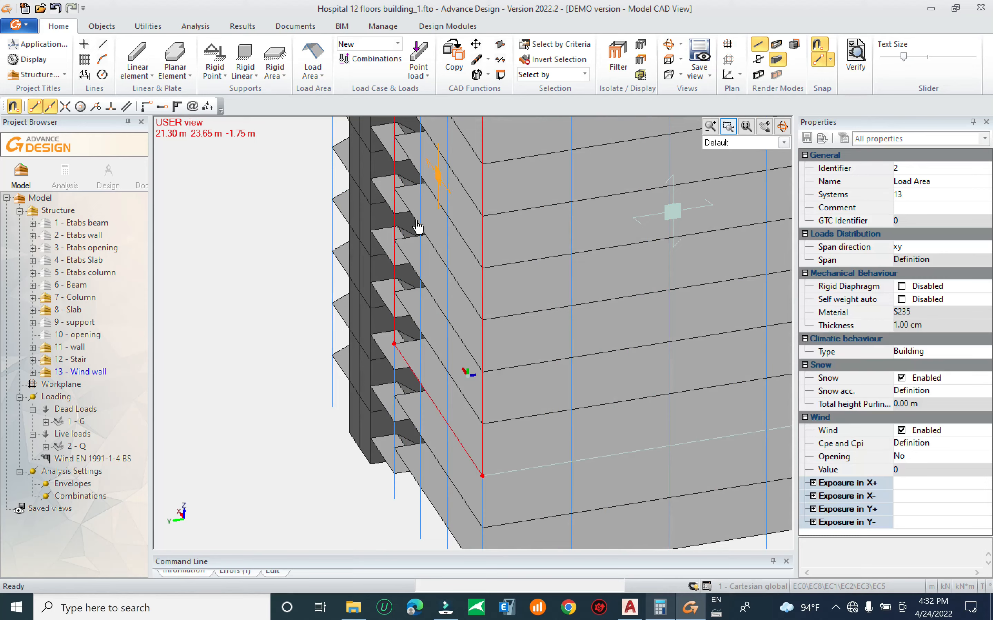
middle_drag(403, 172, 437, 221)
click(427, 392)
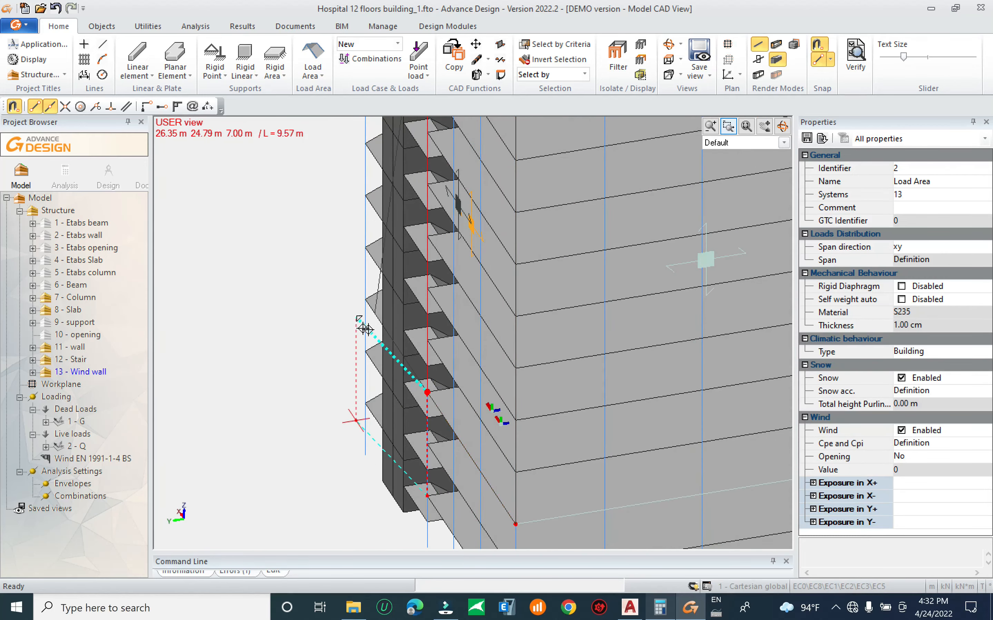
click(365, 299)
middle_drag(466, 147, 512, 456)
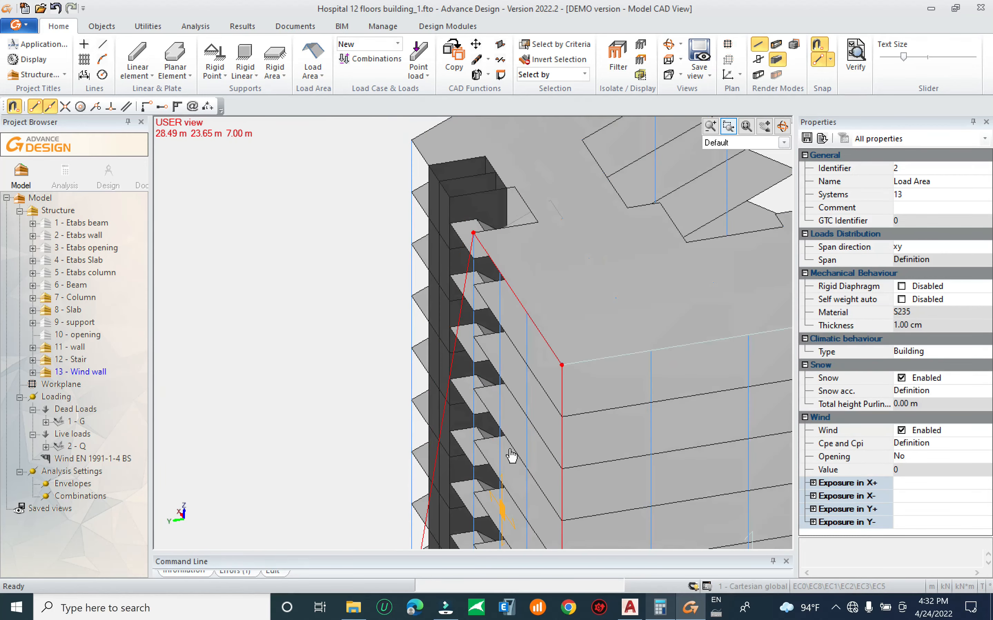
click(473, 233)
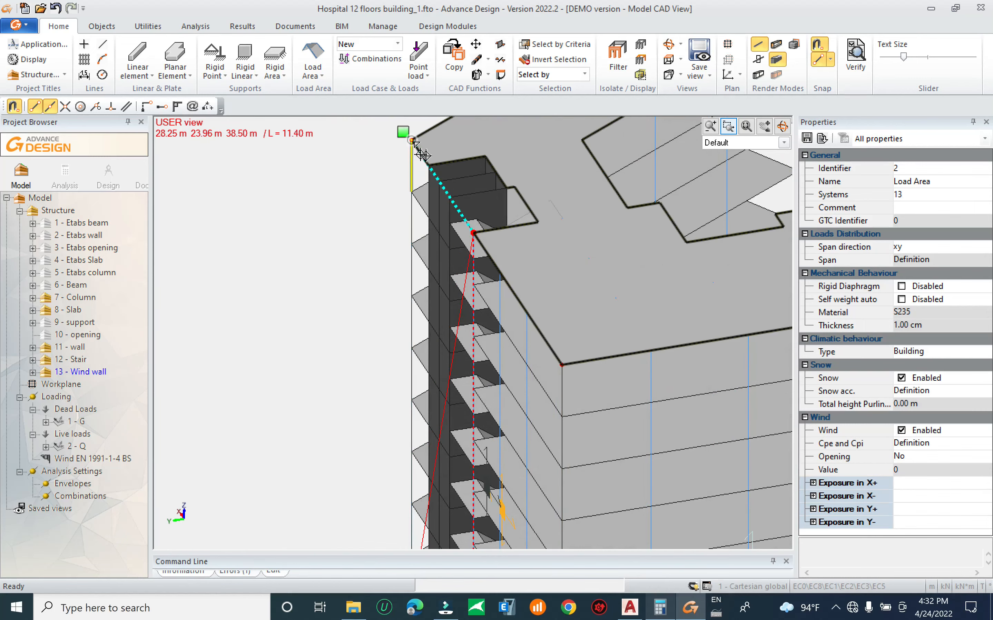
click(408, 144)
scroll(375, 210, down, 4)
shift+middle_drag(633, 327, 317, 278)
key(Escape)
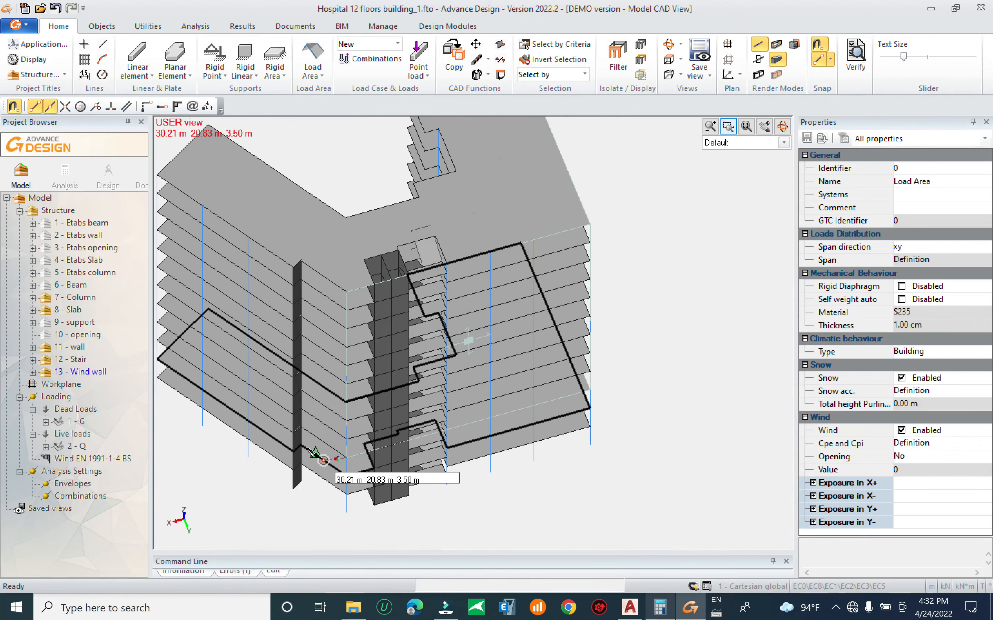
Switch to wireframe display and draw a load area between the corner beside the stair core and the projecting wall, from 7.00 m to 38.50 m
scroll(310, 446, up, 2)
scroll(310, 447, up, 3)
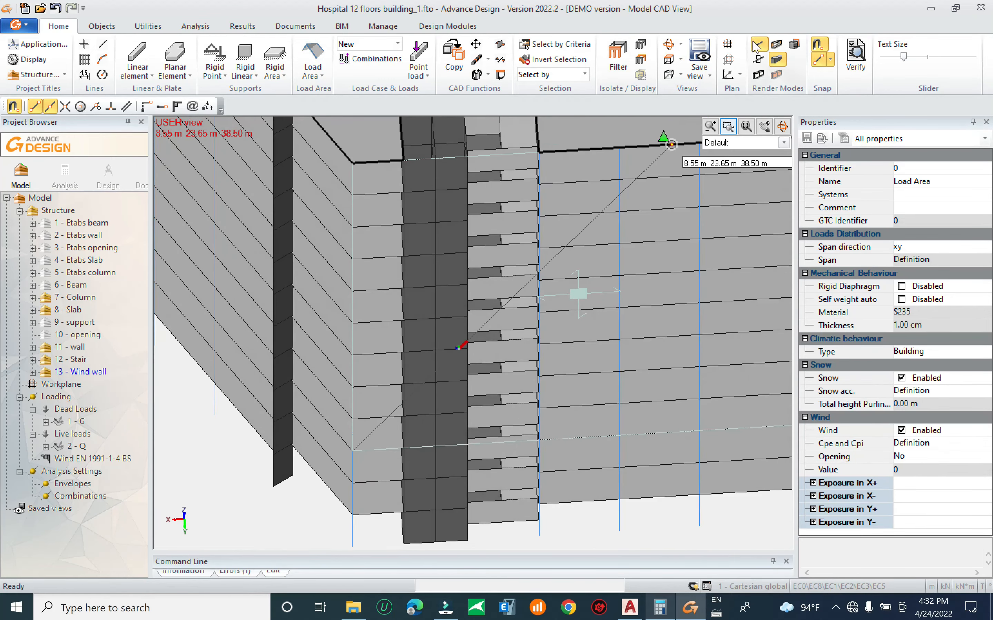
click(778, 48)
scroll(328, 443, up, 3)
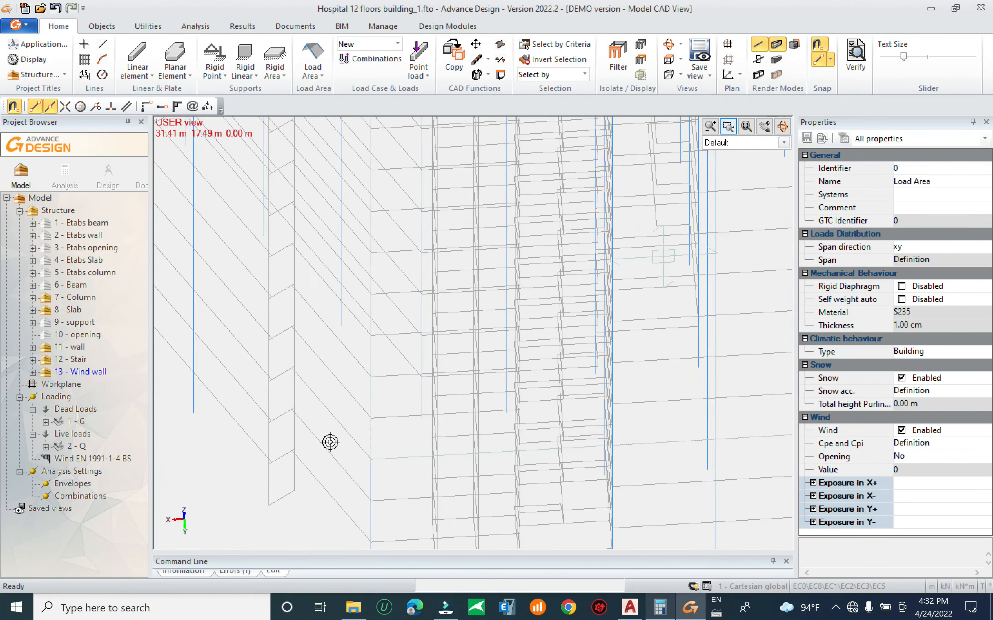
scroll(345, 436, up, 1)
middle_drag(346, 425, 376, 367)
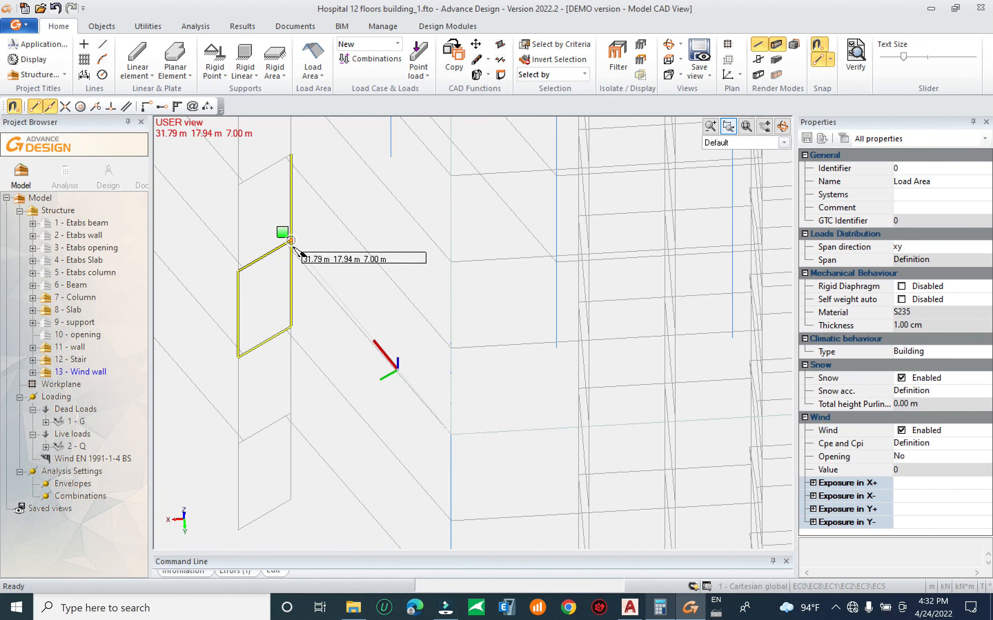
click(291, 242)
scroll(330, 379, down, 10)
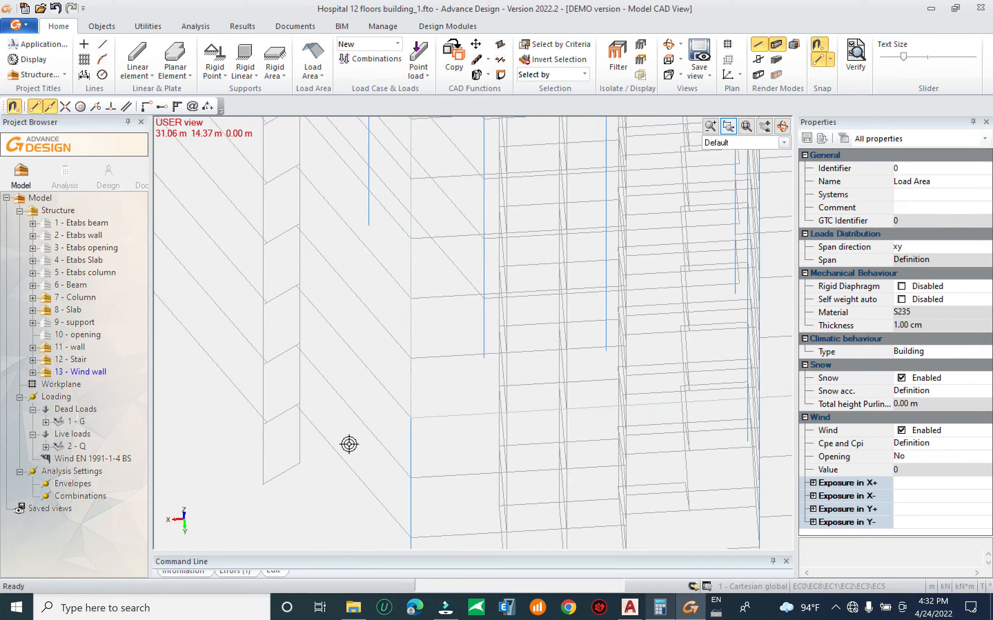
scroll(388, 421, up, 6)
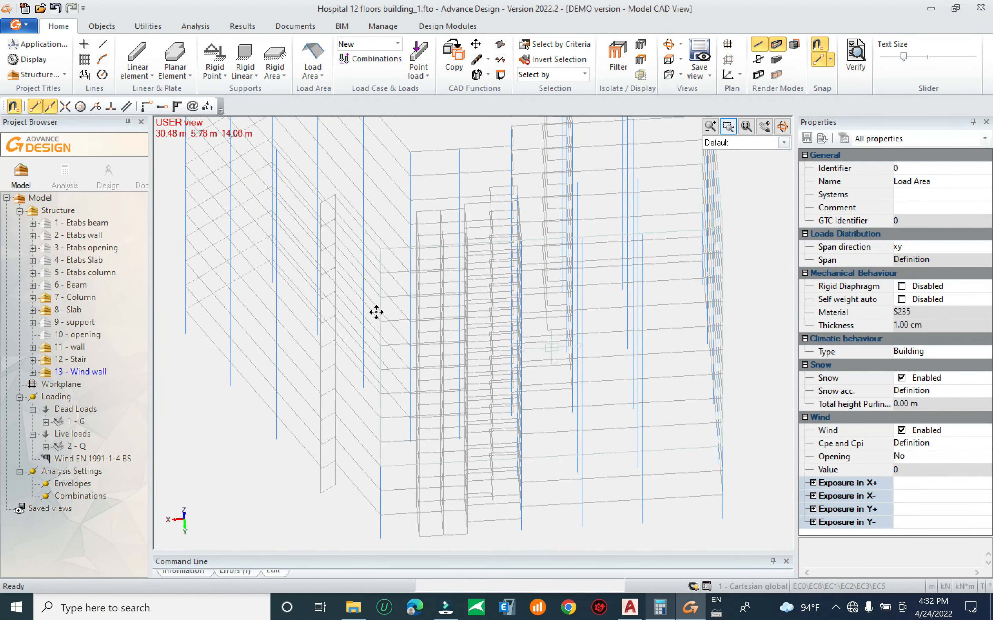
scroll(421, 365, up, 8)
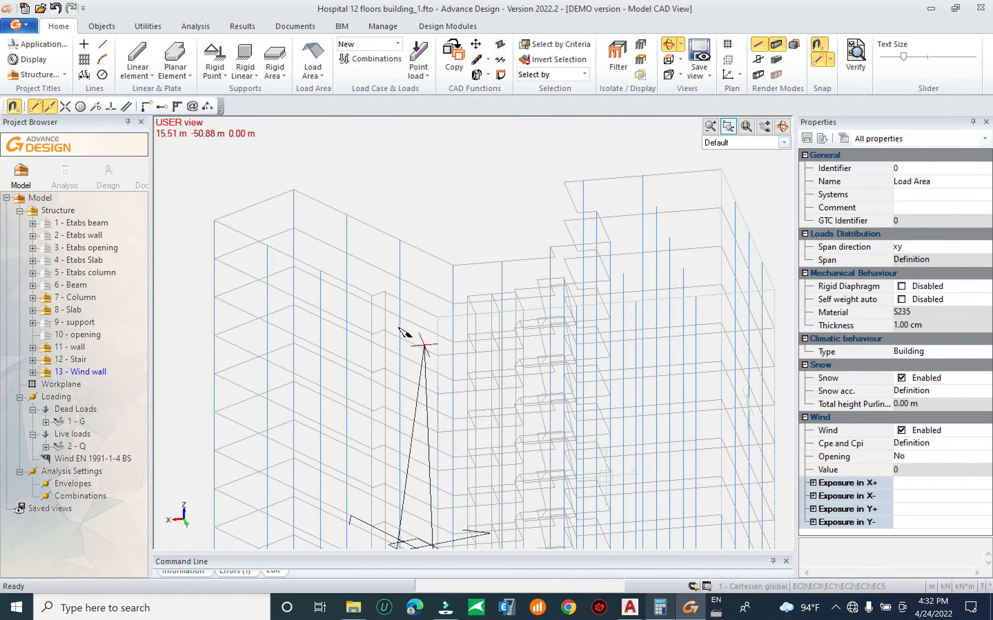
scroll(414, 313, up, 4)
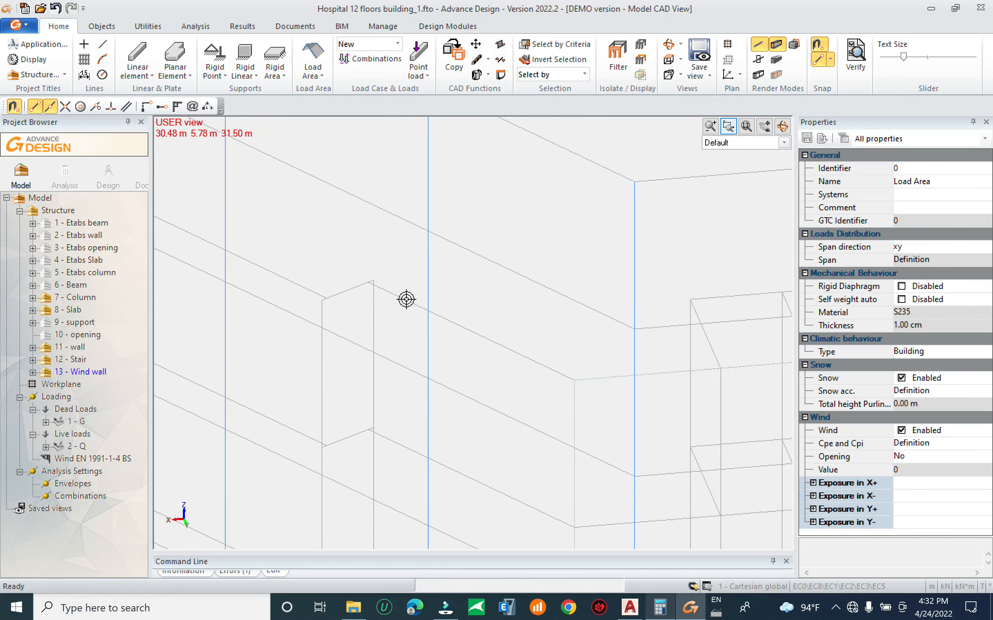
click(374, 281)
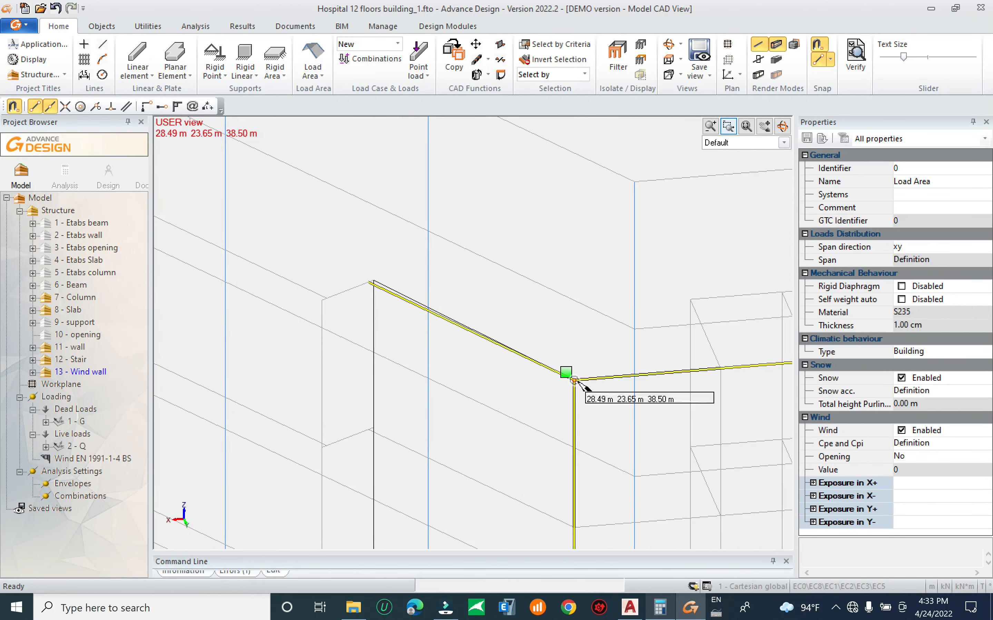
click(578, 382)
Examine the lower slab edges around the projecting wall and the stair-core corner in wireframe and hidden-surface display
scroll(577, 381, down, 3)
middle_drag(412, 377, 390, 162)
shift+middle_drag(407, 477, 451, 140)
scroll(413, 337, down, 5)
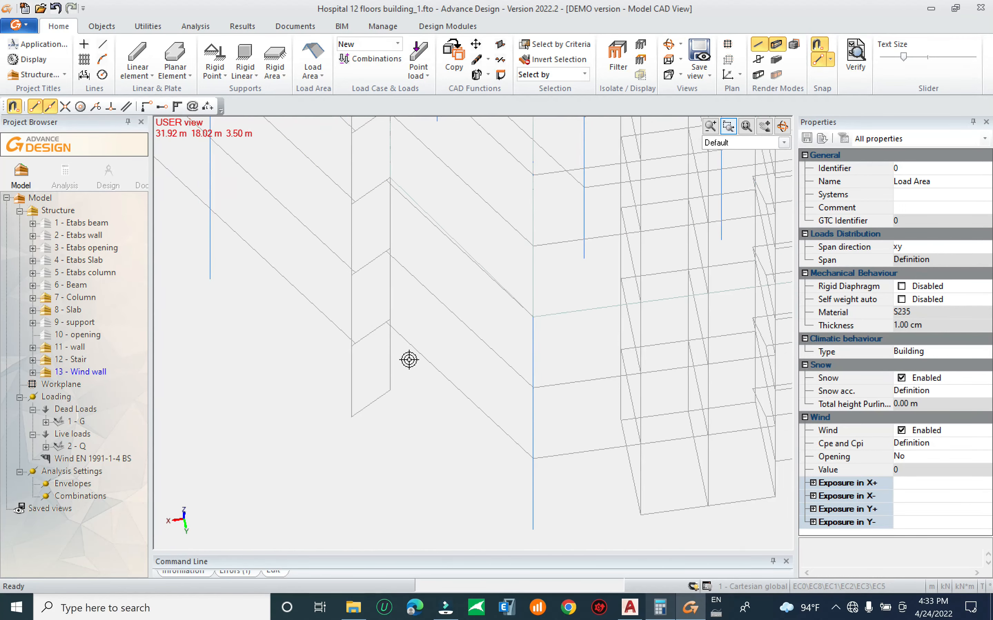
scroll(427, 420, down, 5)
scroll(433, 402, up, 4)
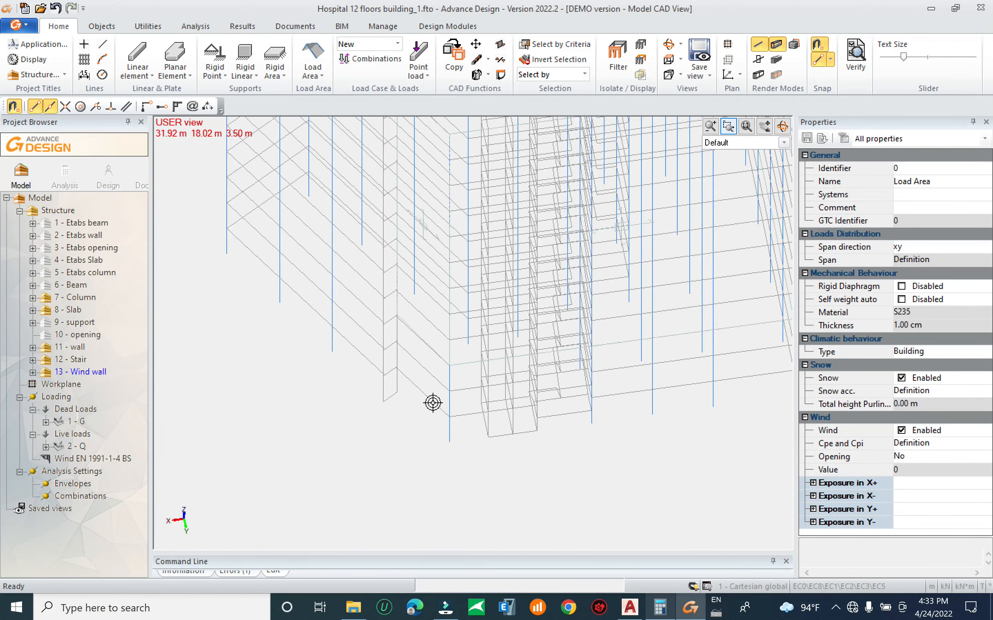
scroll(439, 386, up, 2)
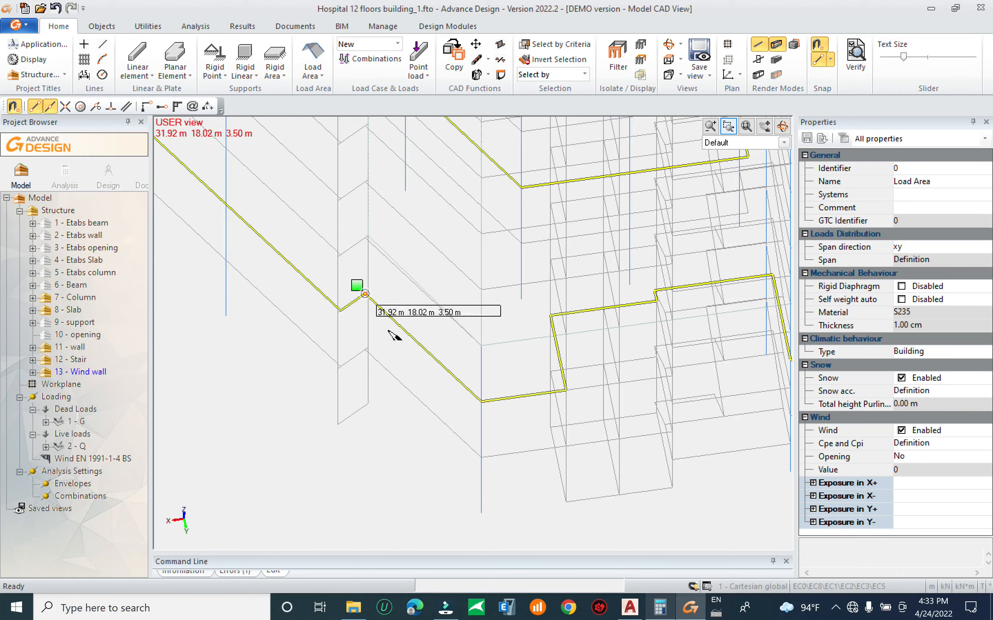
scroll(369, 391, down, 5)
scroll(336, 409, down, 1)
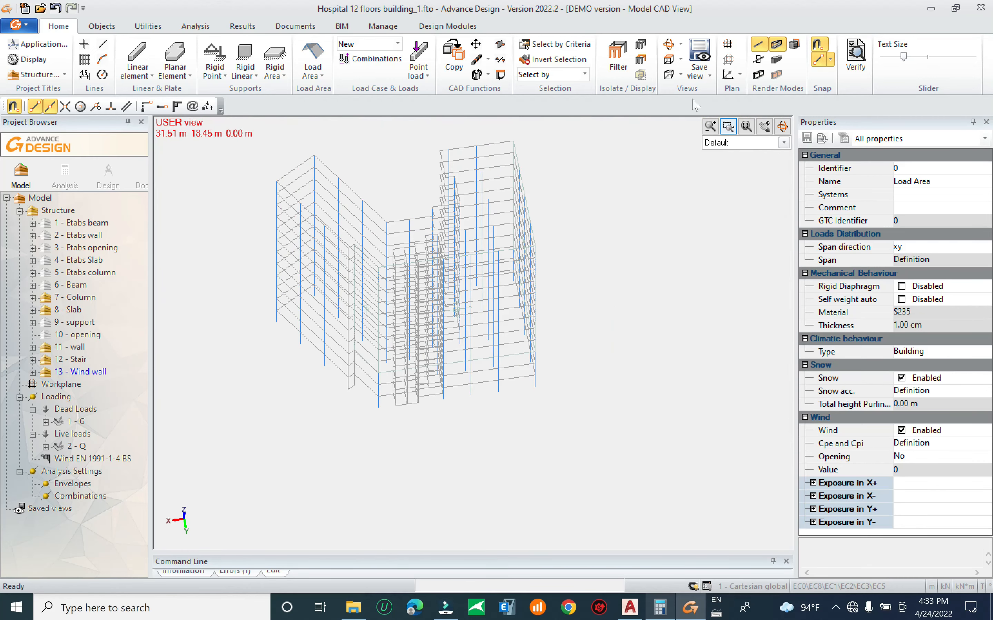
click(758, 59)
click(761, 51)
click(777, 64)
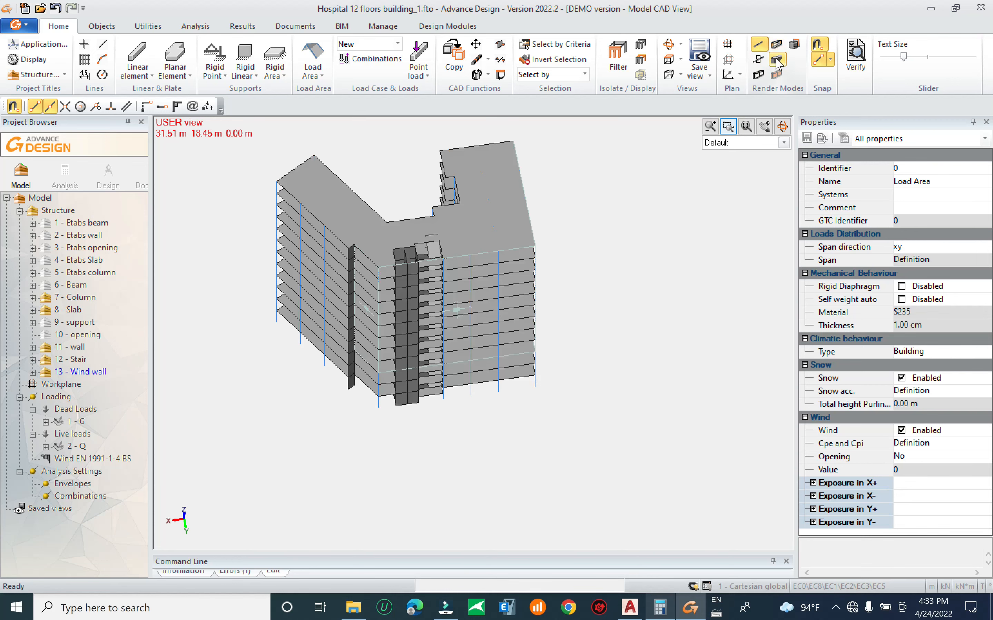
scroll(382, 397, up, 4)
scroll(397, 396, up, 2)
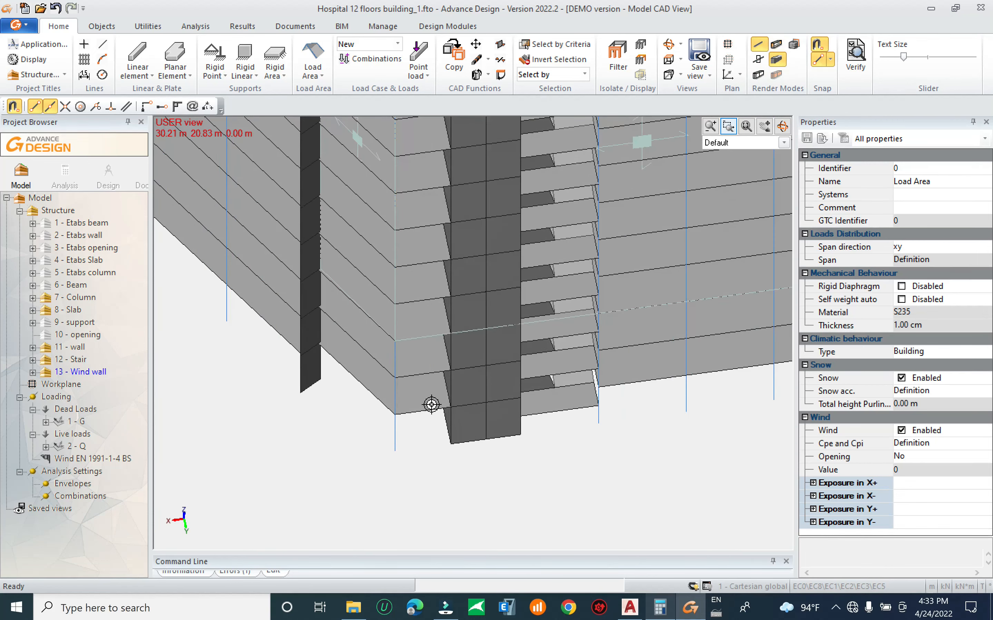
scroll(333, 295, up, 4)
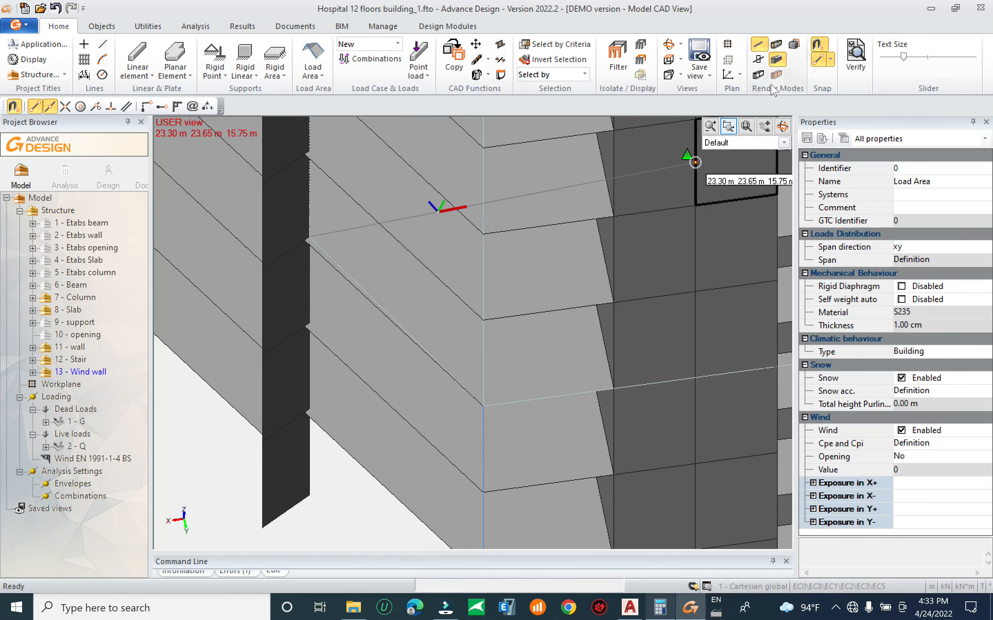
Return to wireframe display and draw a narrow load area across the short step at the projecting wall, up to the 38.50 m level
click(774, 45)
middle_drag(325, 329, 266, 339)
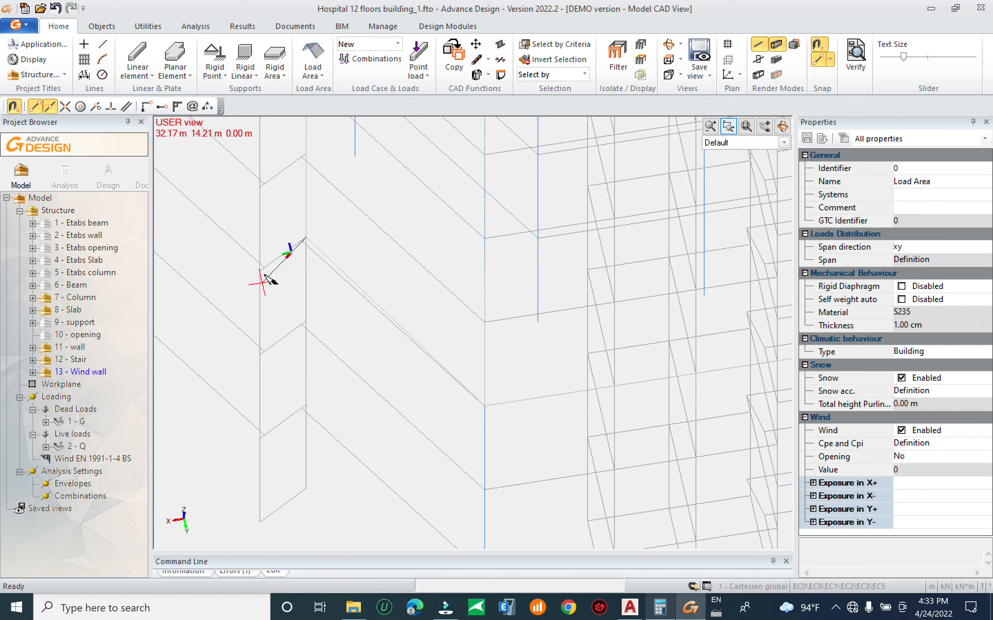
middle_drag(272, 169, 293, 245)
scroll(292, 244, up, 3)
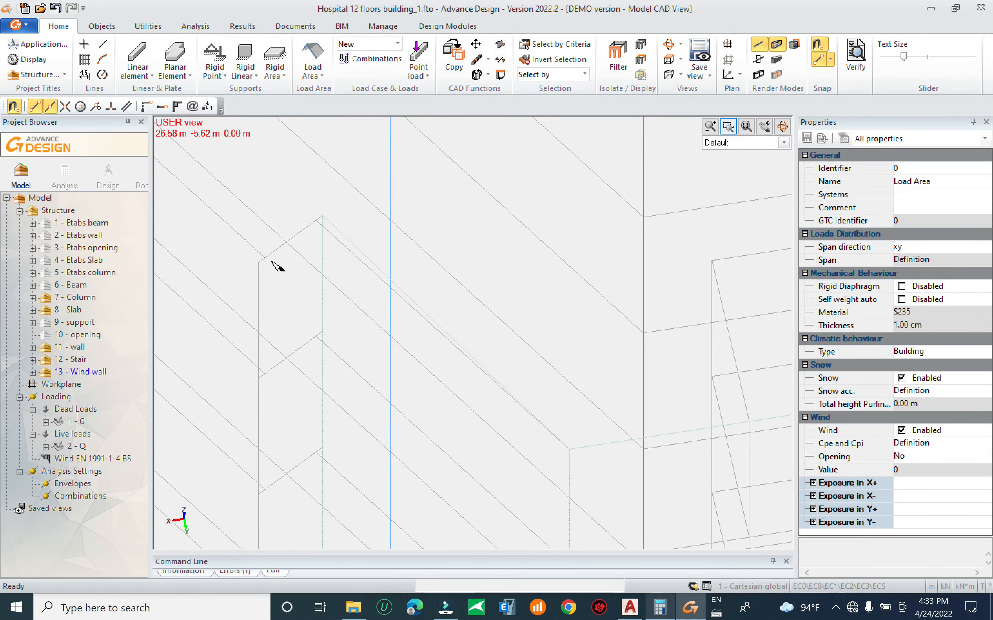
click(327, 221)
scroll(397, 261, down, 5)
Draw a load area on the long outer facade from the projecting wall to the far corner, up to the 38.50 m level
middle_drag(361, 435, 414, 336)
shift+middle_drag(481, 447, 447, 432)
shift+middle_drag(348, 366, 267, 271)
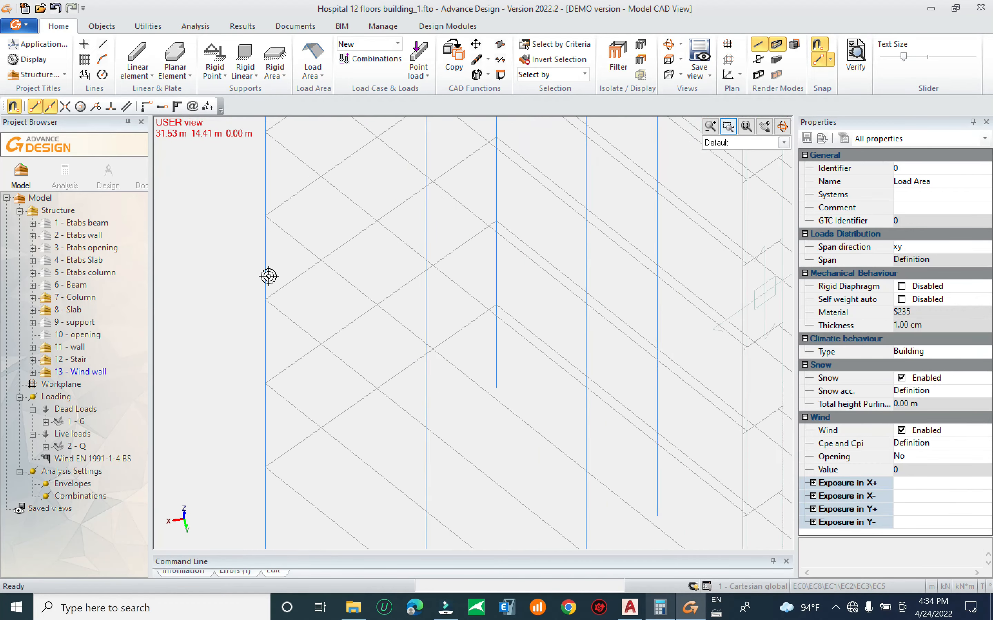
shift+middle_drag(259, 316, 314, 325)
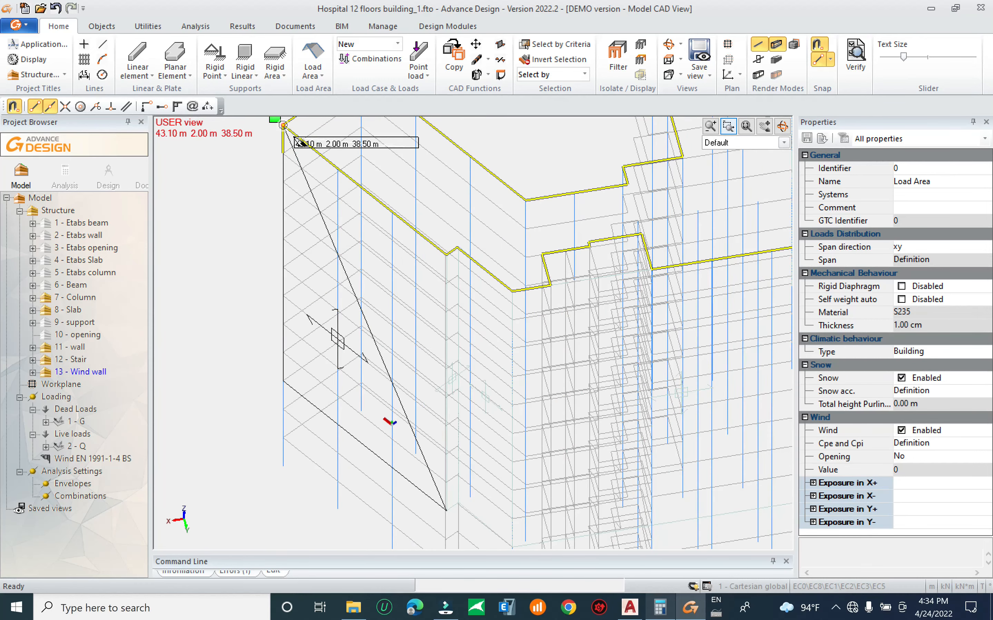
scroll(450, 250, up, 6)
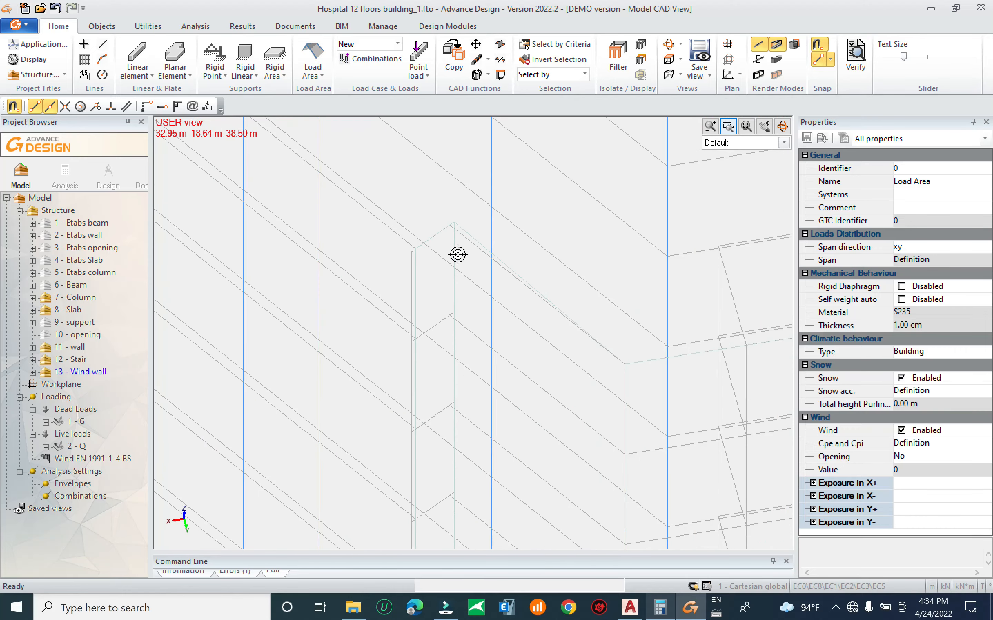
scroll(423, 259, down, 6)
scroll(449, 290, down, 1)
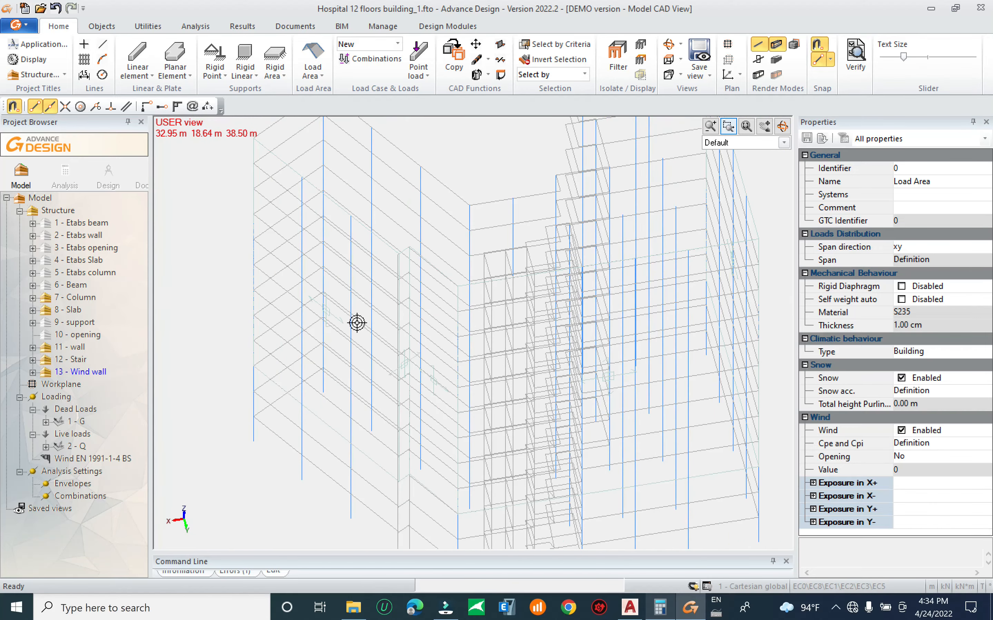
Draw a load area on the short end facade of the angled wing, between the 7.00 m and 38.50 m levels
middle_drag(339, 333, 615, 427)
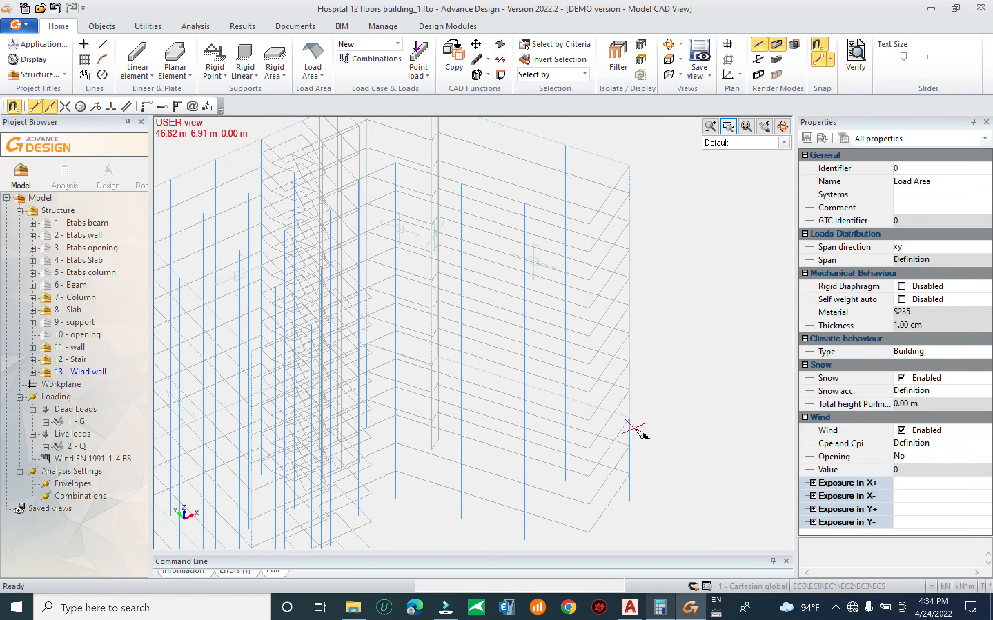
click(313, 73)
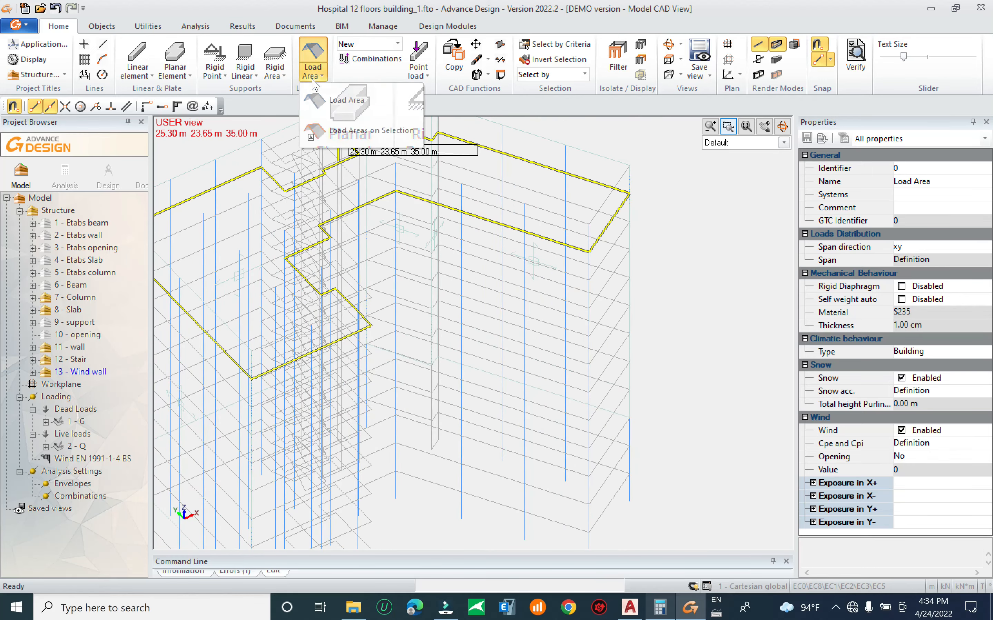
click(410, 138)
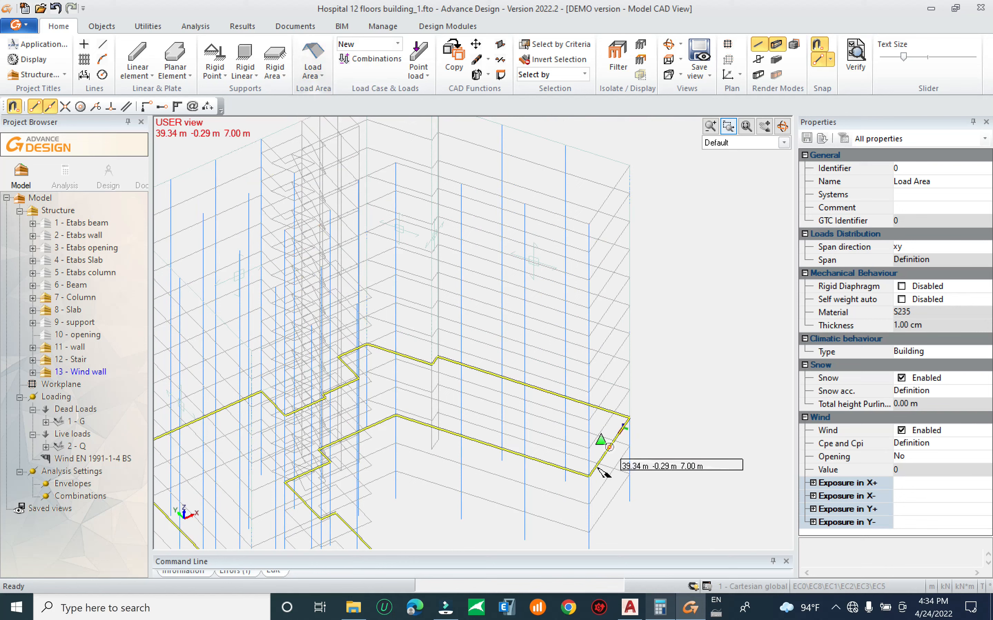
click(590, 450)
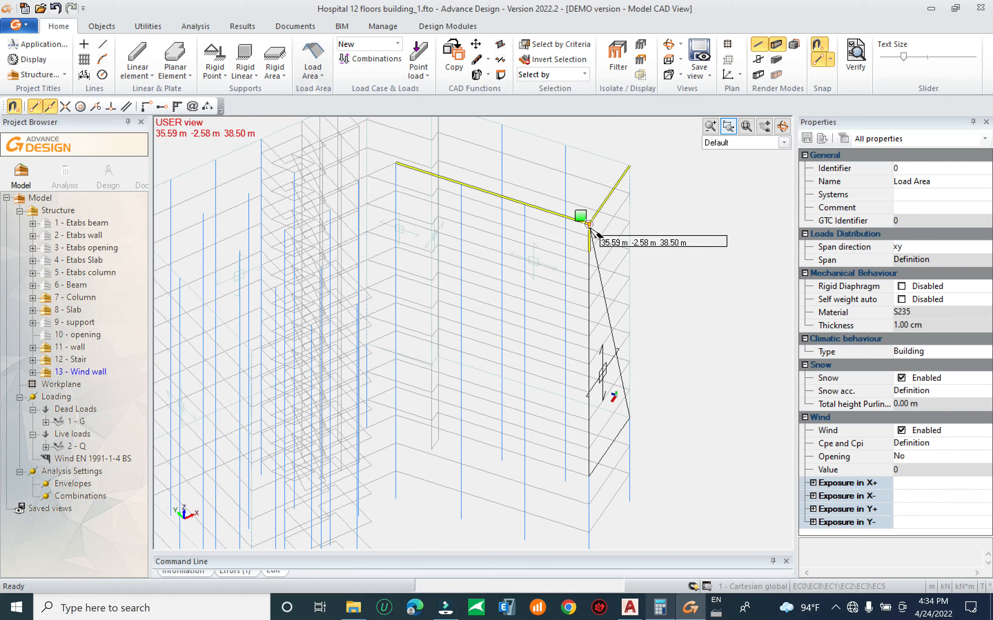
click(631, 176)
right_click(548, 189)
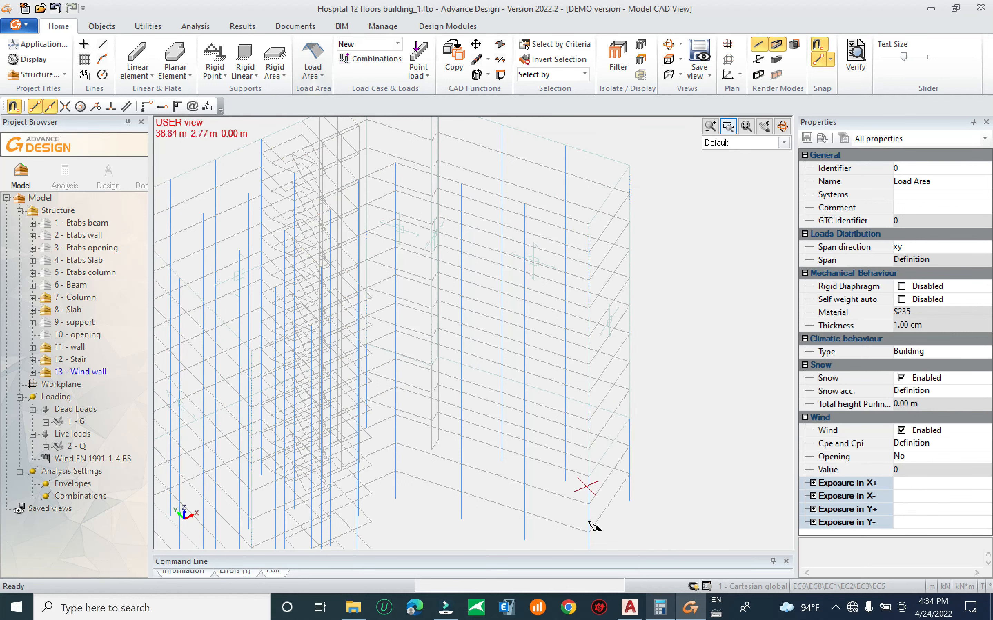
Draw a load area on the long inner facade of the angled wing, from its end corner to the inner corner, up to 38.50 m
click(589, 476)
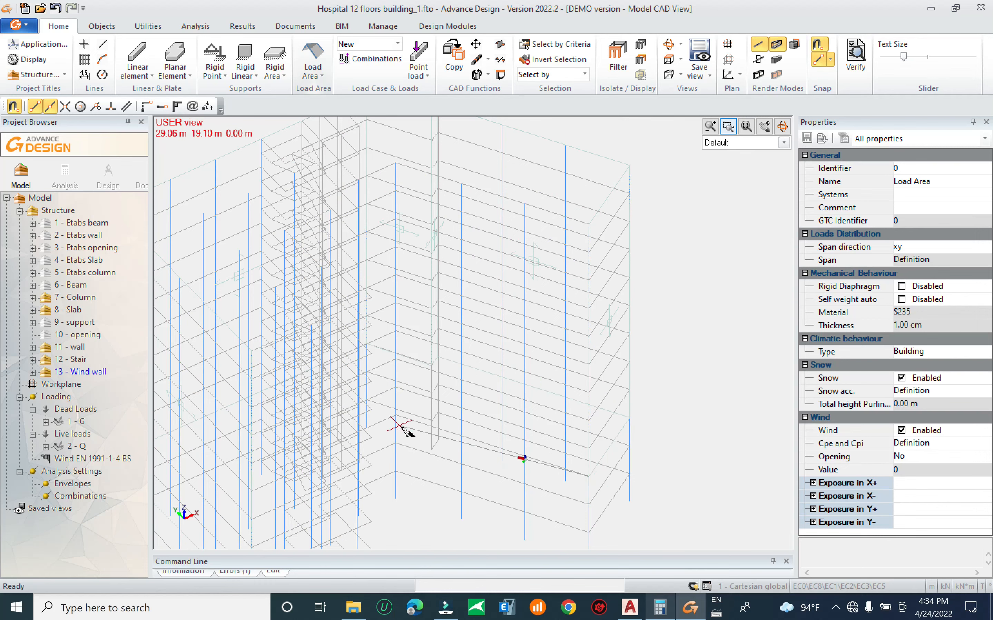
click(396, 415)
click(395, 164)
click(589, 225)
right_click(591, 227)
Draw a load area on the courtyard facade adjoining the angled wing's inner corner, up to the 38.50 m level
mouse_move(574, 280)
middle_down()
mouse_move(477, 309)
mouse_move(466, 324)
mouse_move(477, 312)
mouse_move(476, 370)
middle_up()
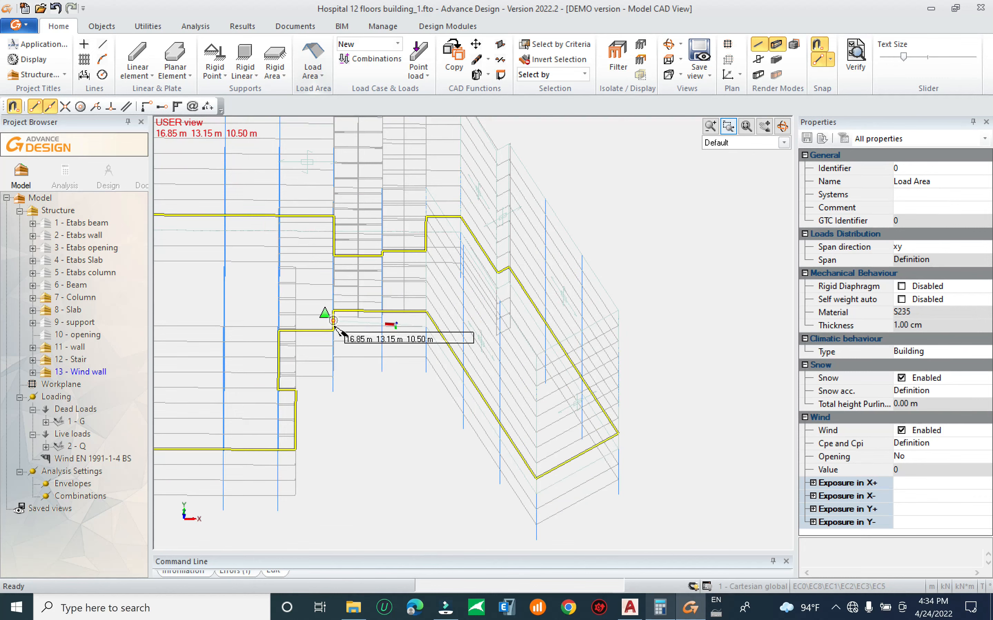
middle_drag(405, 336, 375, 344)
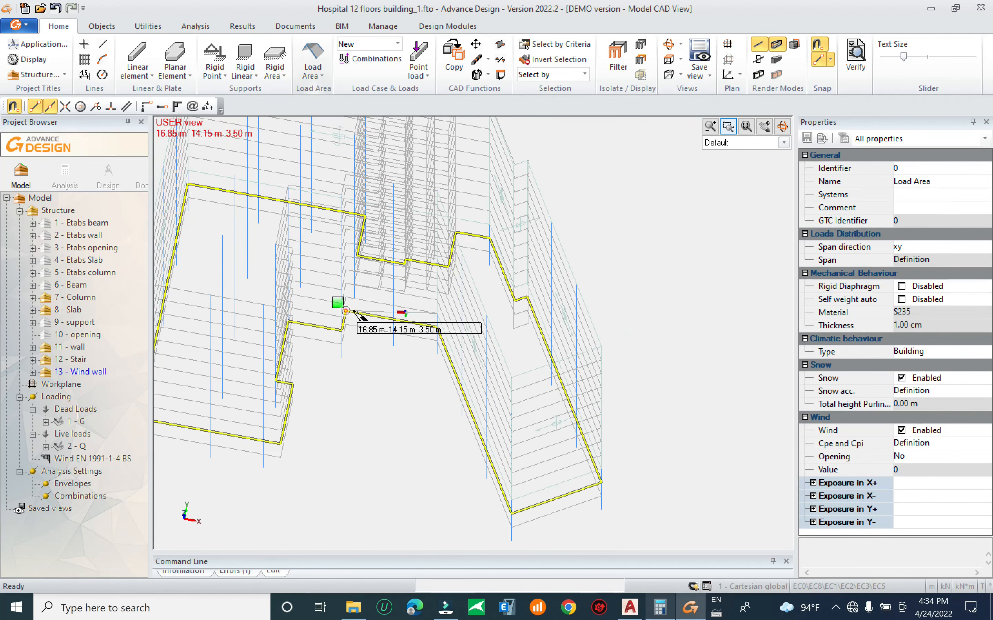
middle_drag(334, 288, 394, 321)
scroll(395, 320, up, 4)
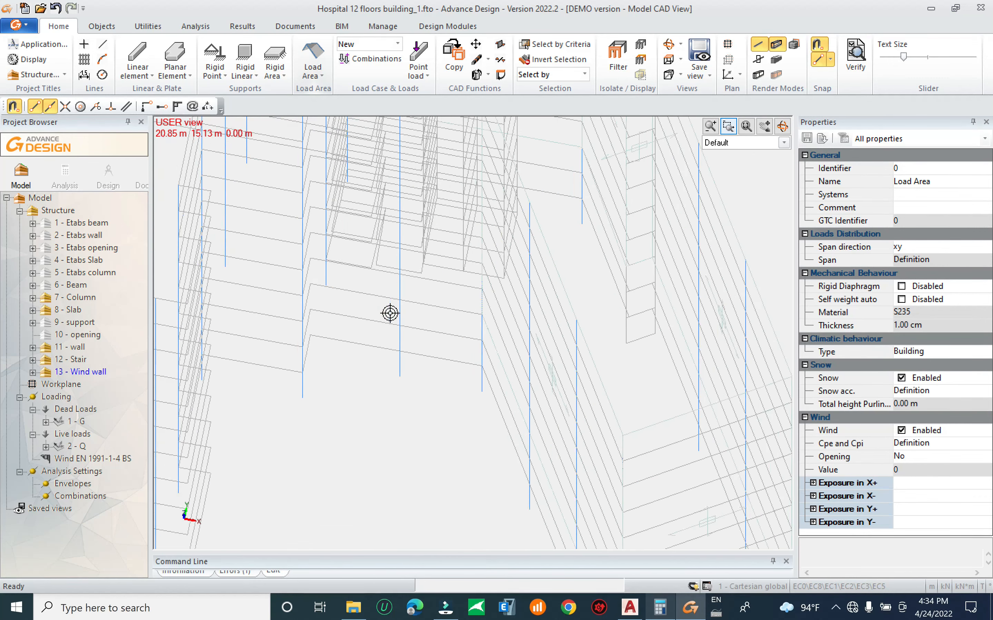
click(304, 284)
middle_drag(312, 184, 321, 411)
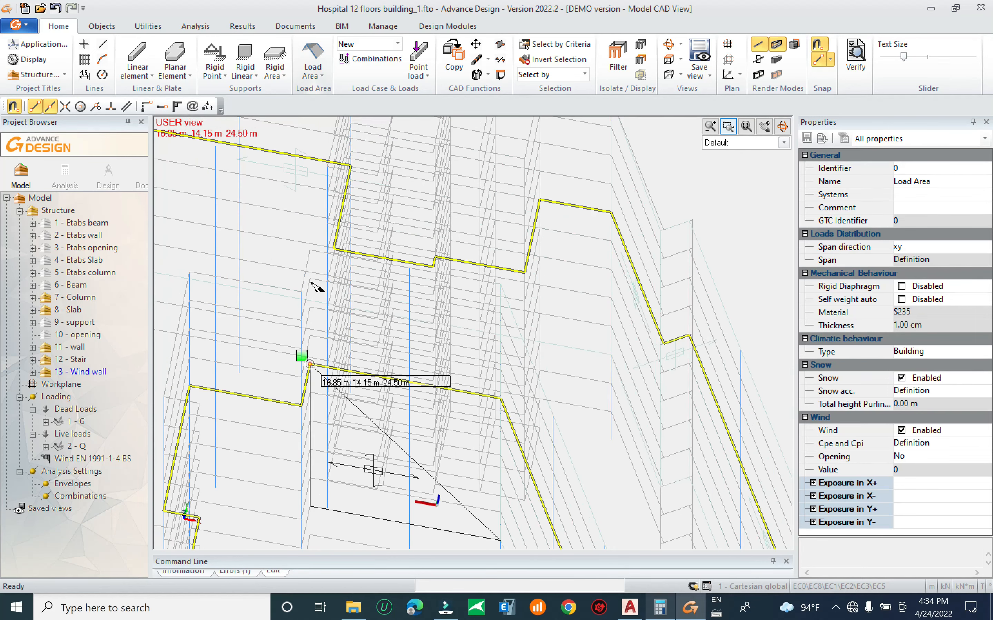
click(311, 252)
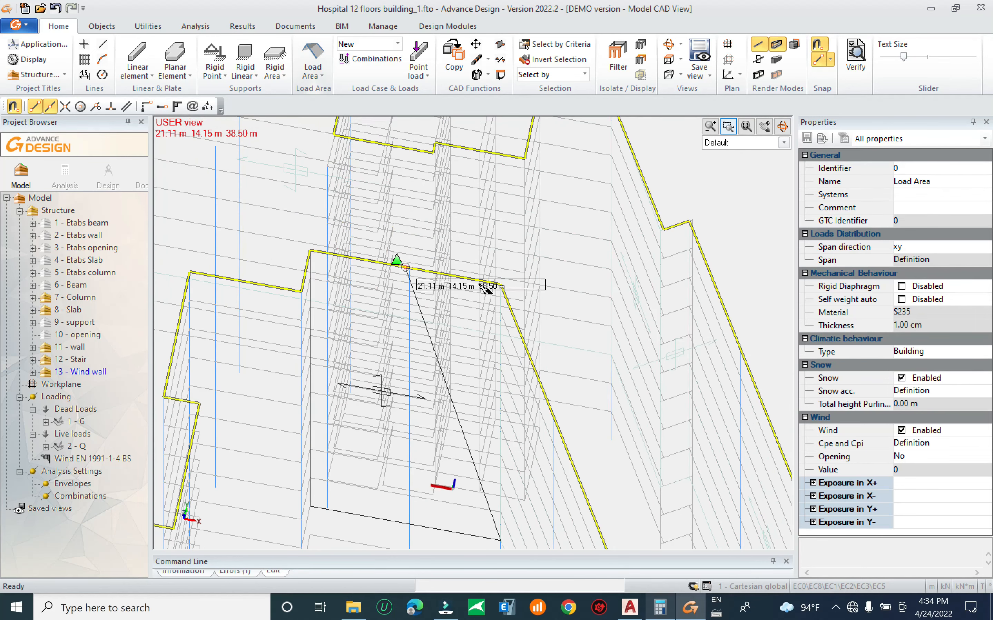
click(501, 285)
Draw a load area on the short return face beside the courtyard facade, up to the 38.50 m level
shift+middle_drag(346, 436, 295, 435)
click(299, 385)
click(267, 416)
click(267, 234)
click(298, 203)
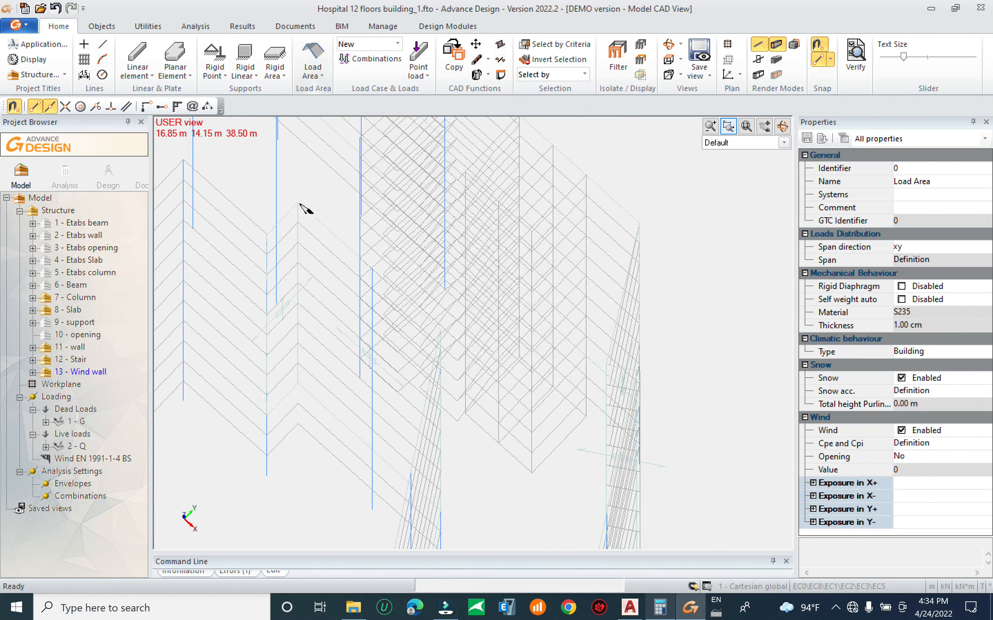
Draw a load area on the facade segment adjoining the short return, from its lower slab edge up to 38.50 m
click(266, 415)
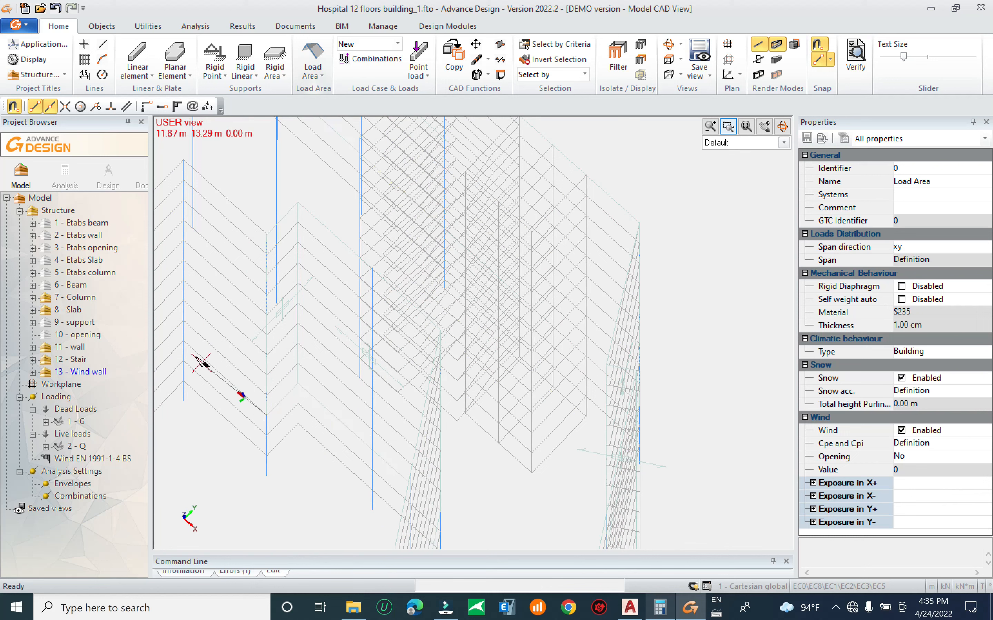
click(184, 341)
click(183, 169)
click(266, 234)
right_click(267, 234)
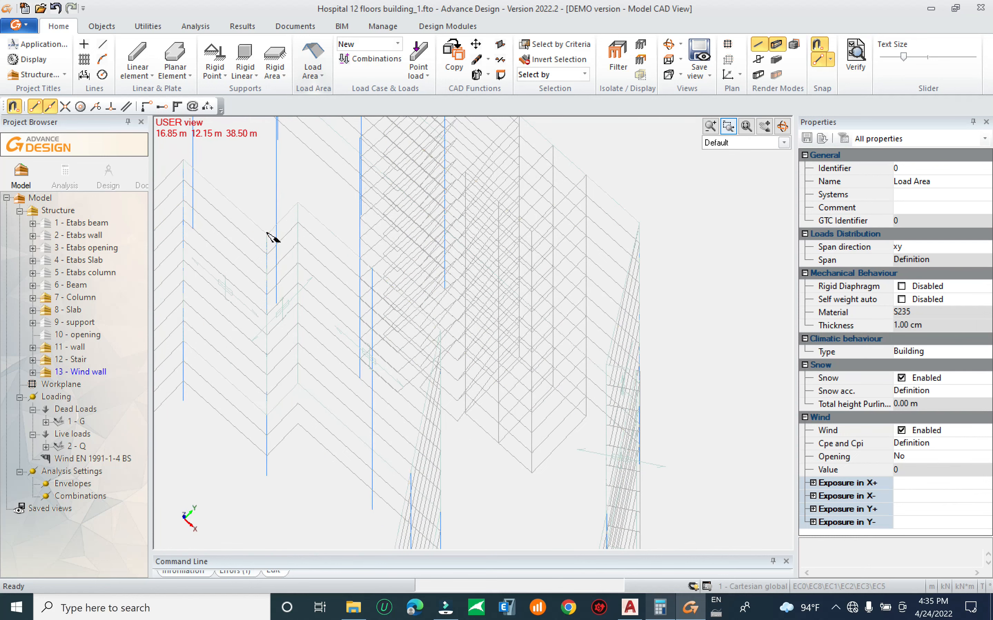
Draw a load area on the recessed facade starting at the 11.85 m, 12.15 m corner, up to the roof level
middle_drag(270, 242, 407, 176)
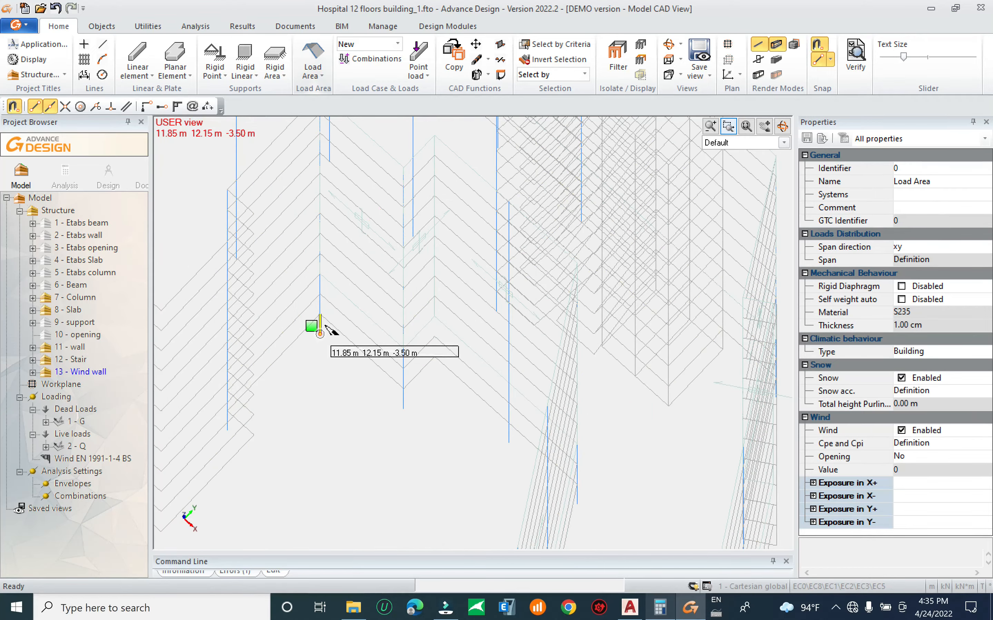
shift+middle_drag(322, 293, 256, 355)
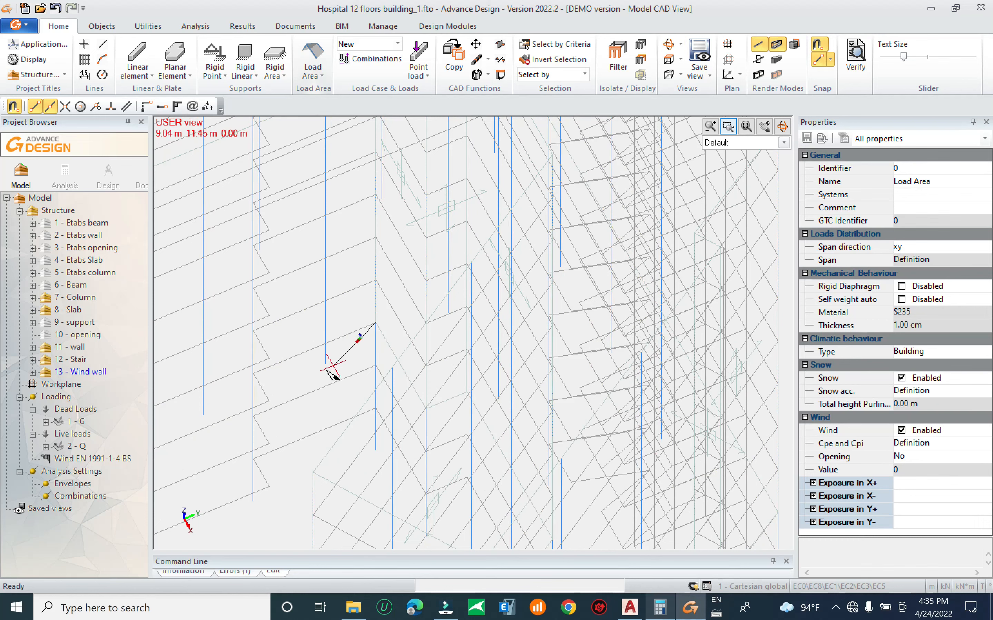
scroll(257, 290, up, 4)
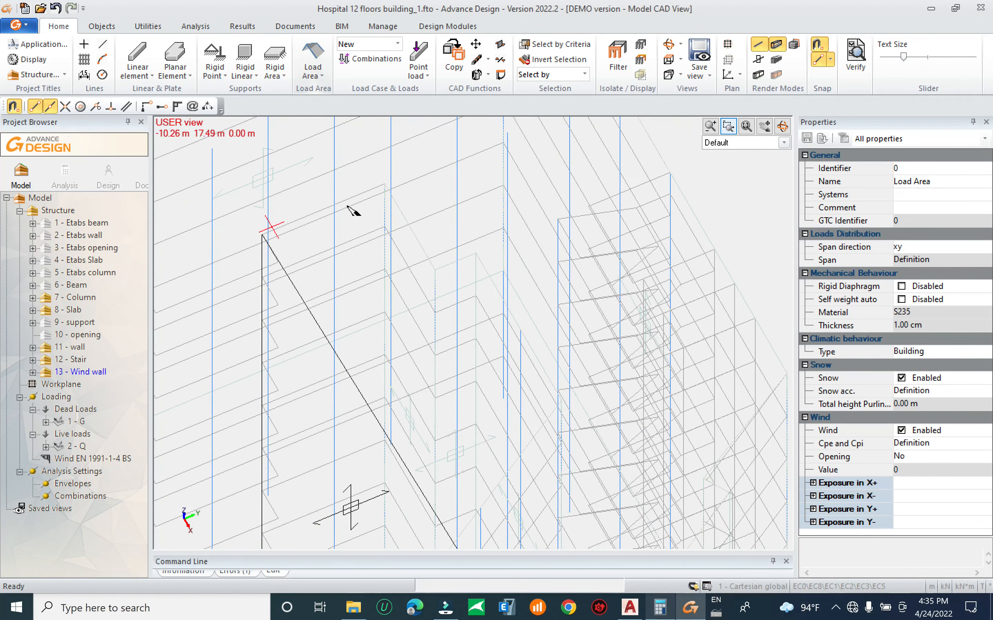
Draw a load area on the short return face between the 13.45 m, 6.15 m and 11.85 m, 6.15 m corners, up to 38.50 m
middle_drag(385, 191, 224, 348)
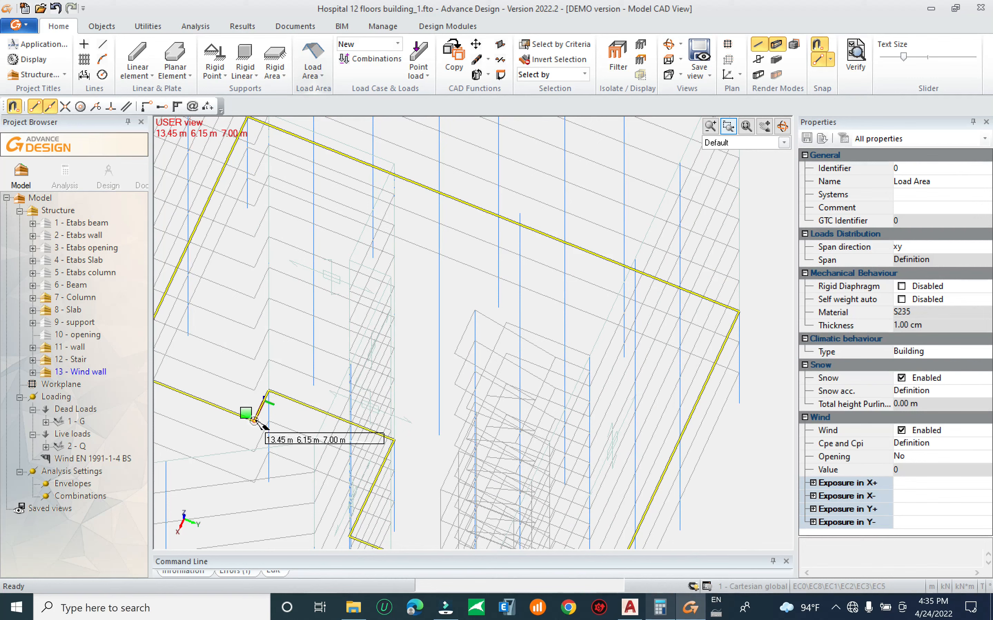
middle_drag(260, 199, 262, 278)
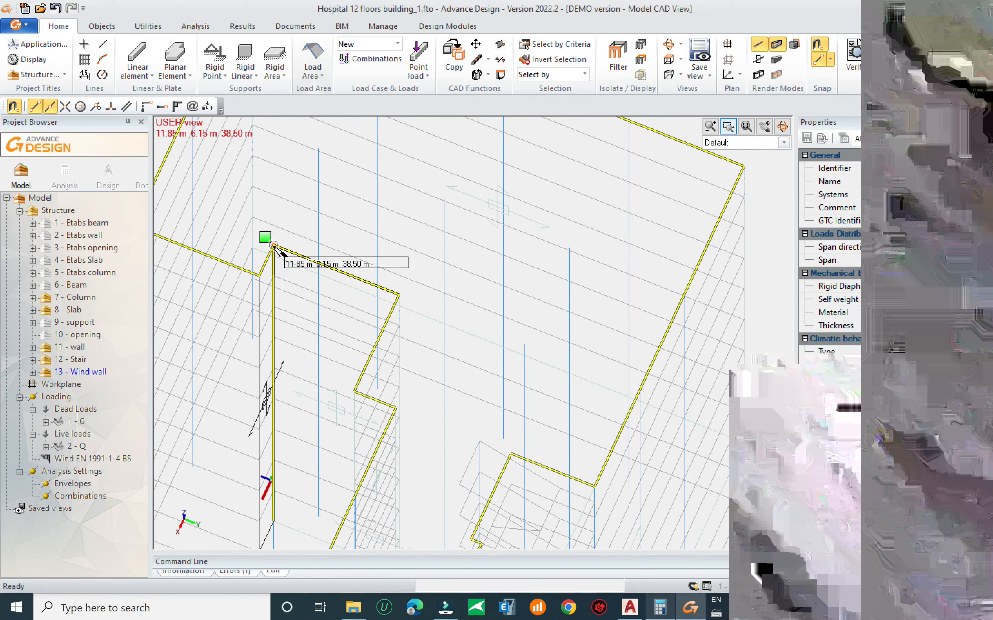
Draw a load area on the wing's end facade, from the lower slab edge up to the 38.50 m roof corners, and end the command
shift+middle_drag(274, 246, 364, 323)
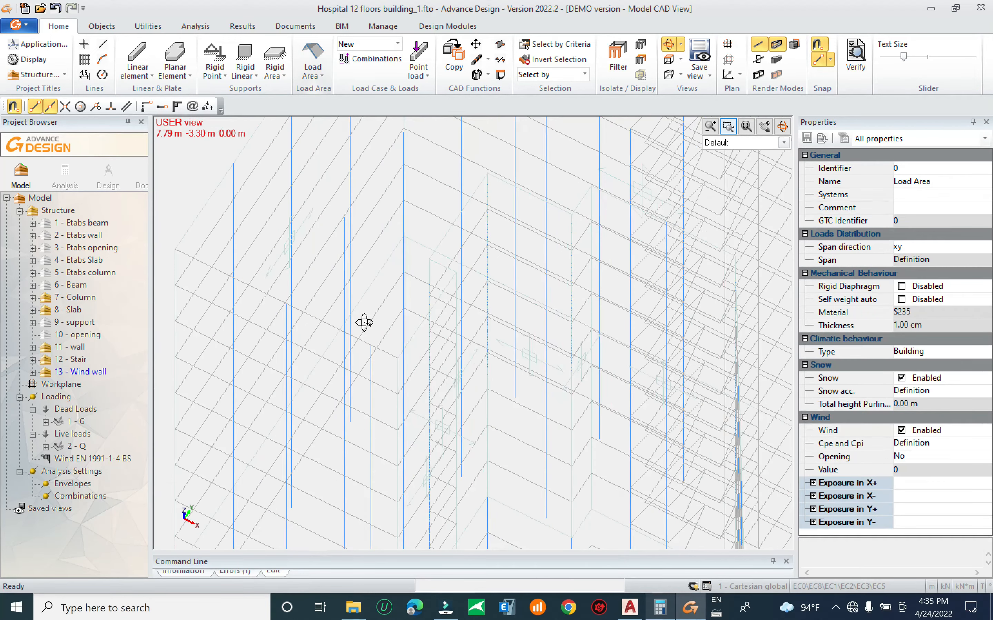
shift+middle_drag(364, 323, 559, 370)
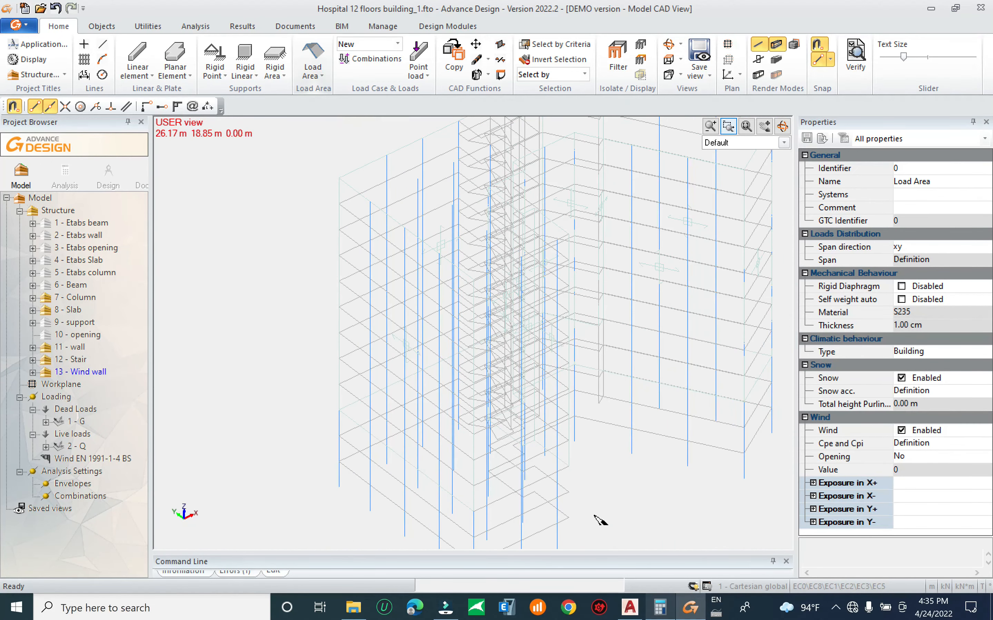
click(568, 465)
click(474, 511)
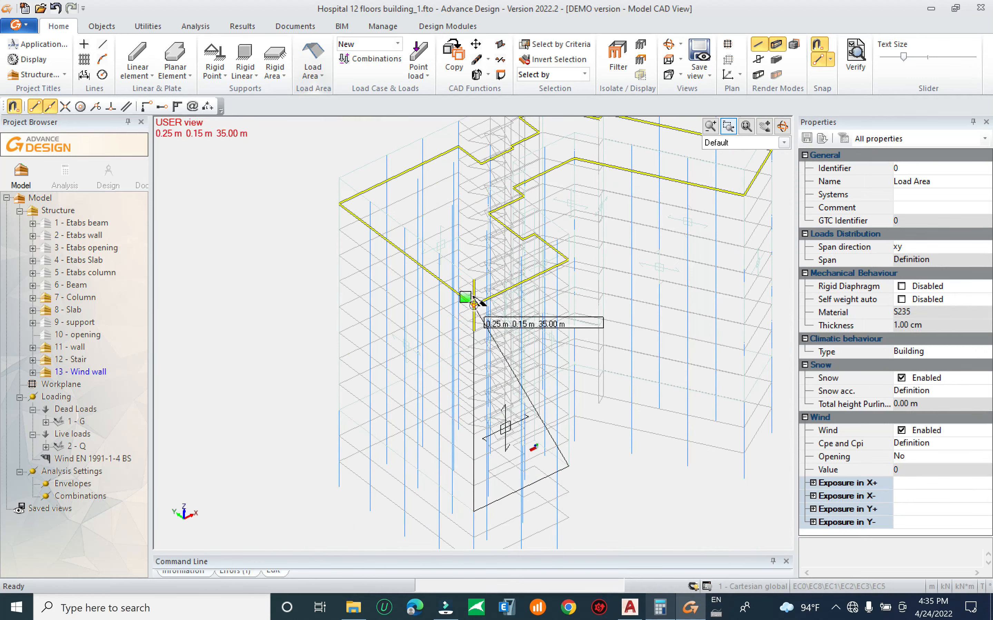
click(474, 279)
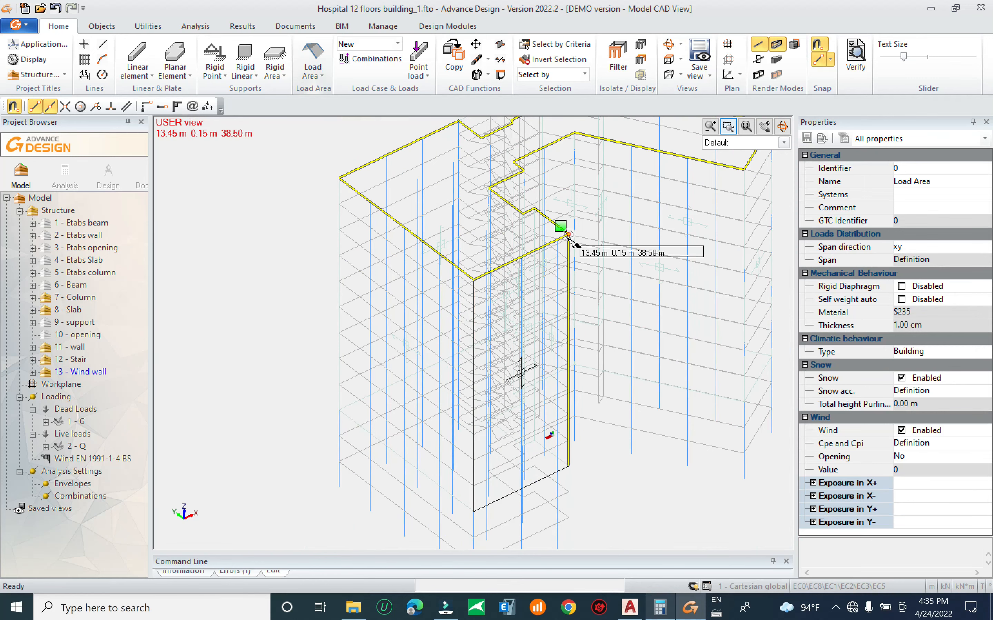
click(568, 234)
right_click(568, 234)
key(Escape)
Switch the model rendering to solid profiles with opaque load areas
scroll(518, 228, down, 1)
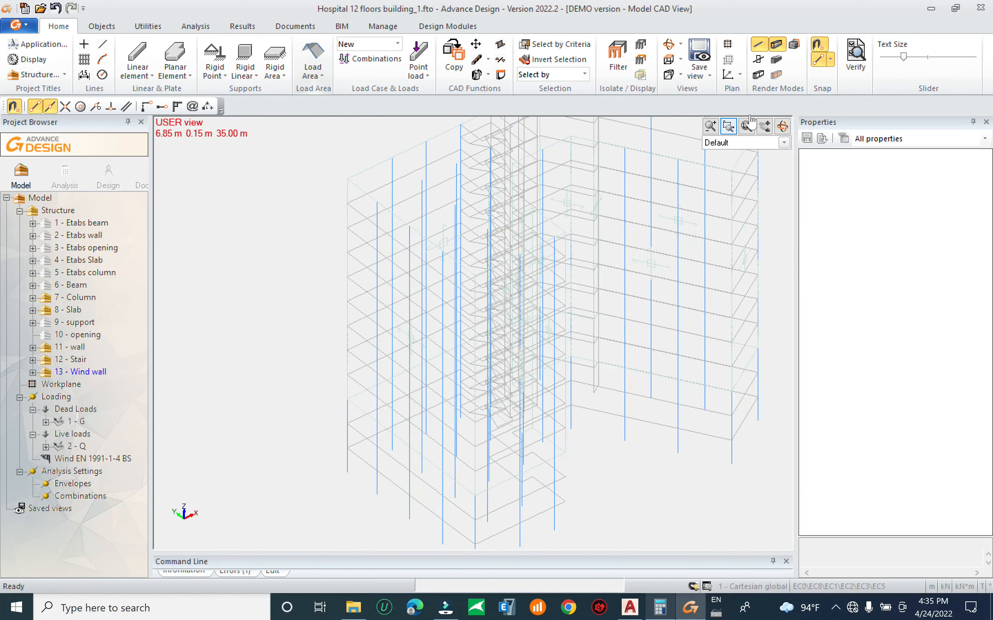
click(760, 62)
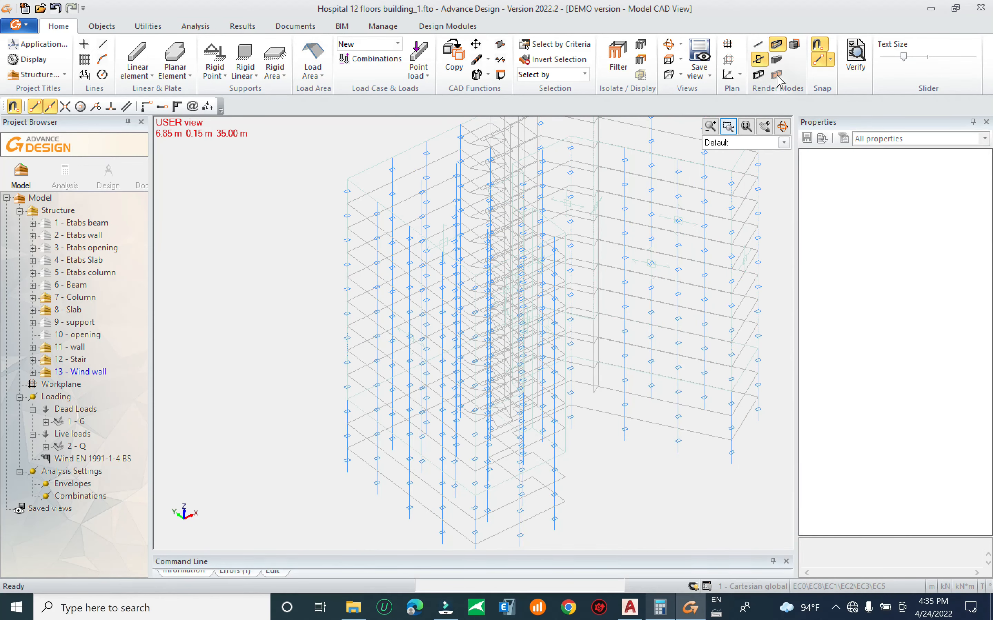
click(777, 61)
shift+middle_drag(590, 396, 789, 174)
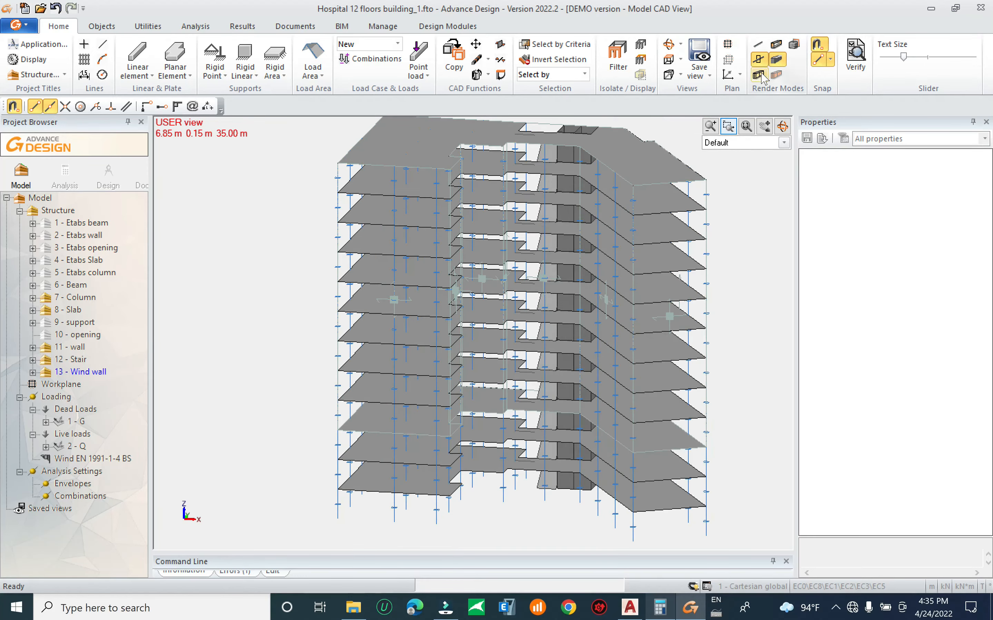
click(760, 75)
shift+middle_drag(490, 376, 386, 357)
scroll(358, 430, up, 3)
scroll(386, 458, up, 2)
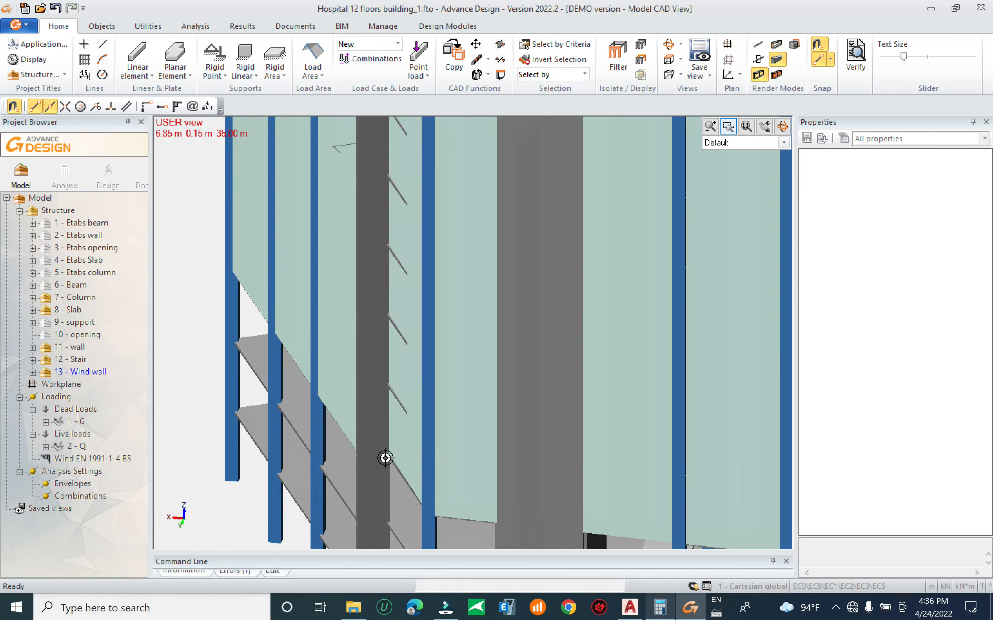
Examine the load area on the narrow return face, clear the selection, and check the facade coverage around the whole building
click(381, 412)
shift+middle_drag(397, 340, 564, 367)
scroll(536, 393, down, 7)
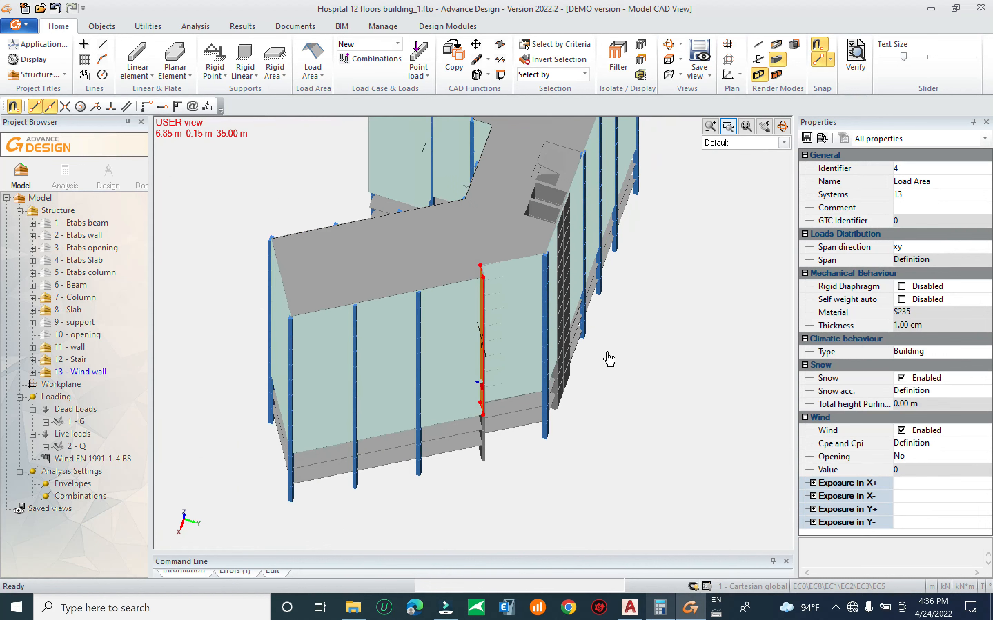
drag(689, 304, 646, 389)
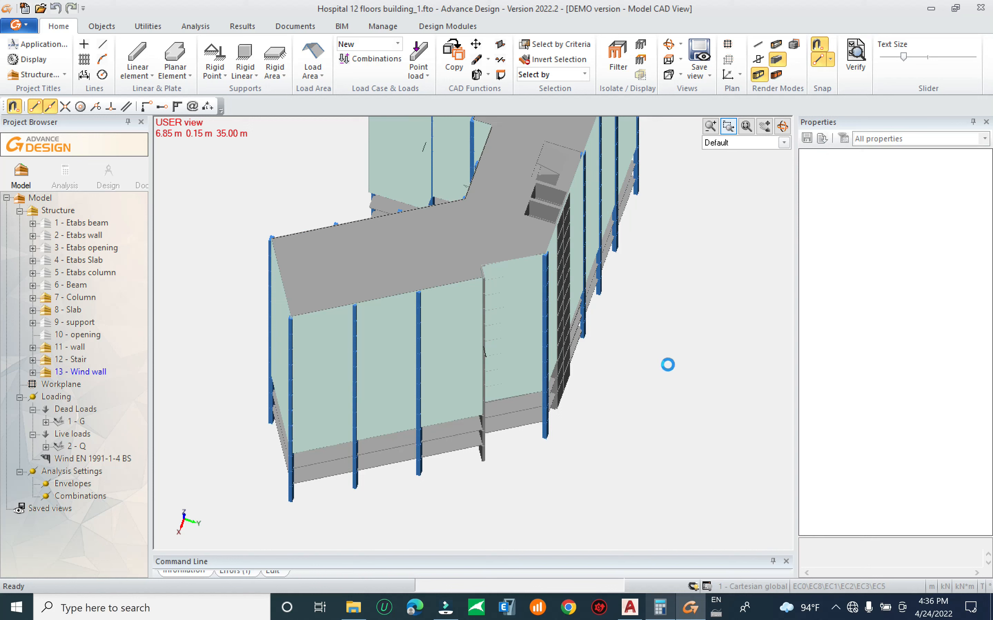
drag(628, 390, 662, 398)
shift+middle_drag(570, 373, 657, 339)
scroll(612, 291, down, 3)
shift+middle_drag(372, 371, 369, 333)
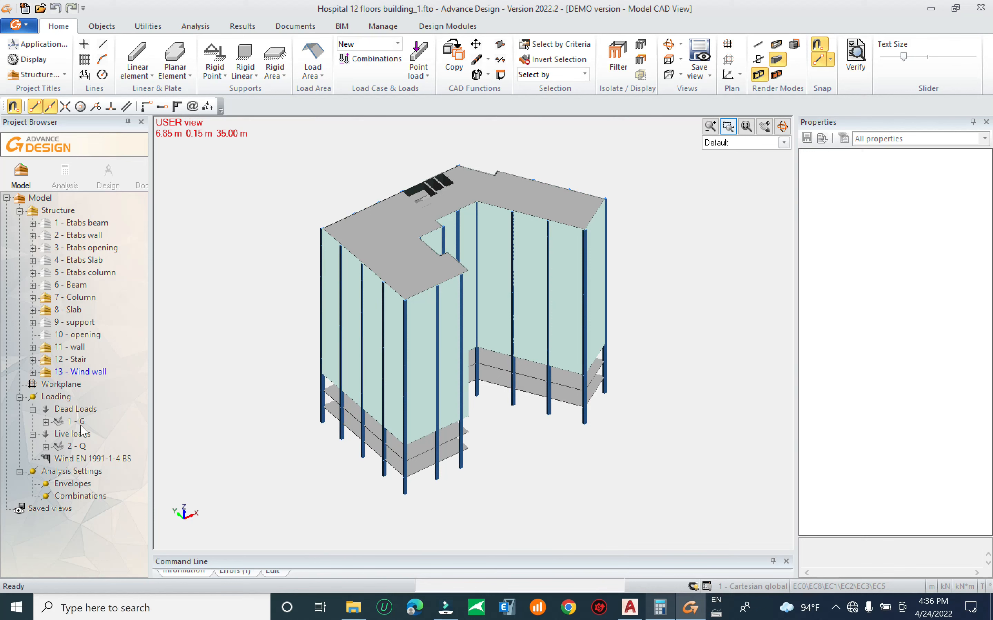
Automatically generate the wind load cases for the Wind EN 1991-1-4 BS family
click(79, 460)
right_click(79, 459)
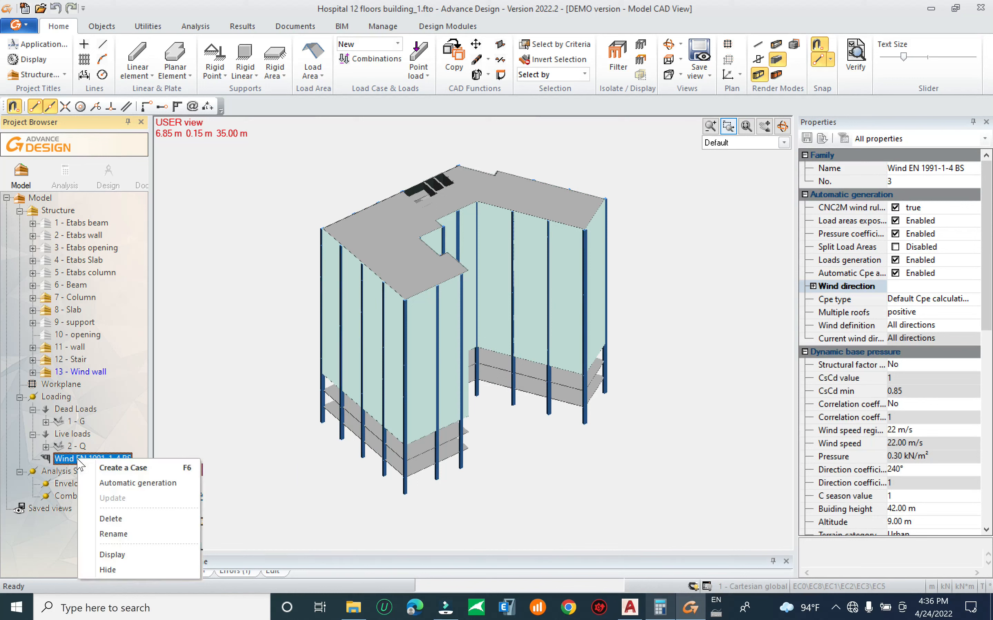
click(124, 483)
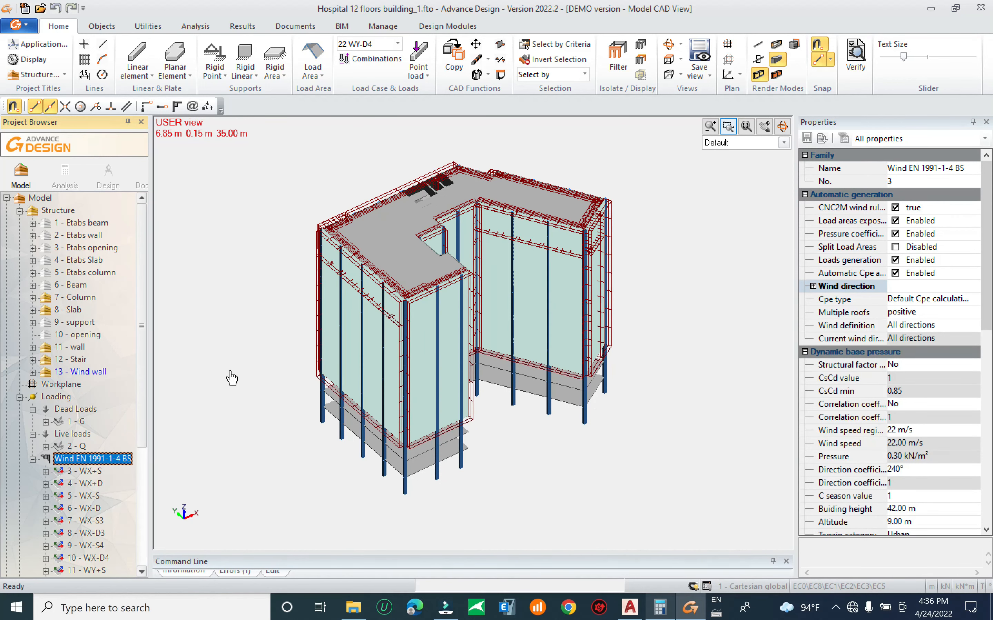
Show only the loads of wind case 3 - WX+S on the building
scroll(123, 451, down, 2)
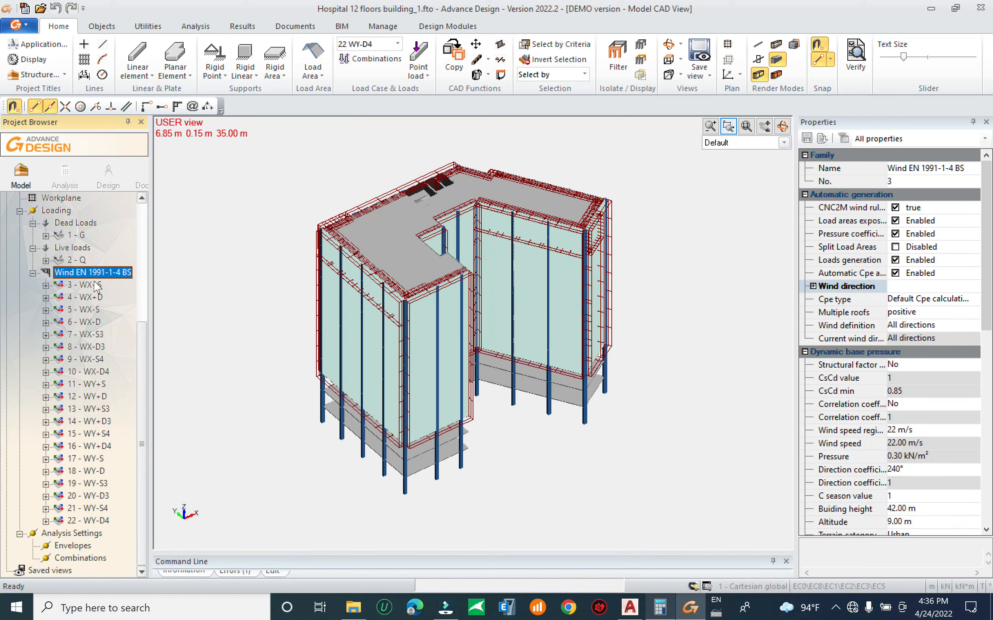
click(78, 295)
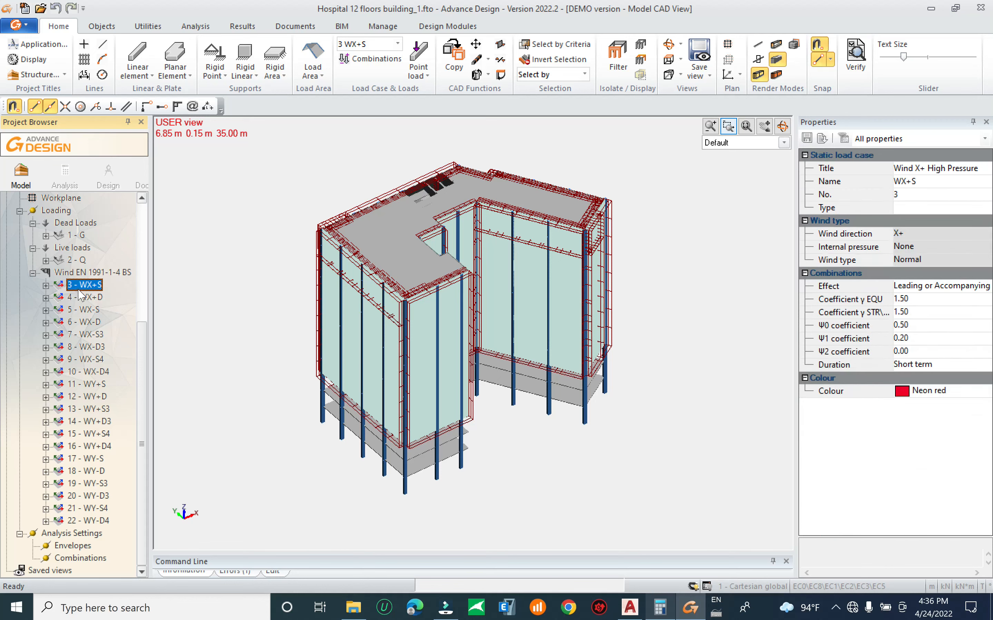
shift+click(104, 521)
key(Escape)
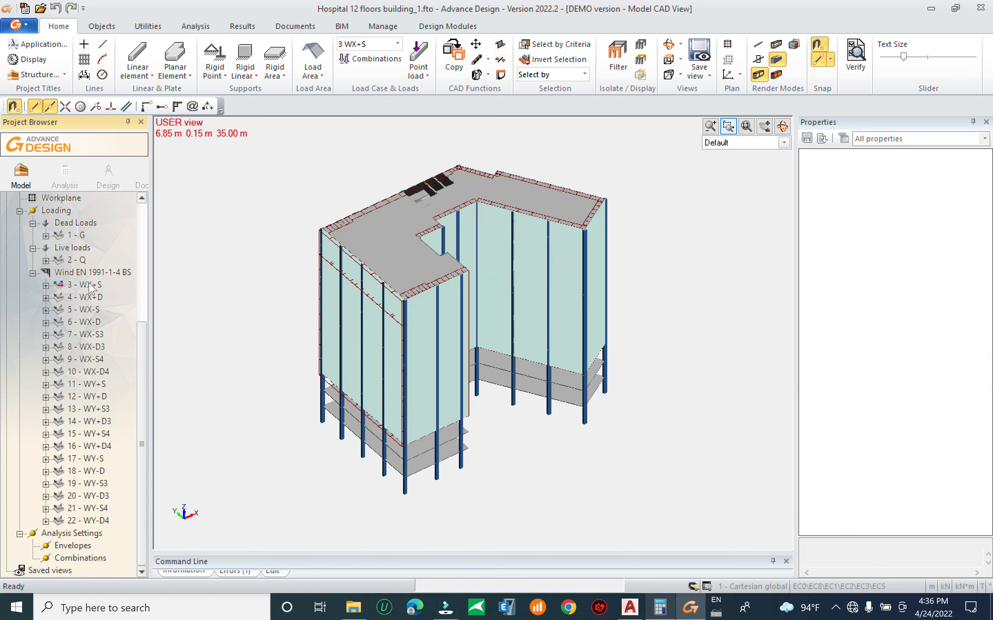
Apply auto-scaling to the displayed loads
right_click(666, 213)
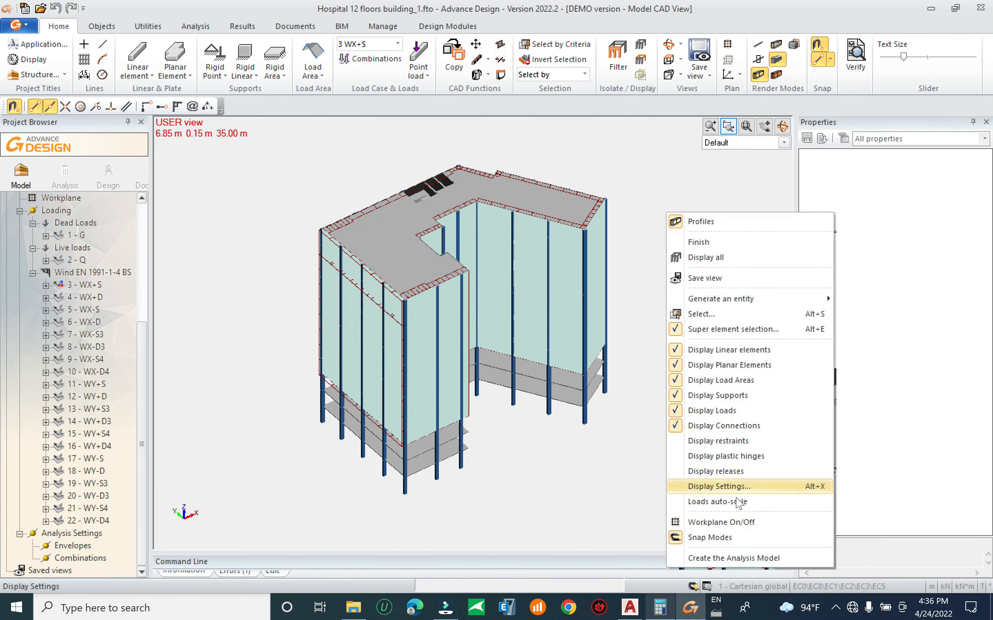
click(722, 502)
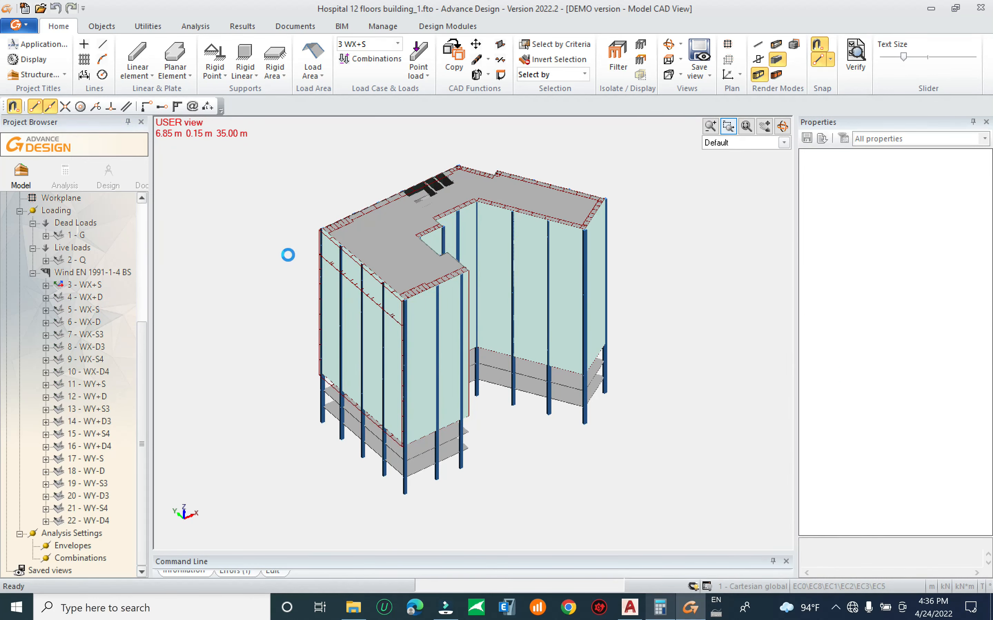
scroll(328, 328, up, 4)
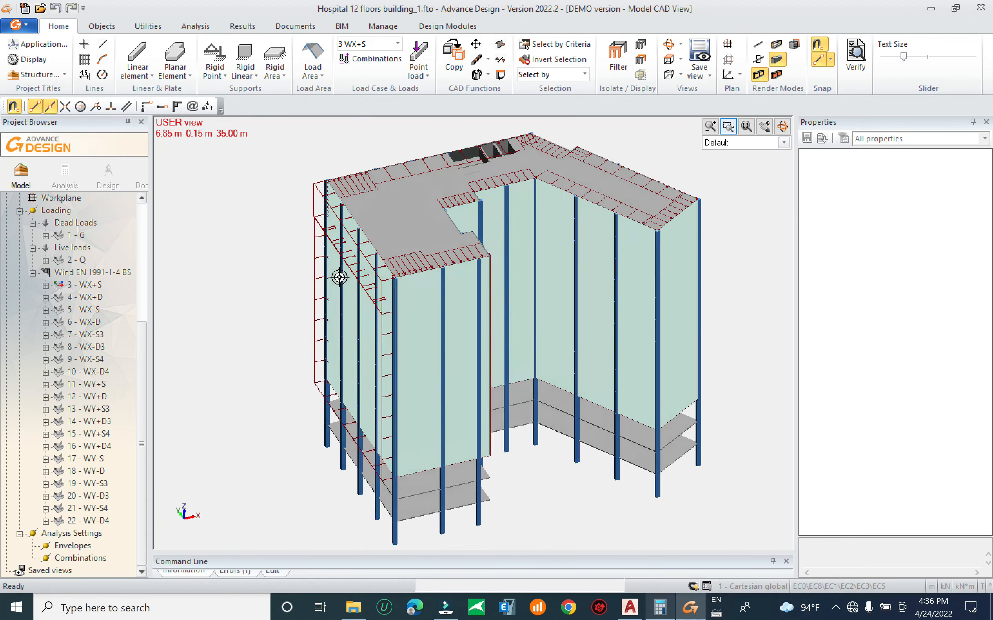
Change the rendering to a wireframe with linear elements shown as axes so all wind loads can be seen
click(760, 60)
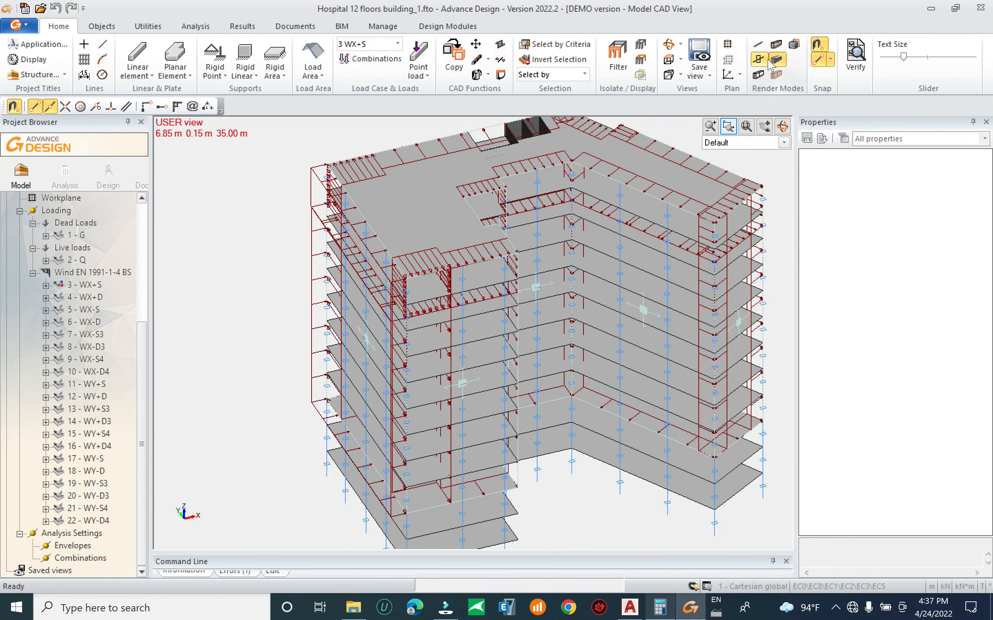
click(776, 44)
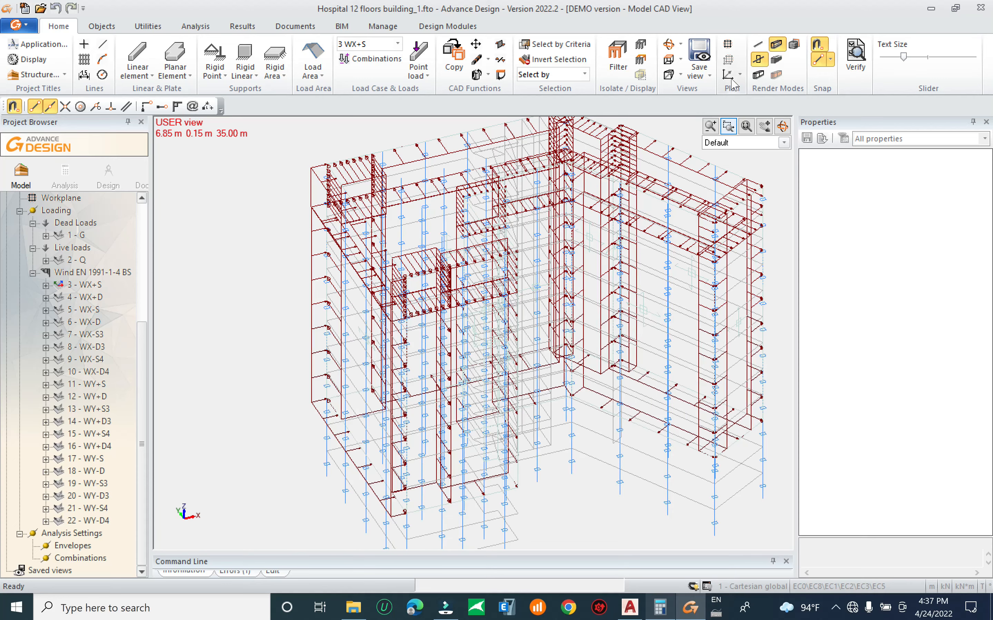
click(759, 44)
middle_drag(533, 246, 512, 216)
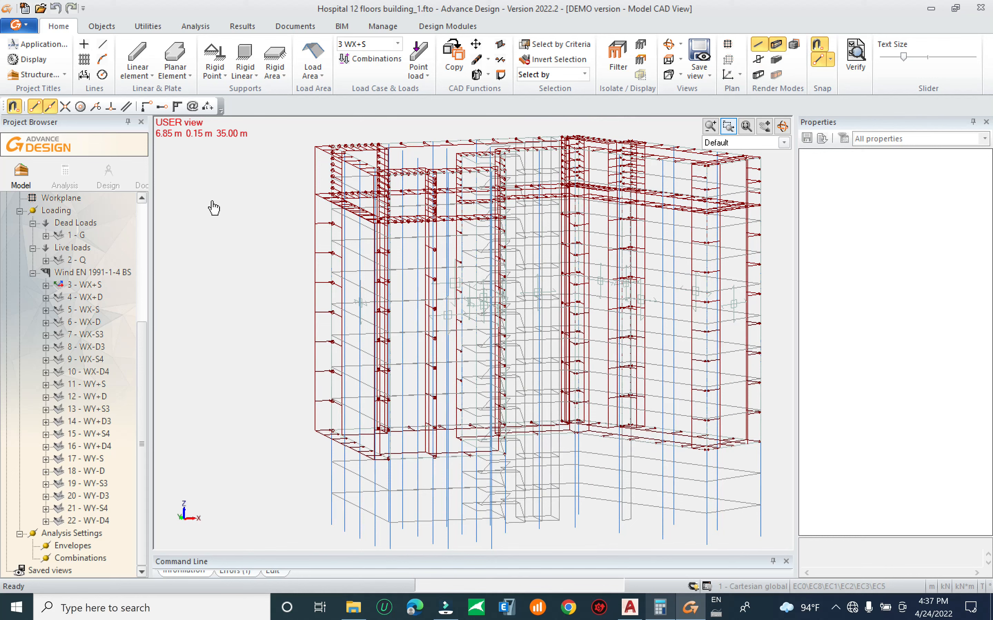
Check the FX values of the upper and lower windward Region D loads in case WX+S
click(313, 192)
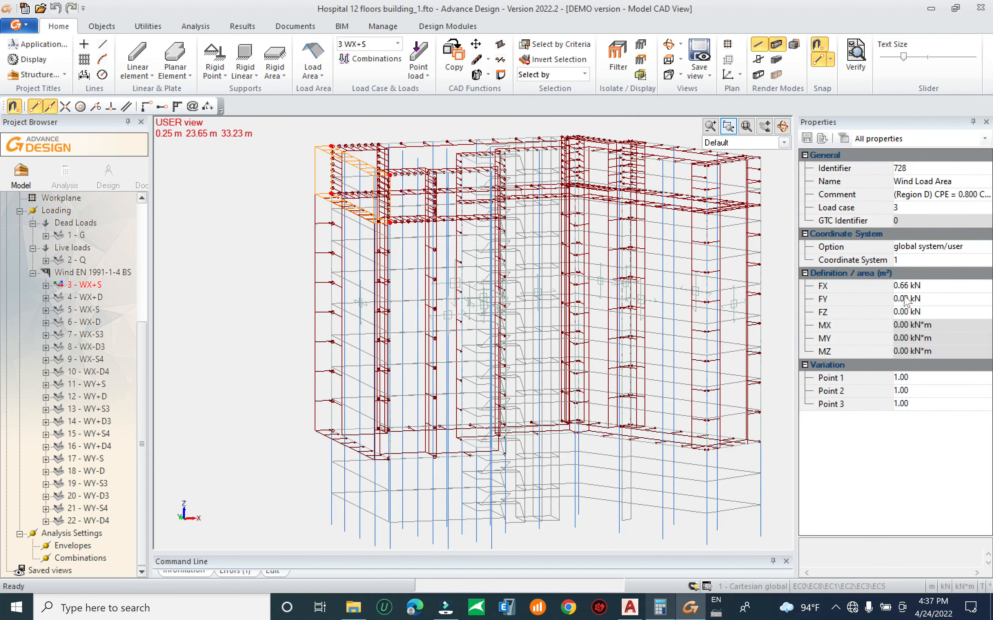
click(330, 224)
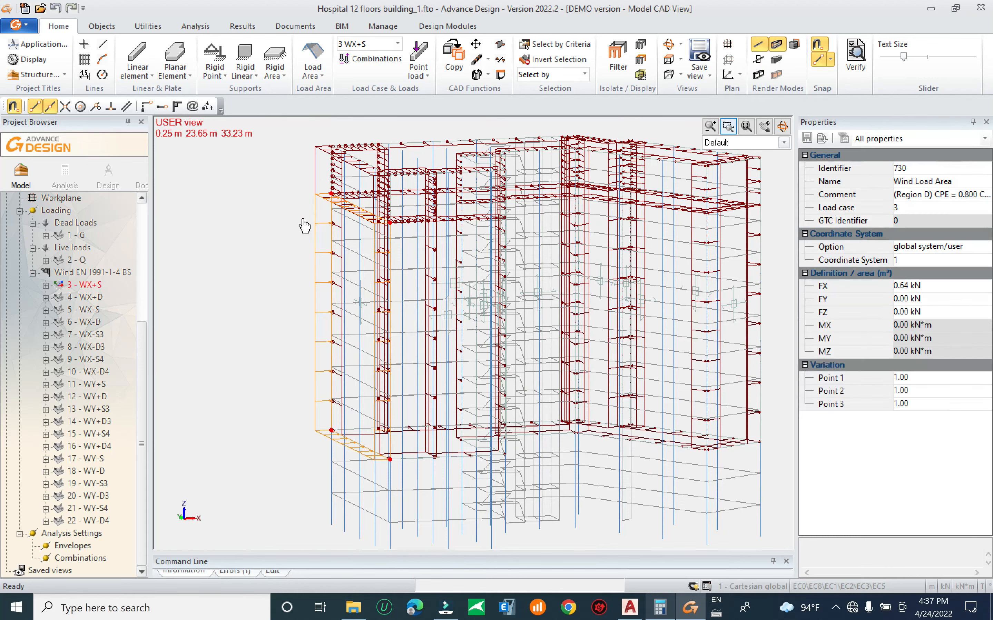
Show only the loads of case 4 - WX+D and check the FX value of its lower windward Region D load
click(88, 298)
click(89, 287)
key(space)
click(88, 300)
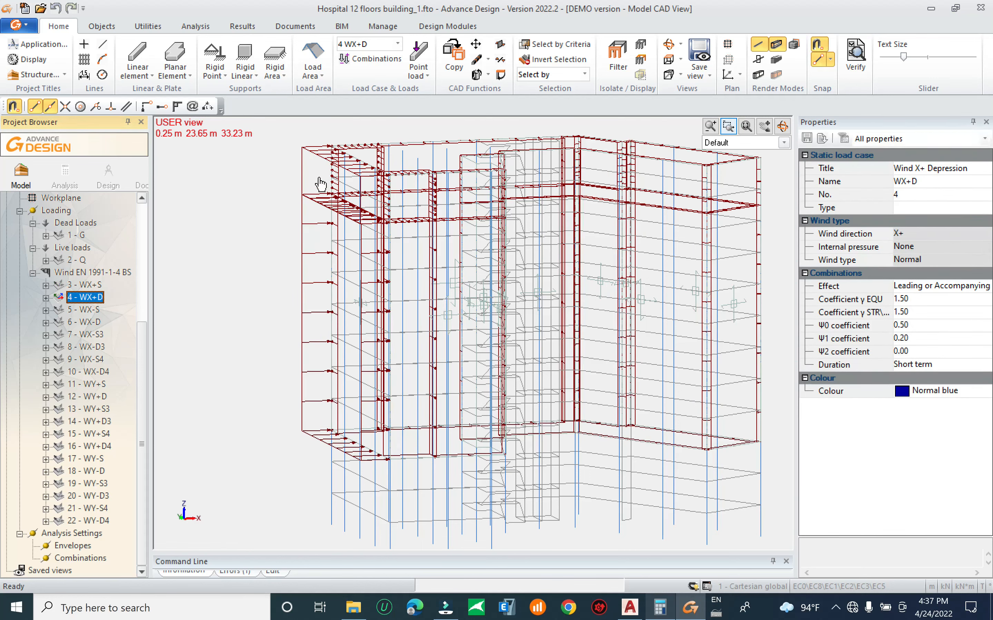
click(305, 177)
drag(328, 225, 262, 234)
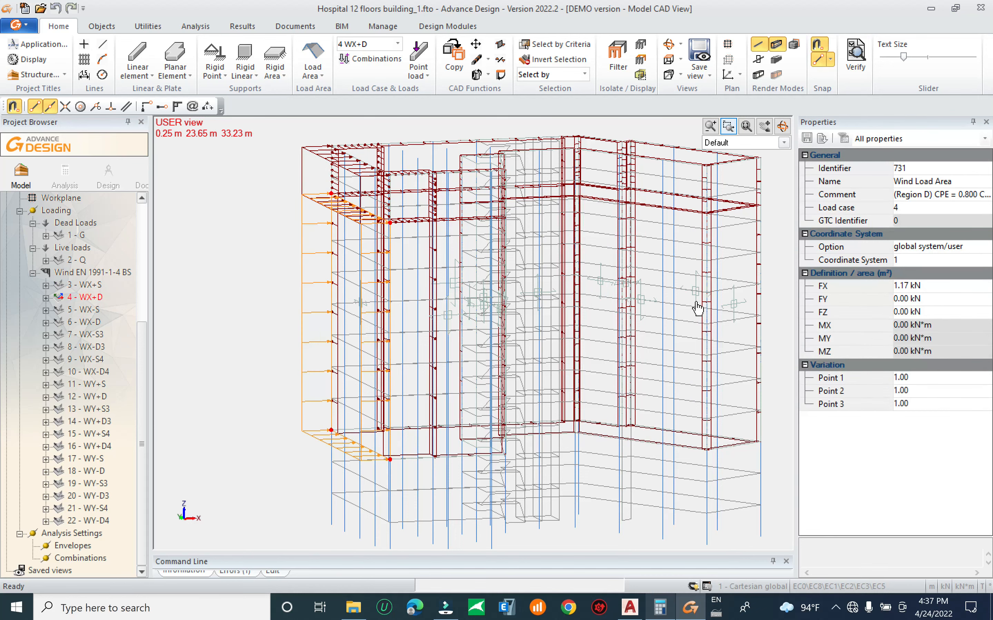
Compare the load case properties of WX+D and WX+S
click(82, 297)
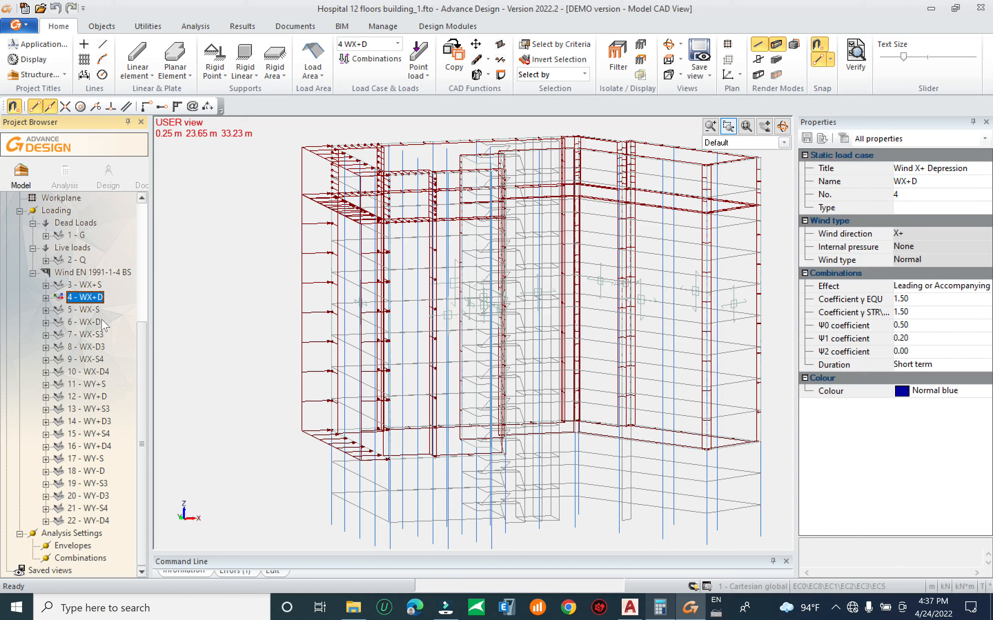
click(91, 284)
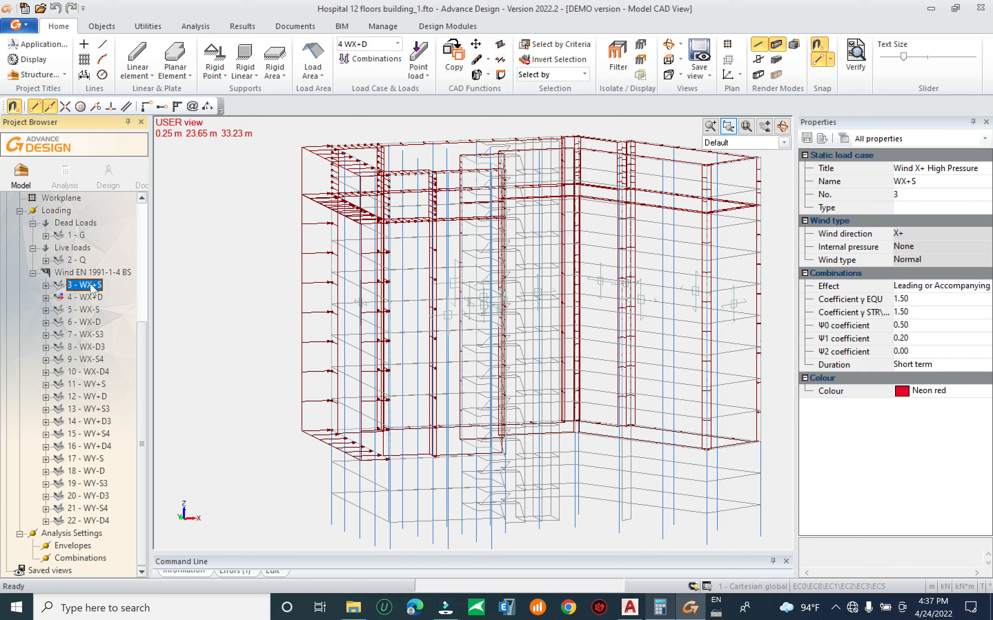
click(82, 297)
Show the loads of every case in the Wind EN 1991-1-4 BS family
click(97, 272)
click(97, 273)
key(space)
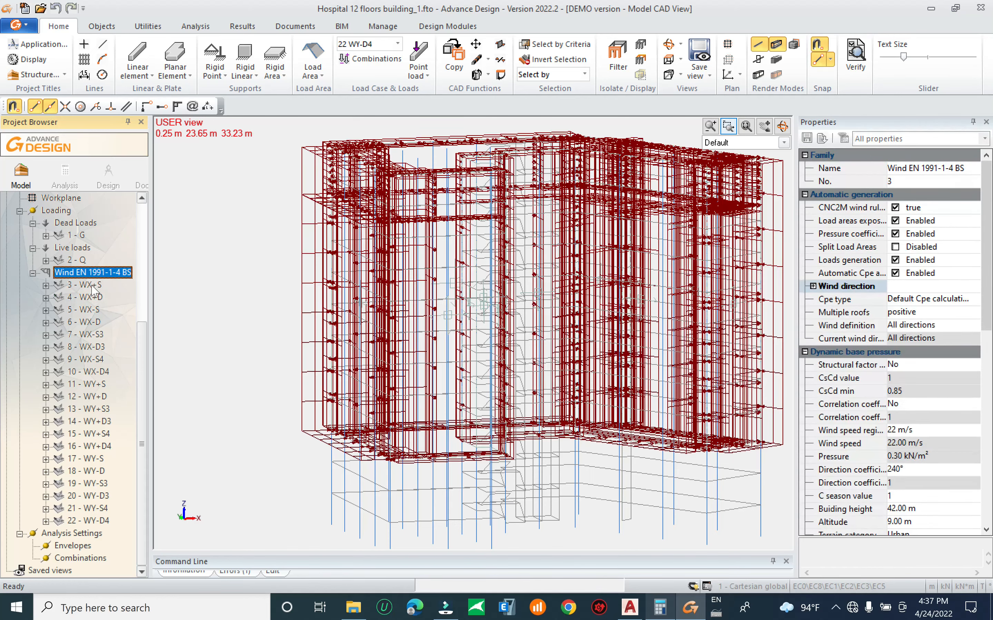
Delete the high-pressure wind cases WX+S, WX-S, WX-S3, WX-S4, WY+S, WY+S3, WY+S4, WY-S, WY-S3 and WY-S4
scroll(93, 285, up, 5)
click(91, 286)
scroll(95, 291, down, 3)
click(99, 360)
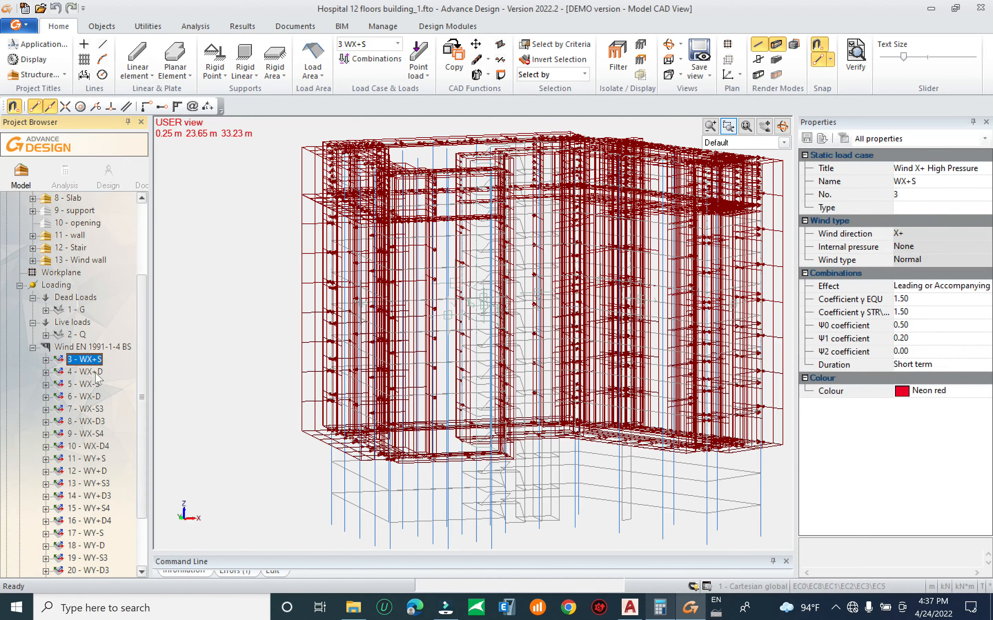
ctrl+click(97, 386)
ctrl+click(95, 408)
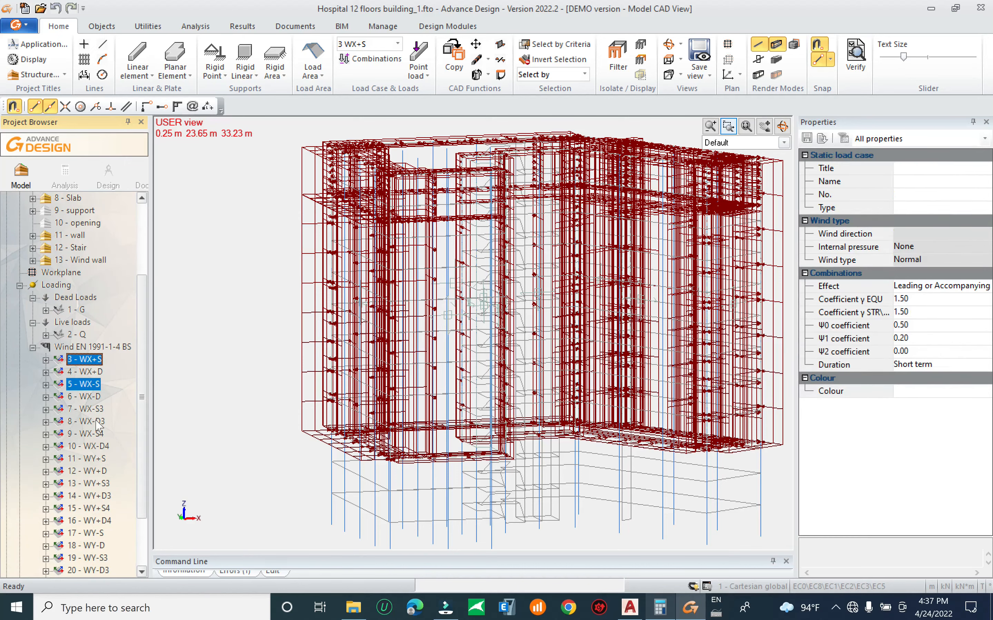
ctrl+click(95, 434)
scroll(88, 392, down, 2)
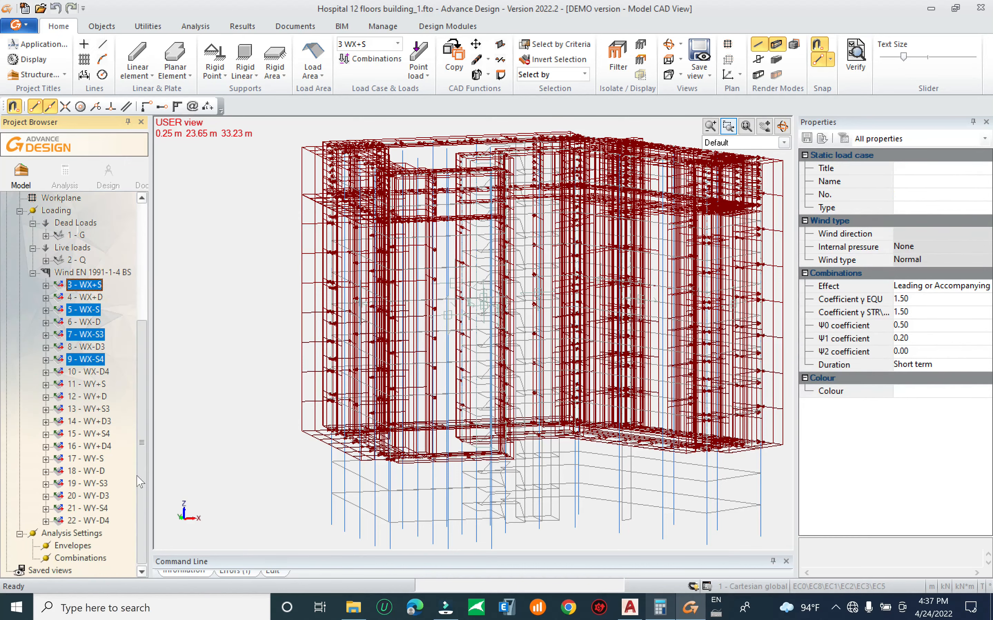
ctrl+click(97, 386)
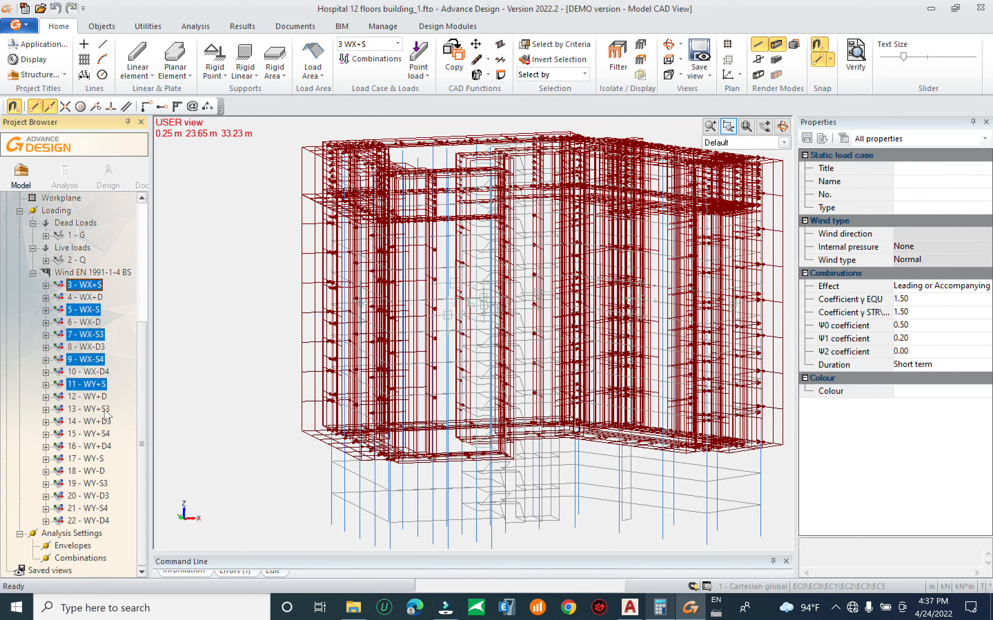
ctrl+click(98, 410)
ctrl+click(108, 435)
ctrl+click(101, 460)
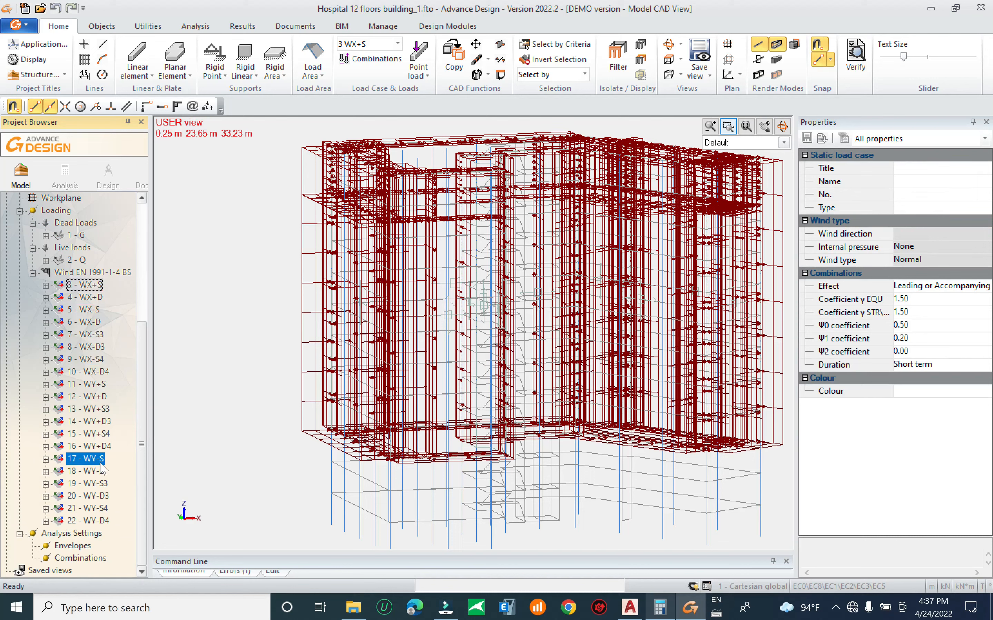
ctrl+click(106, 484)
ctrl+click(107, 513)
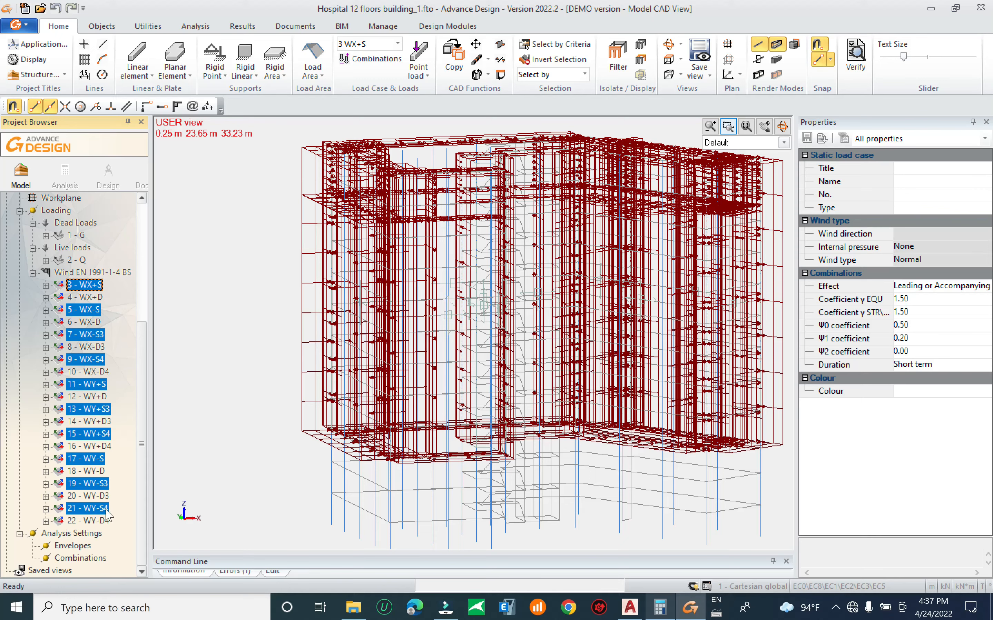
right_click(104, 515)
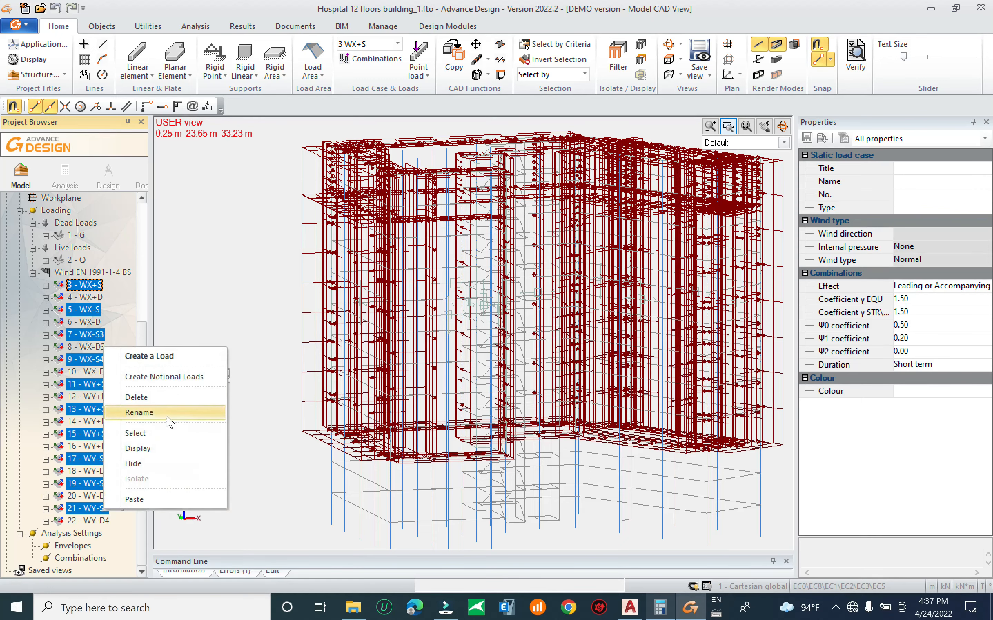
click(168, 406)
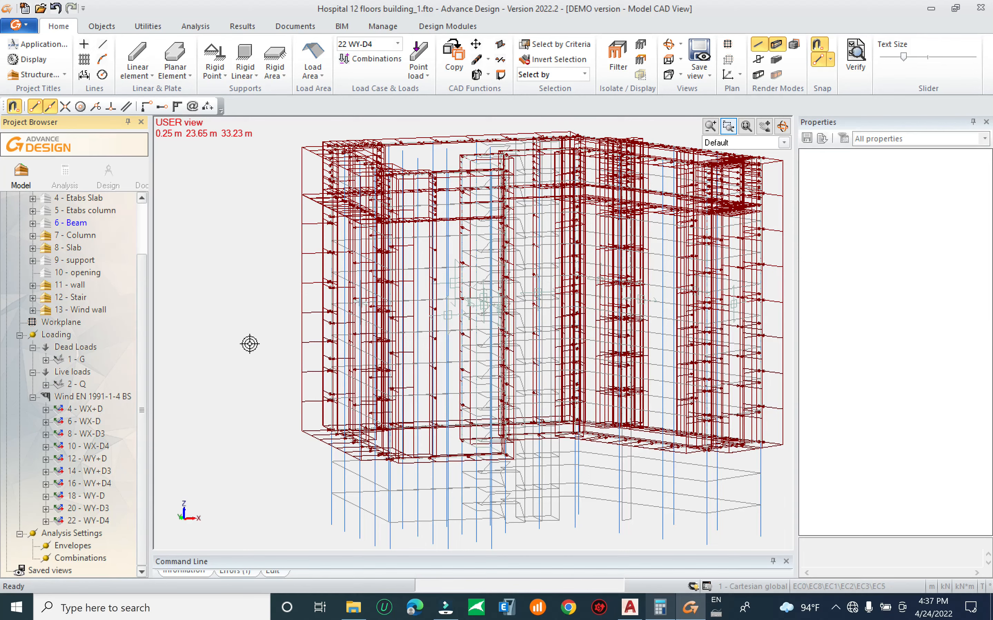
Hide the loads of all remaining wind cases, from 4 - WX+D to 22 - WY-D4
scroll(249, 349, down, 2)
click(84, 410)
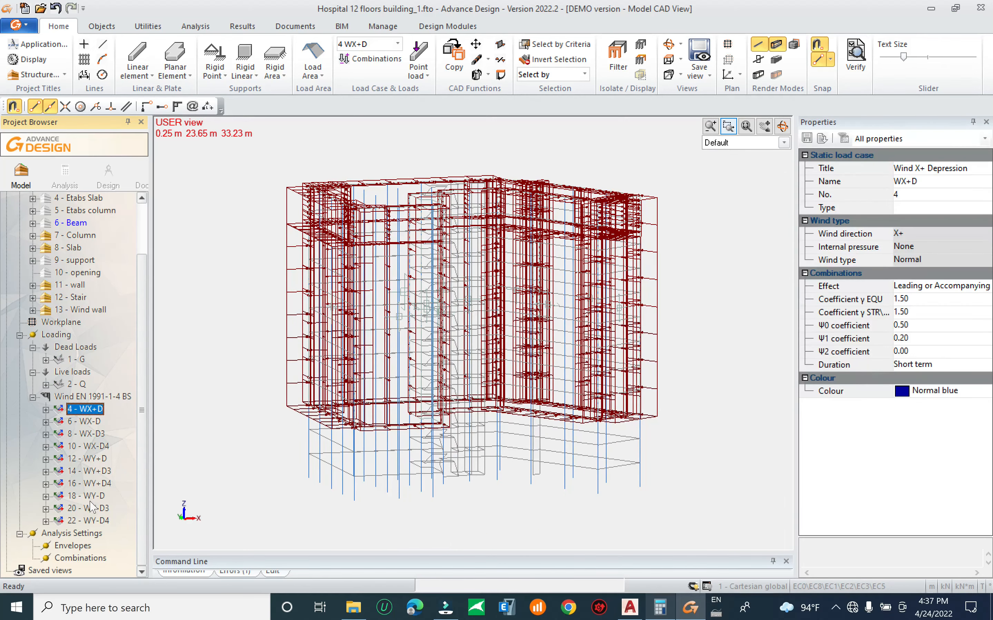
shift+click(91, 518)
key(space)
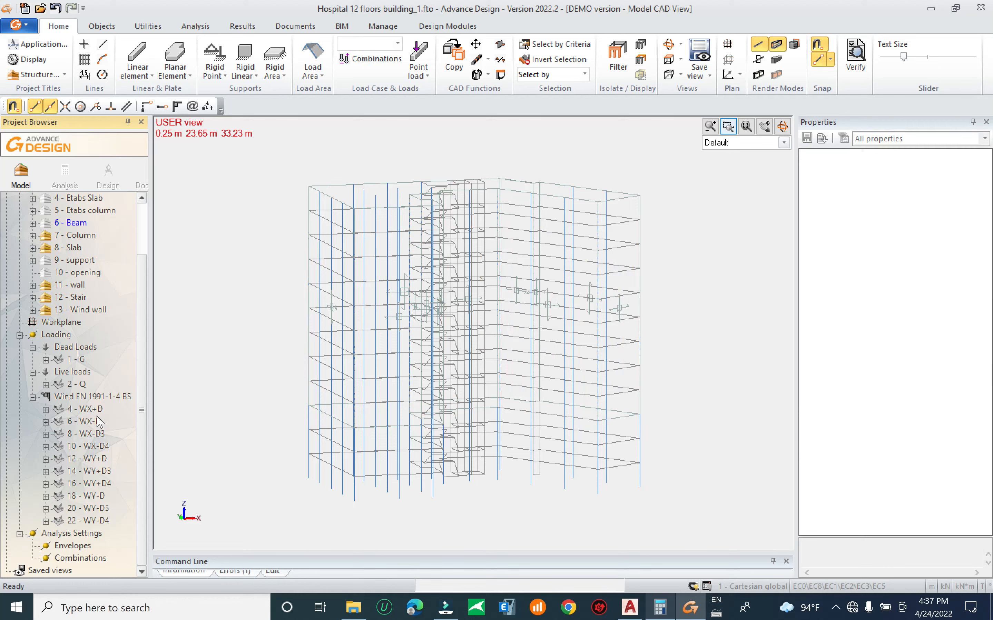
Compare the load layouts of WX+D and WX-D by displaying each case on its own
click(97, 409)
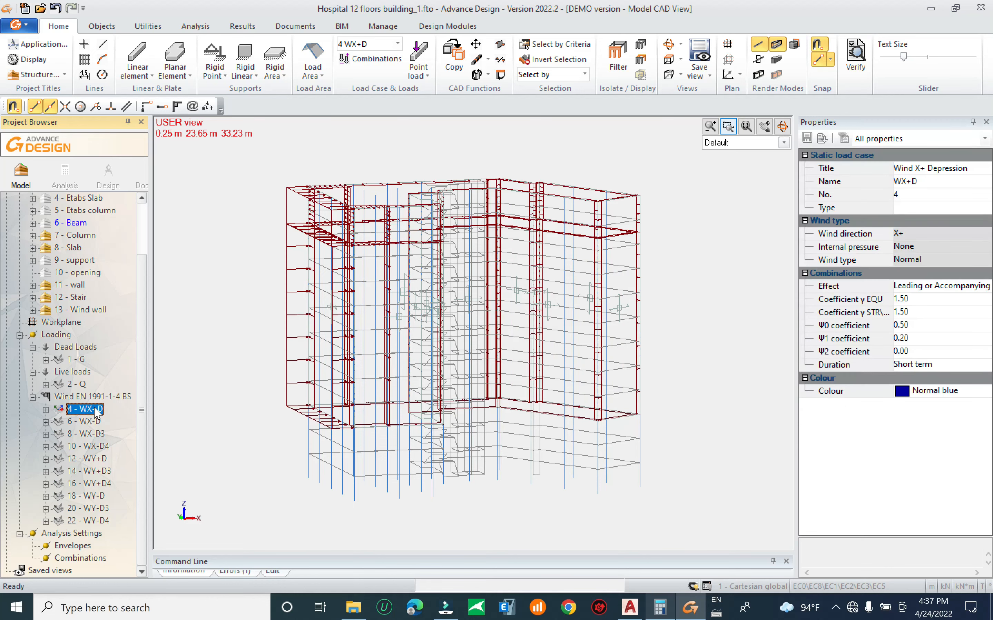
click(96, 423)
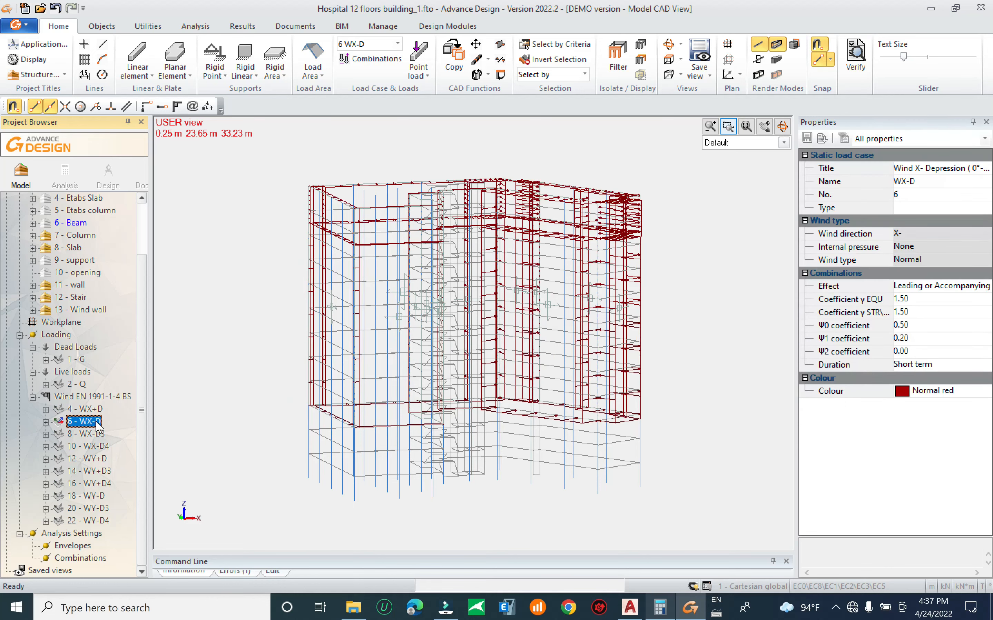
click(93, 410)
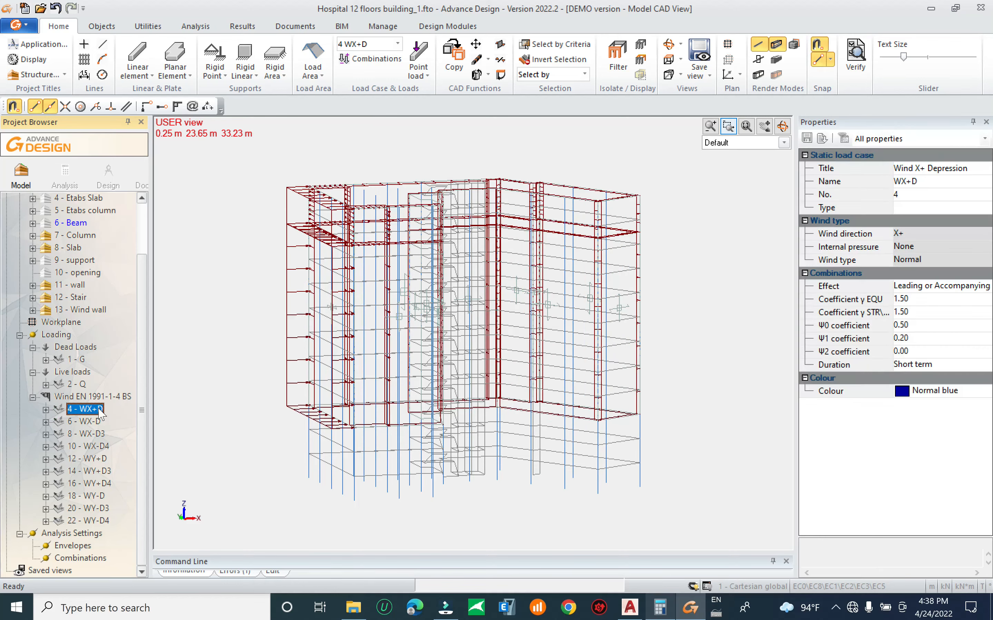
shift+middle_drag(266, 387, 269, 410)
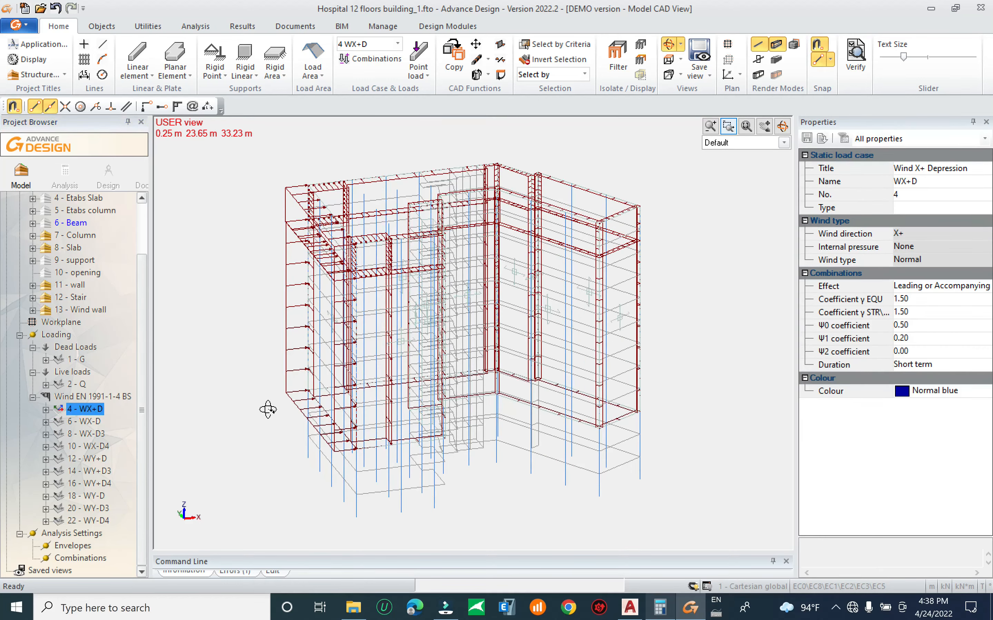
click(94, 410)
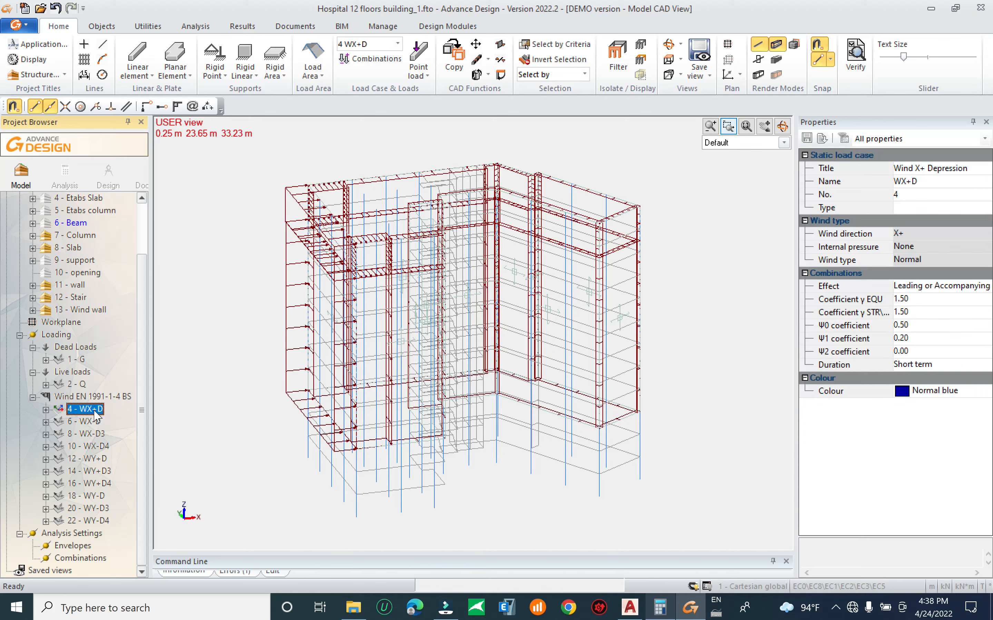
key(Escape)
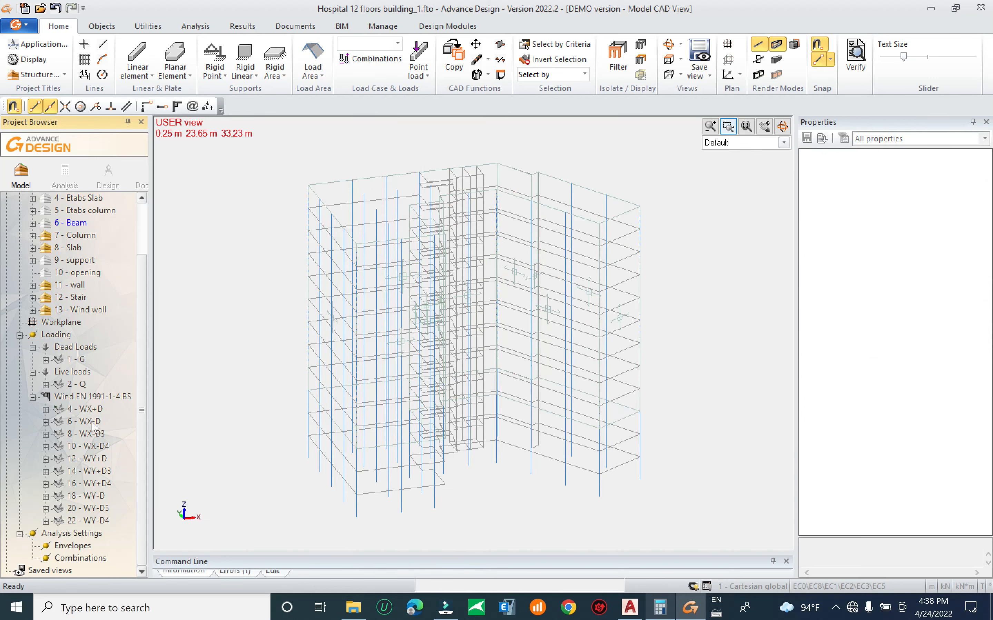
Display the loads of the X- cases WX-D, WX-D3 and WX-D4 one at a time
click(94, 423)
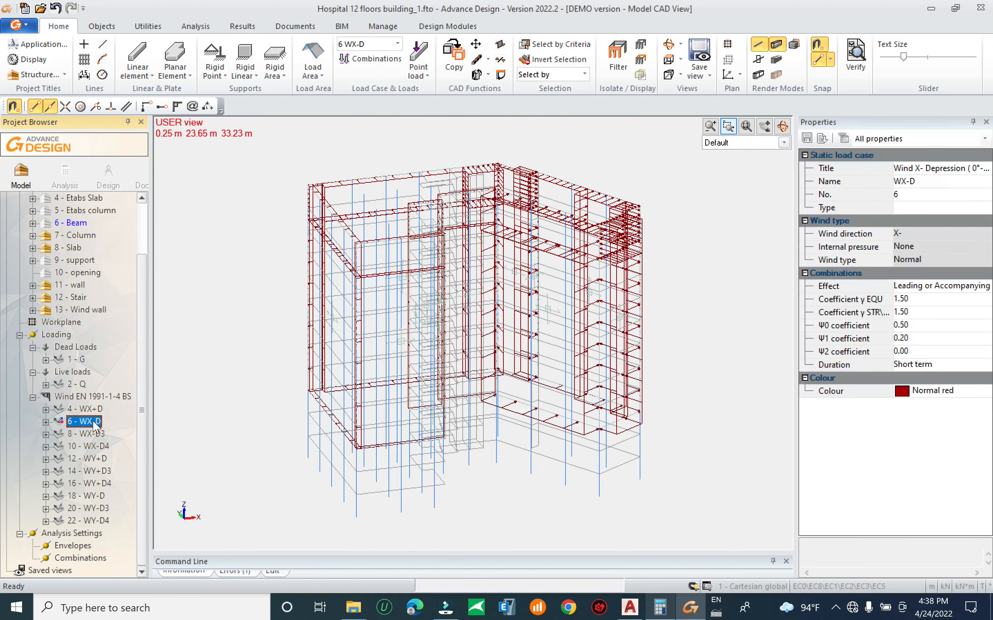
key(Escape)
click(102, 433)
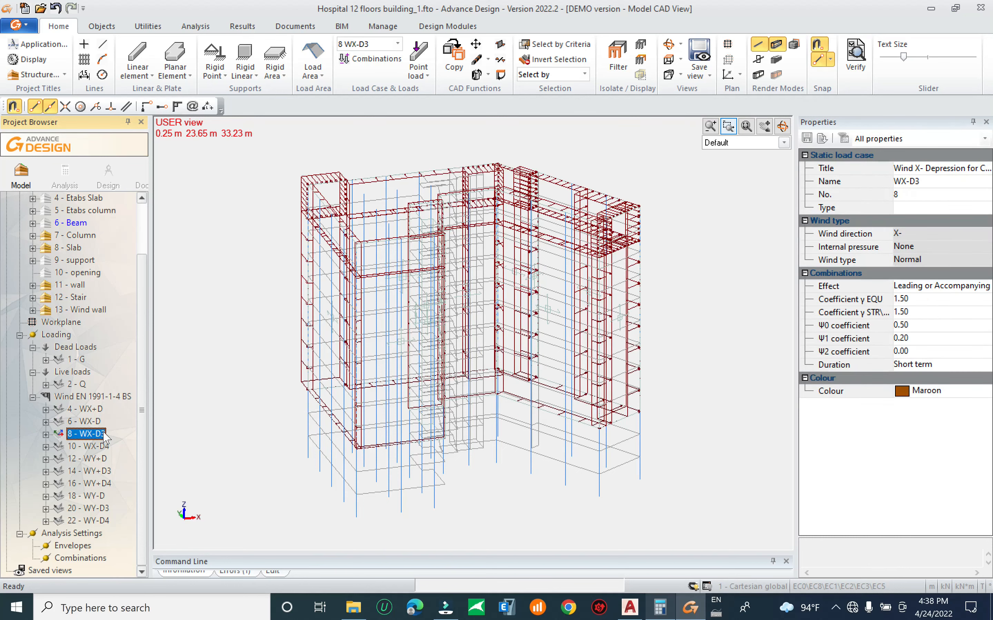
key(Escape)
click(109, 445)
key(Escape)
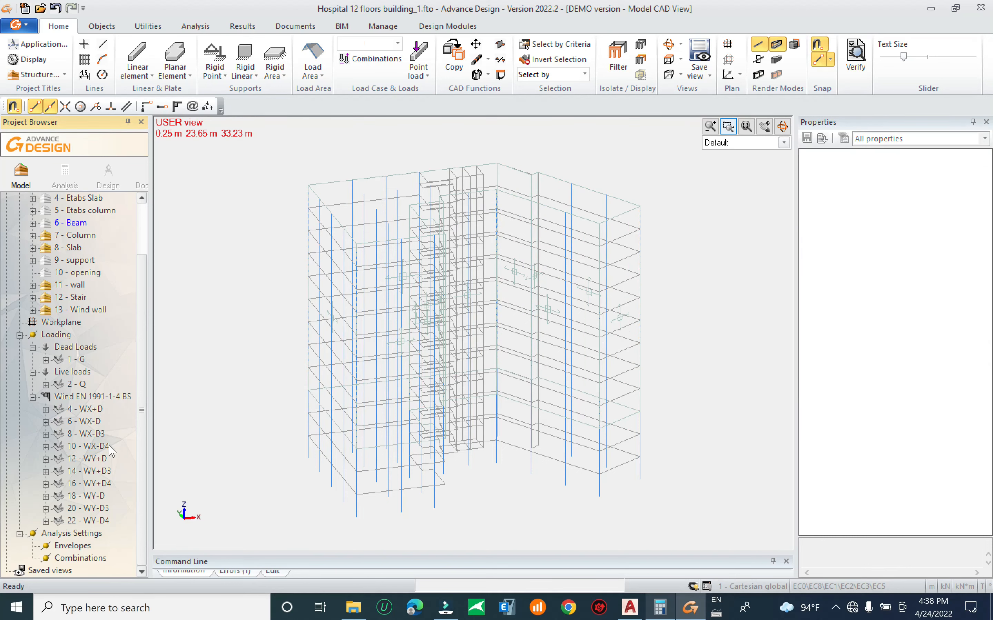
click(101, 435)
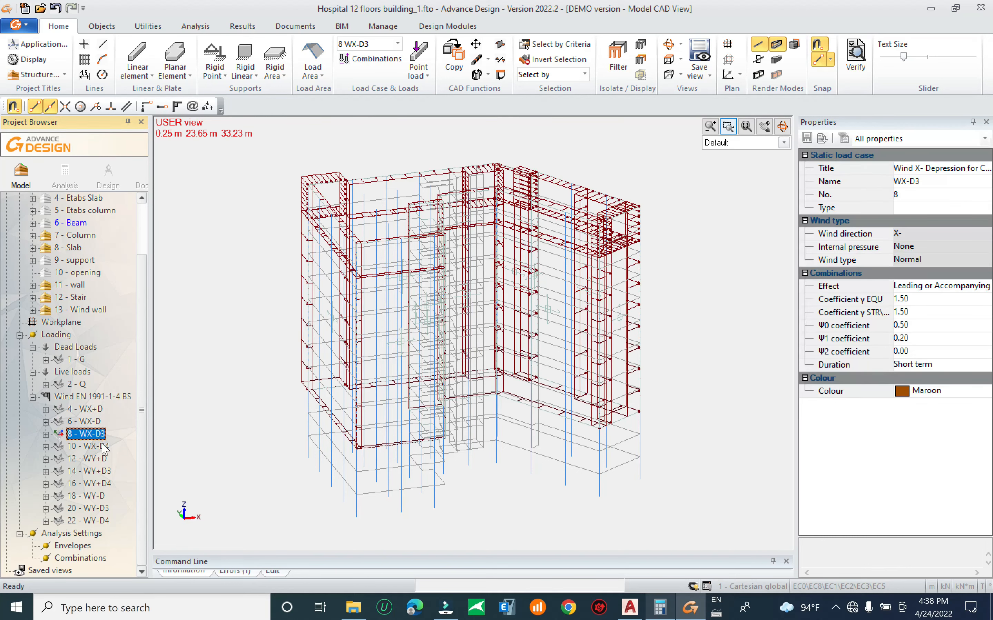
click(102, 446)
shift+middle_drag(332, 429, 312, 439)
Display the loads of WY+D and WY+D3 in turn and examine WY+D3 on the building
click(105, 458)
click(104, 471)
click(106, 471)
click(106, 472)
click(109, 473)
click(108, 469)
shift+middle_drag(269, 441, 327, 390)
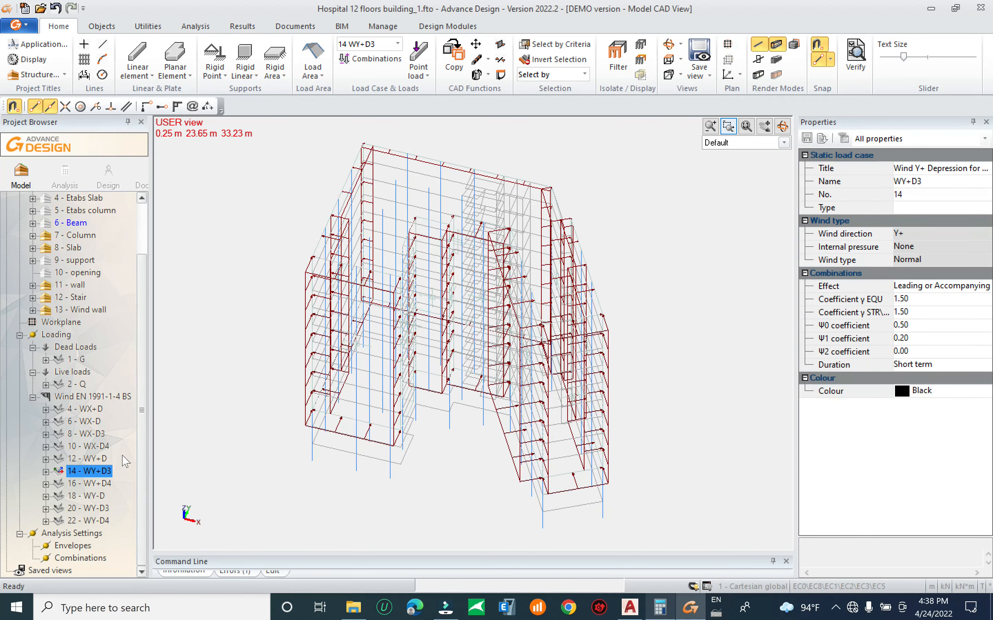
Switch between the loads of WX-D4 and WY+D, leaving only WY+D displayed
click(104, 460)
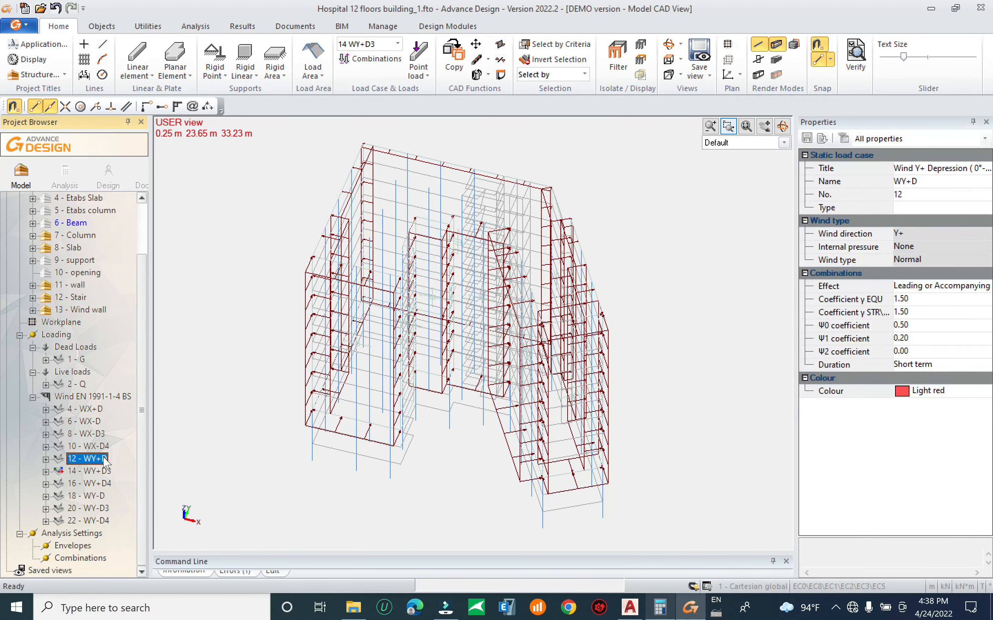
click(96, 469)
click(97, 447)
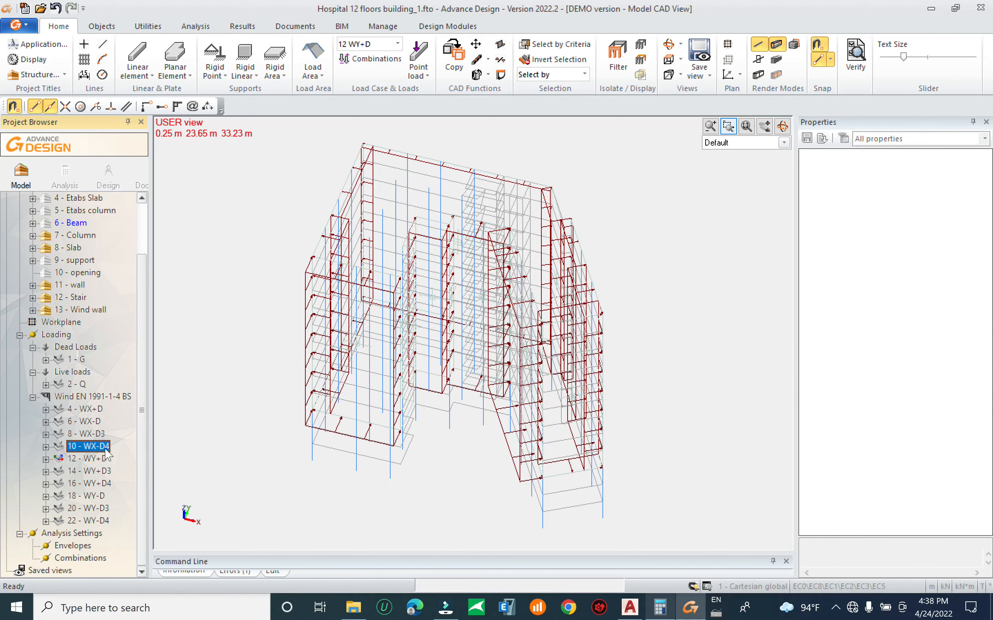
click(96, 446)
click(103, 459)
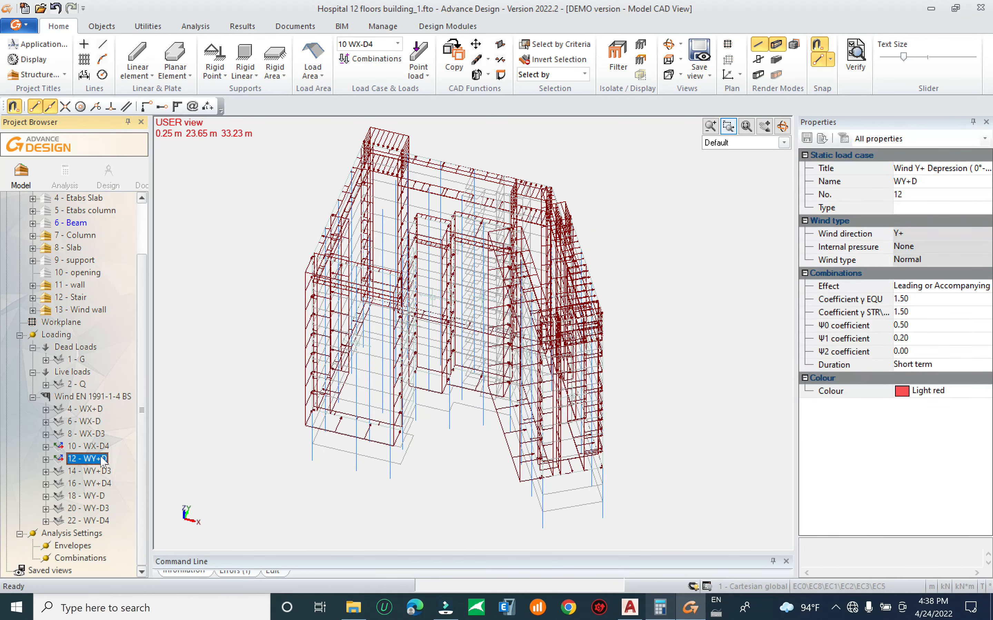
double_click(102, 459)
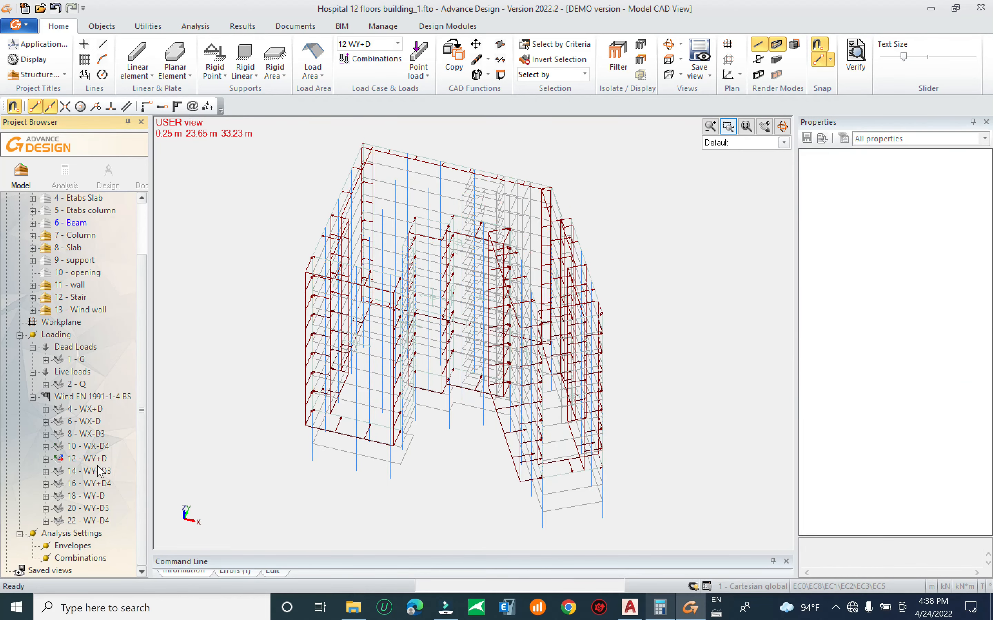
Compare the Y+ loads of WY+D3 and WY+D by alternately displaying each case alone
click(98, 471)
double_click(99, 471)
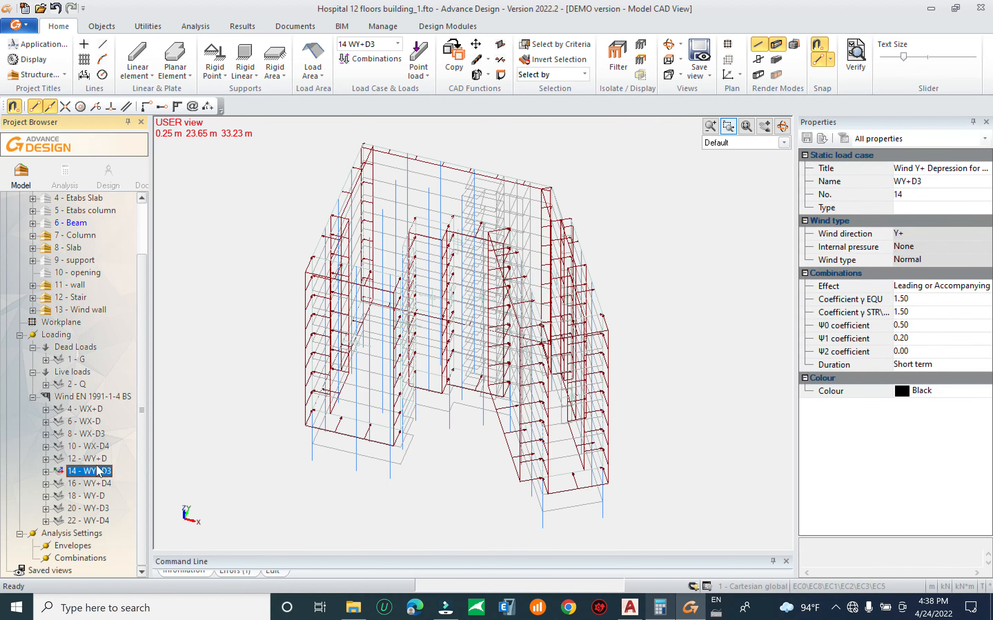
double_click(100, 459)
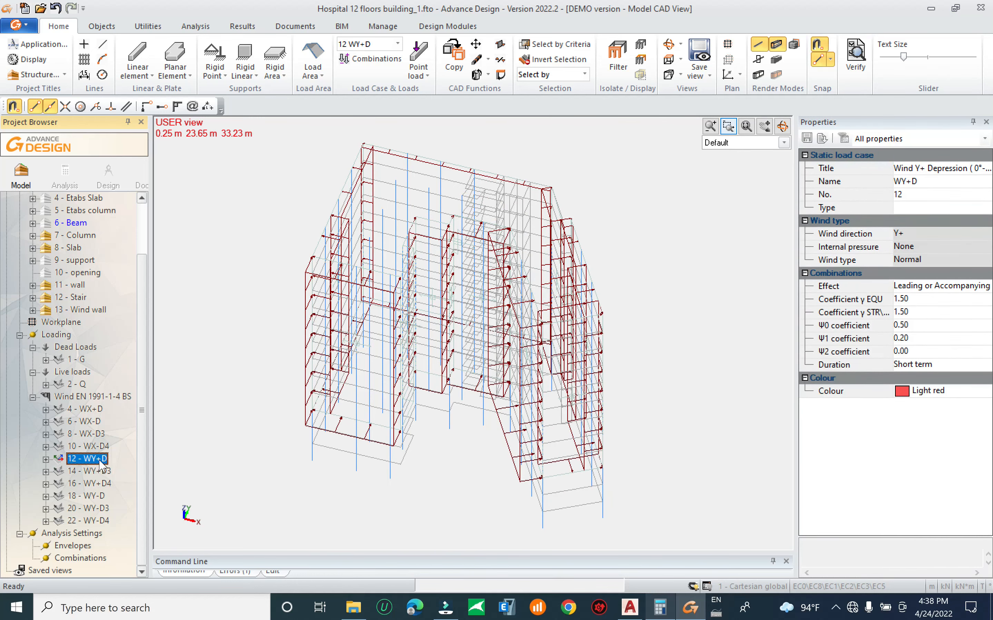
double_click(102, 471)
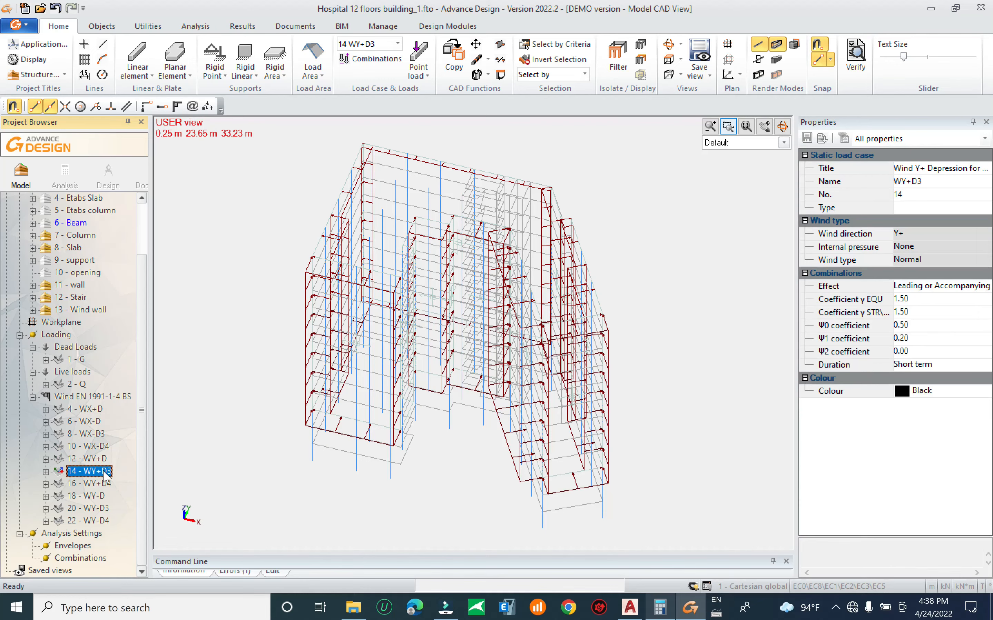
Review the loads of WY+D4, WY-D, WY-D3 and WY-D4 one case at a time
double_click(107, 485)
double_click(108, 495)
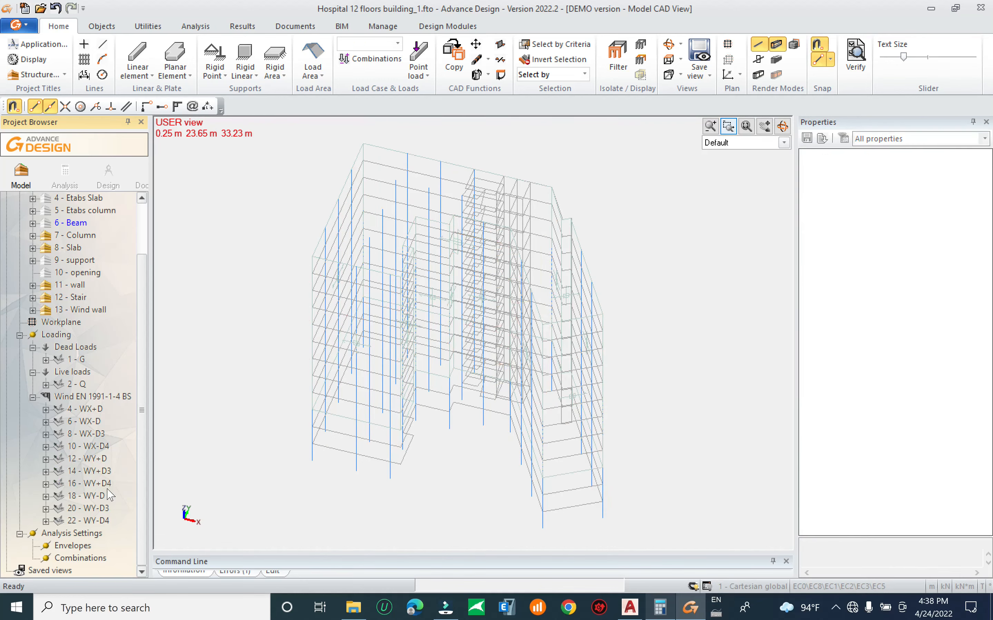
middle_drag(273, 472, 562, 477)
double_click(100, 508)
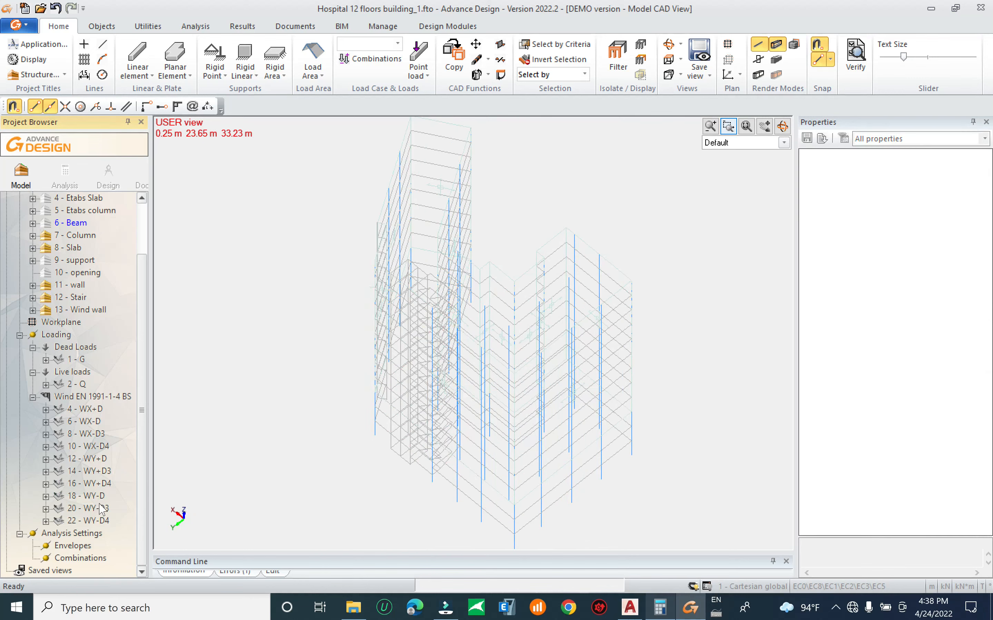
key(Escape)
click(100, 521)
key(Escape)
Show the loads of every dead, live and wind case under Loading together
middle_drag(242, 453, 171, 376)
click(82, 396)
key(Escape)
click(57, 335)
click(57, 337)
key(space)
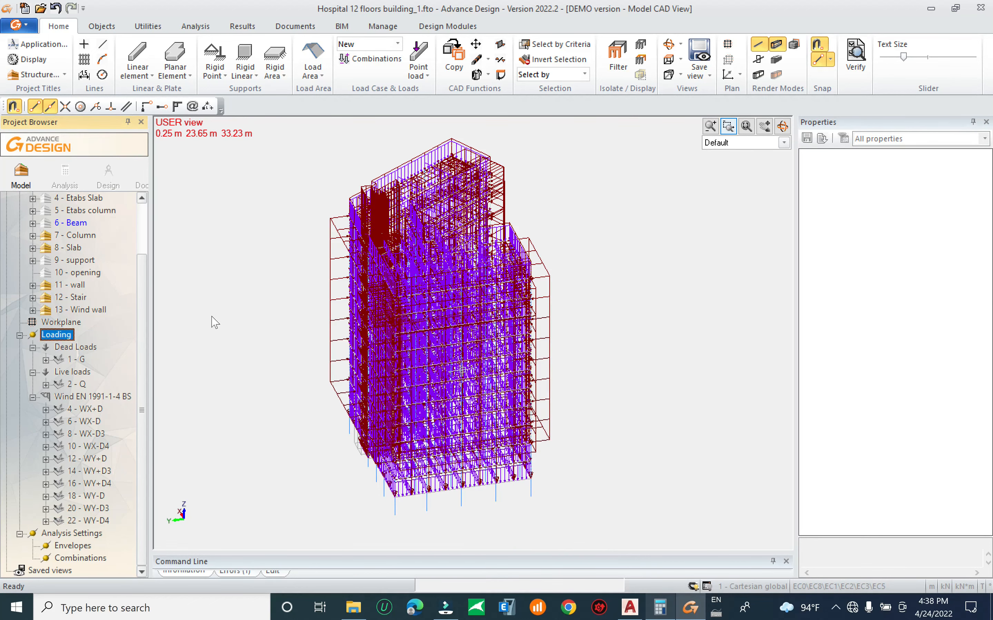
Examine the combined dead, live and wind loads on the whole building and the project tree down to Combinations
key(Escape)
scroll(314, 313, down, 4)
middle_drag(501, 401, 536, 228)
scroll(502, 199, up, 2)
scroll(502, 199, up, 2)
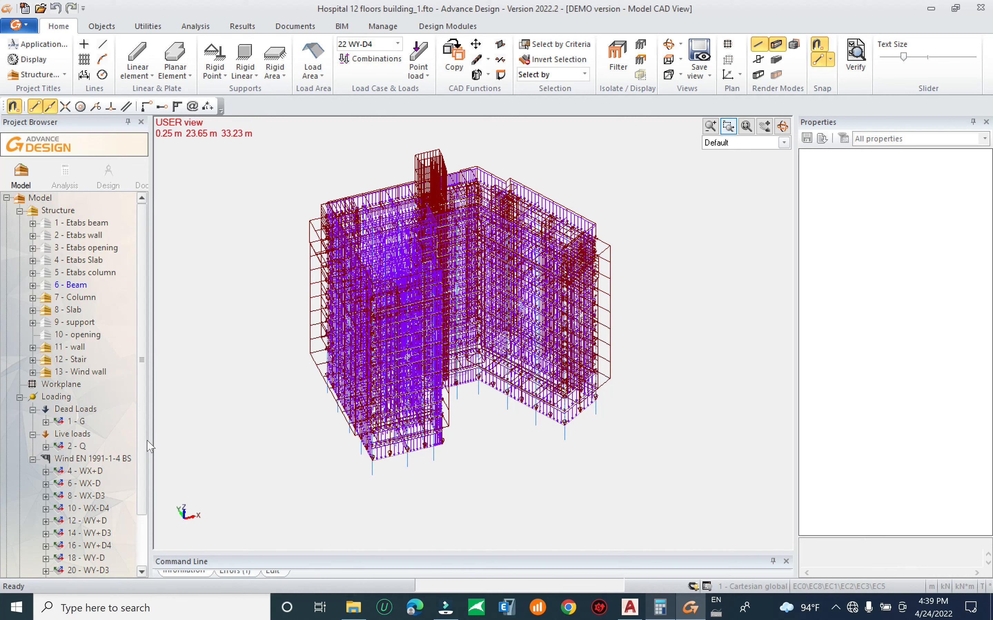
scroll(132, 489, down, 1)
scroll(132, 489, down, 1)
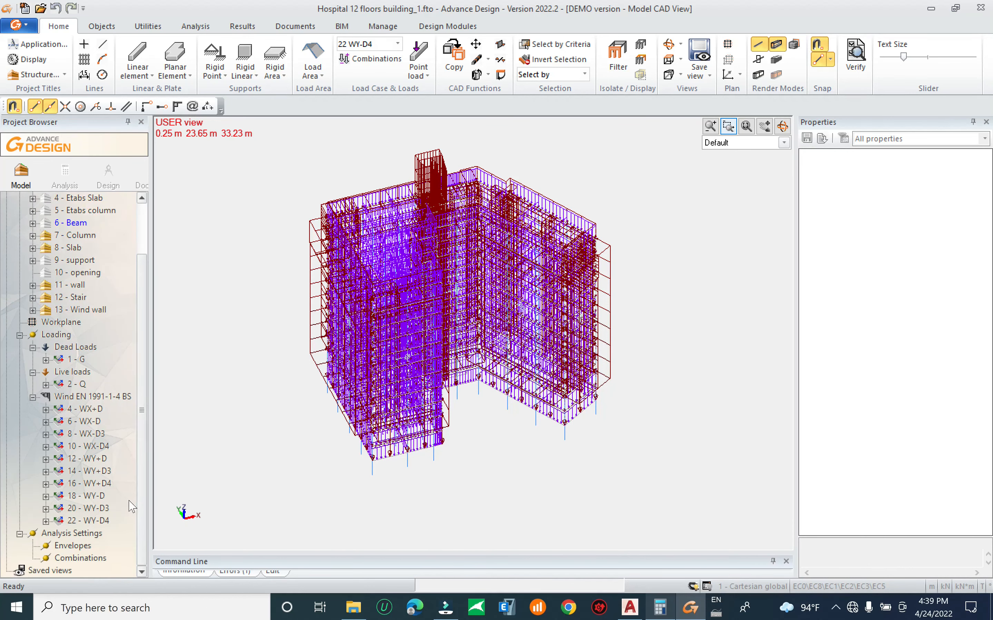
click(84, 561)
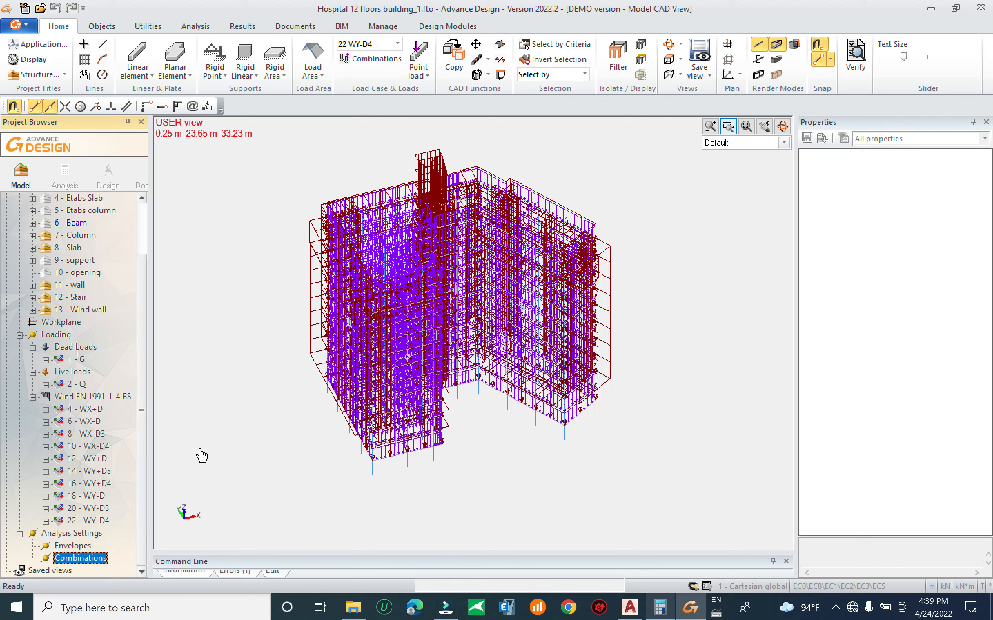
Hide the loads of the Wind EN 1991-1-4 BS family and show only its case 4 - WX+D
click(91, 400)
key(space)
click(88, 410)
key(space)
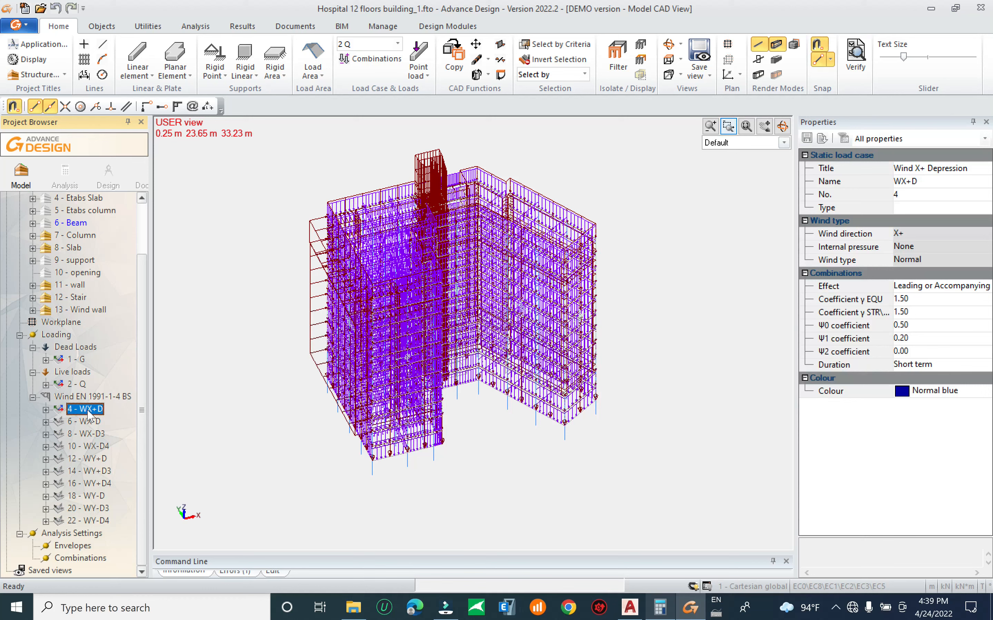
Hide the dead and live loads and review the loads of wind cases WX+D and WX-D one at a time
click(78, 348)
key(space)
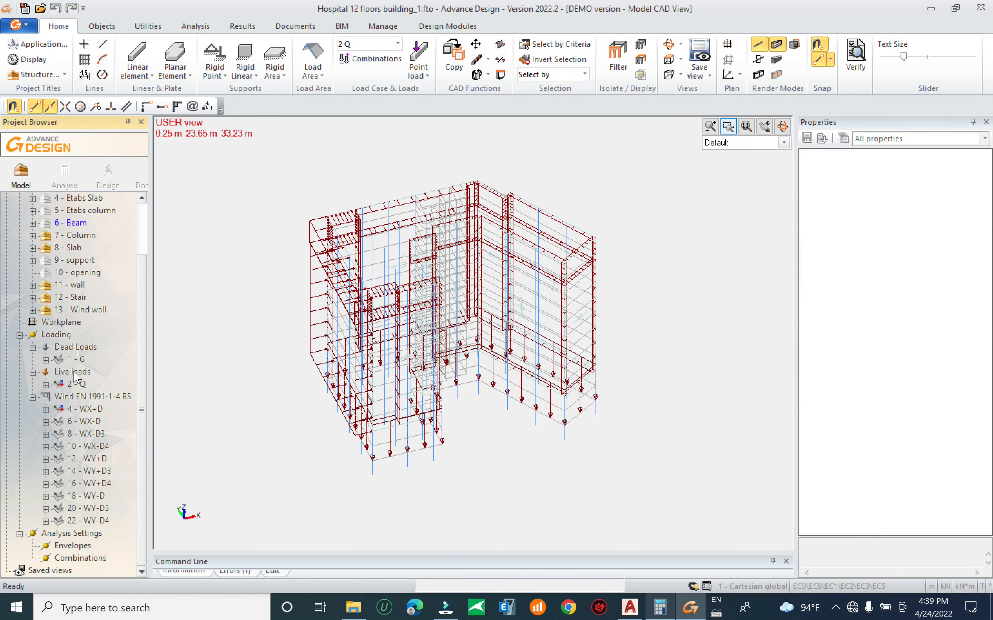
click(90, 411)
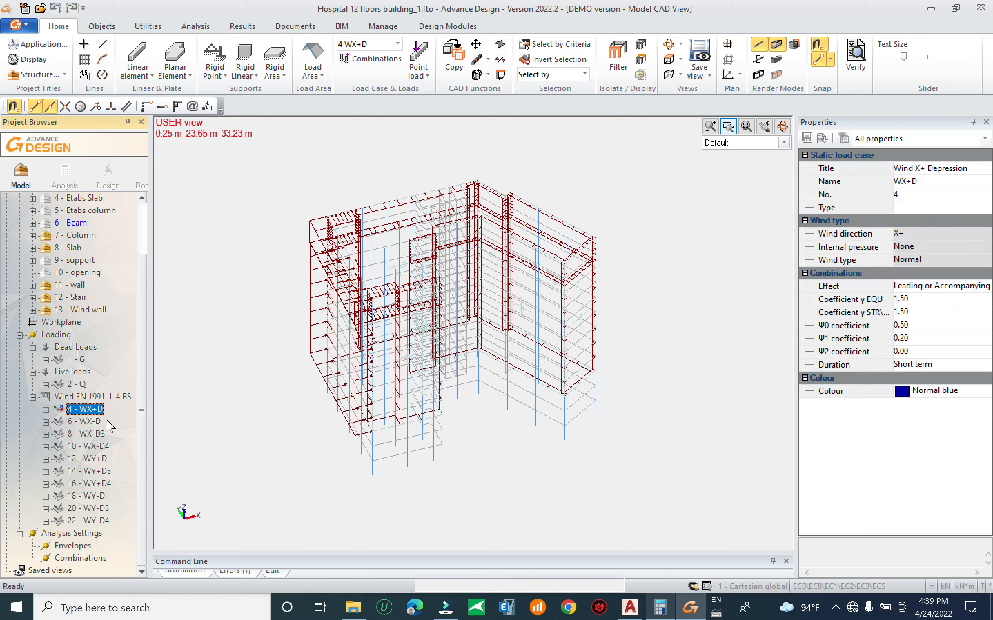
click(86, 421)
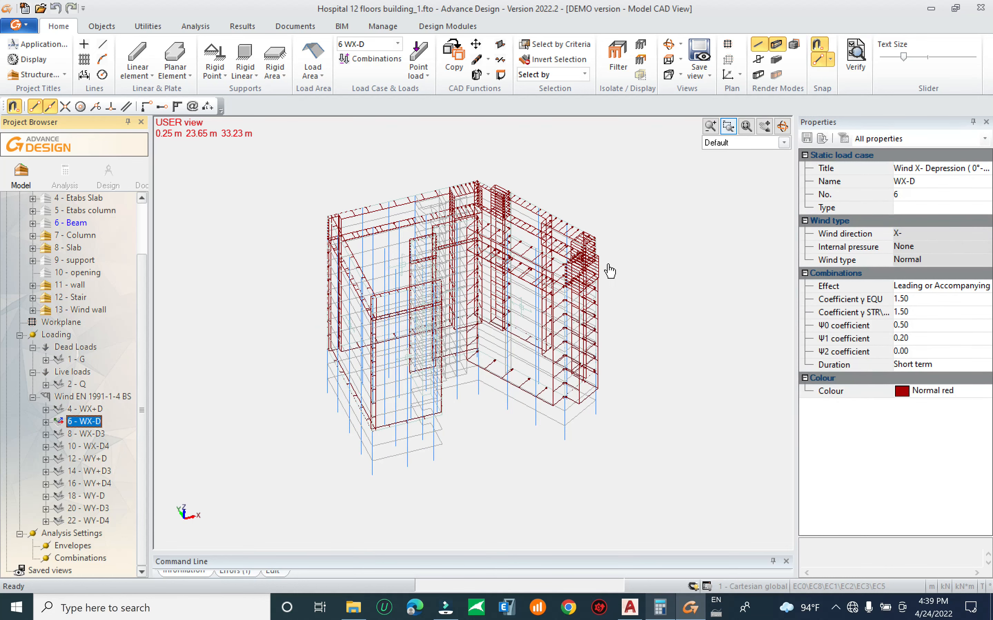
shift+middle_drag(564, 359, 492, 392)
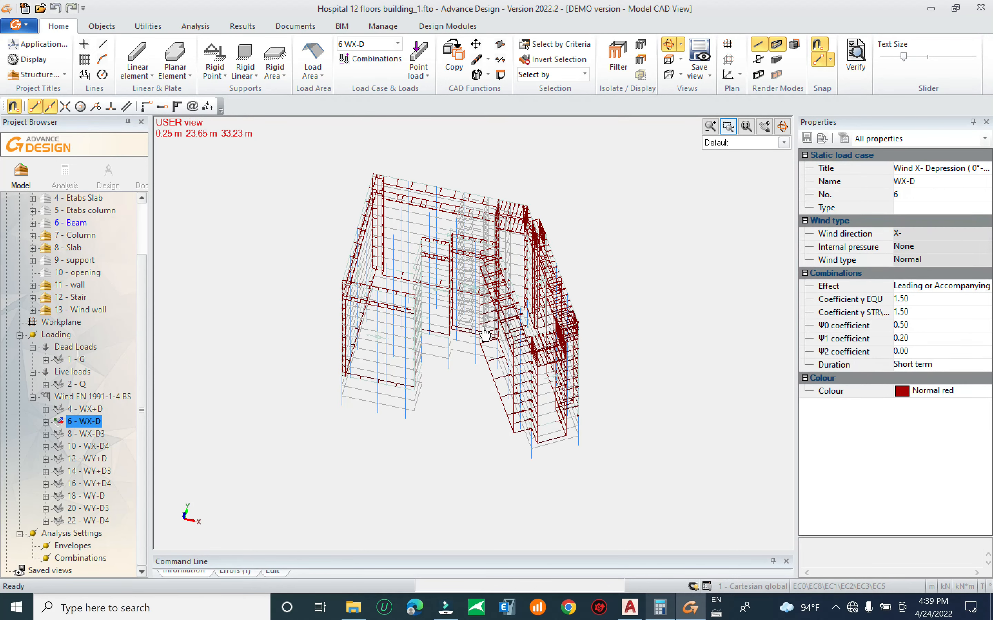
Review the loads of WX-D3 and WX-D4 one at a time and show the whole Wind EN 1991-1-4 BS family together
click(93, 434)
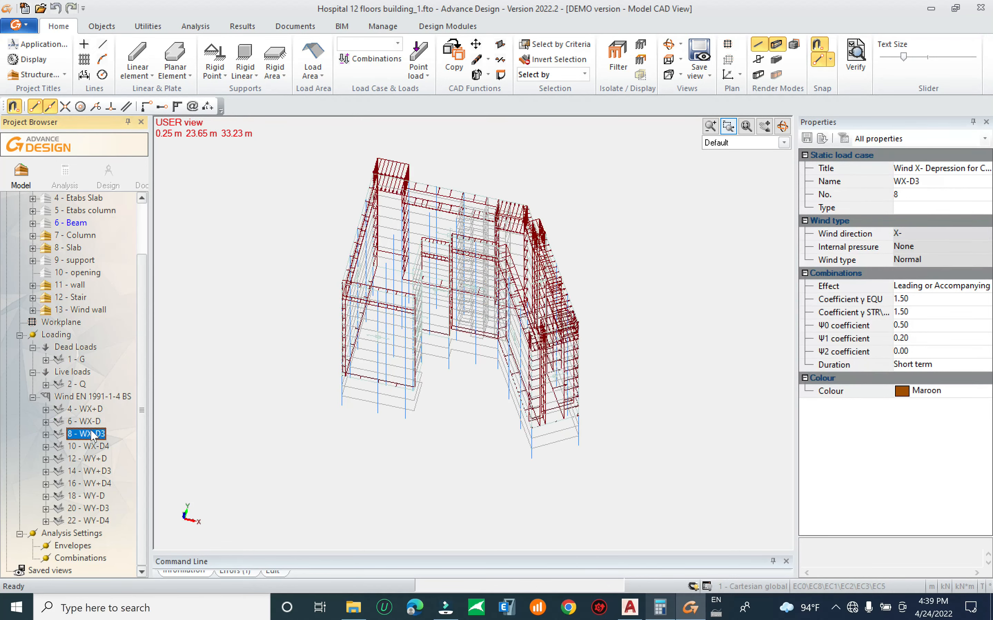
shift+middle_drag(291, 291, 302, 430)
click(96, 434)
click(88, 446)
shift+middle_drag(332, 397, 238, 365)
middle_drag(321, 352, 336, 371)
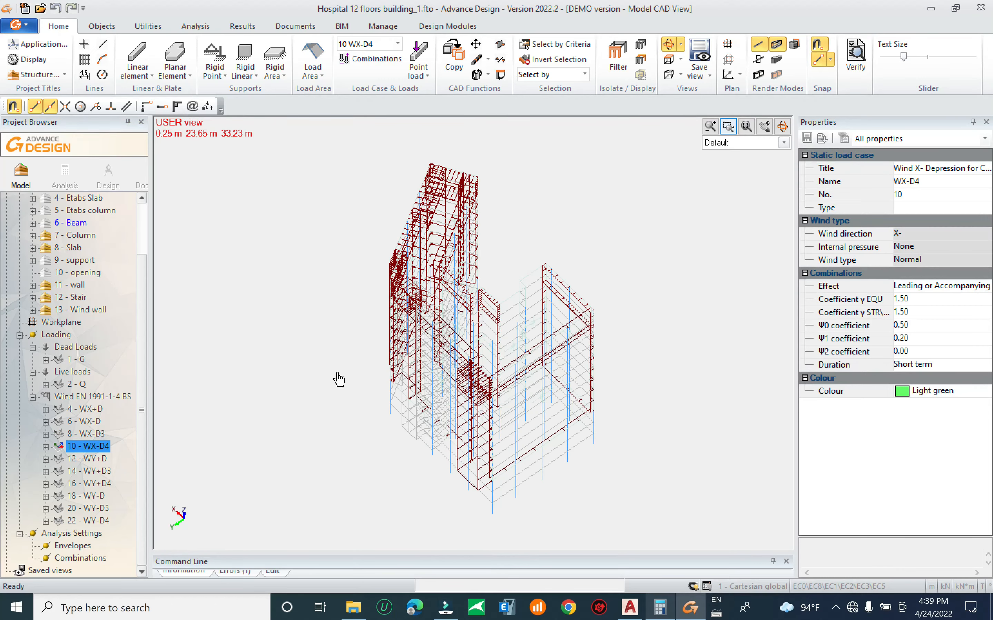
click(100, 448)
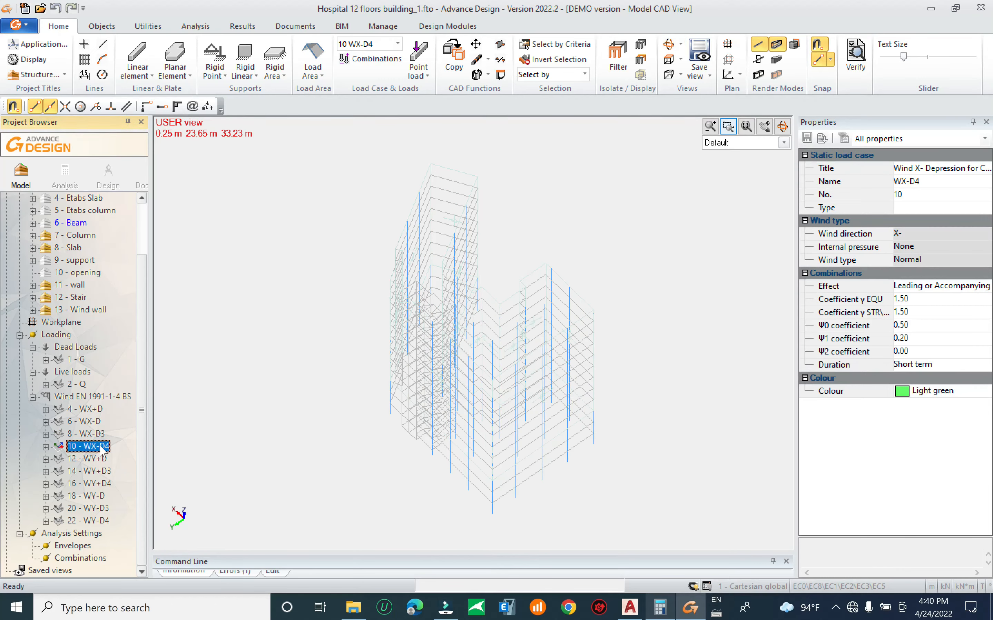
click(78, 396)
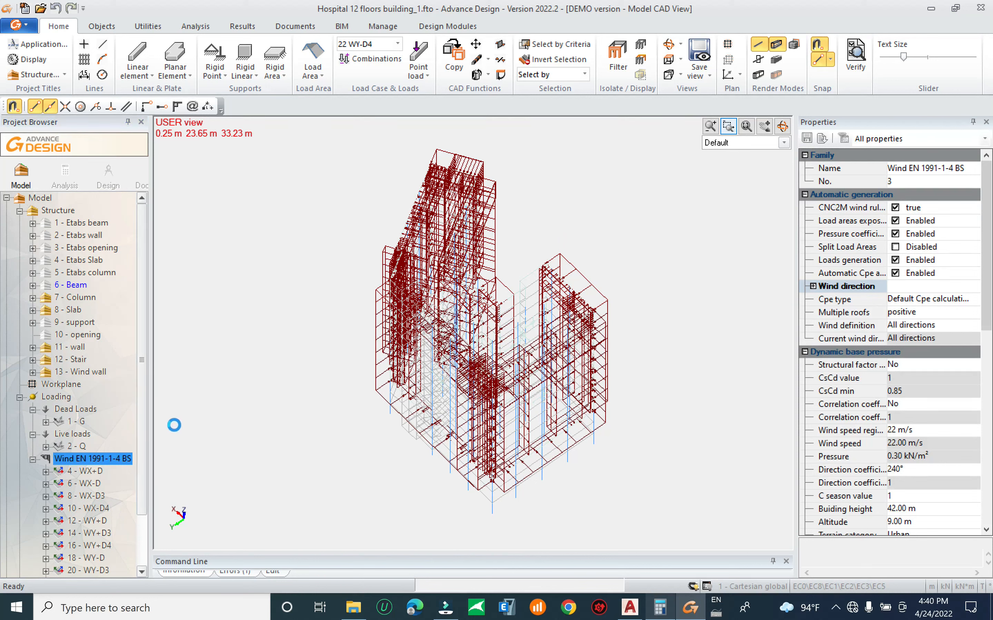
Generate the simplified load combinations with the default project situations and live loads as the only predominant action
scroll(134, 545, down, 3)
click(64, 559)
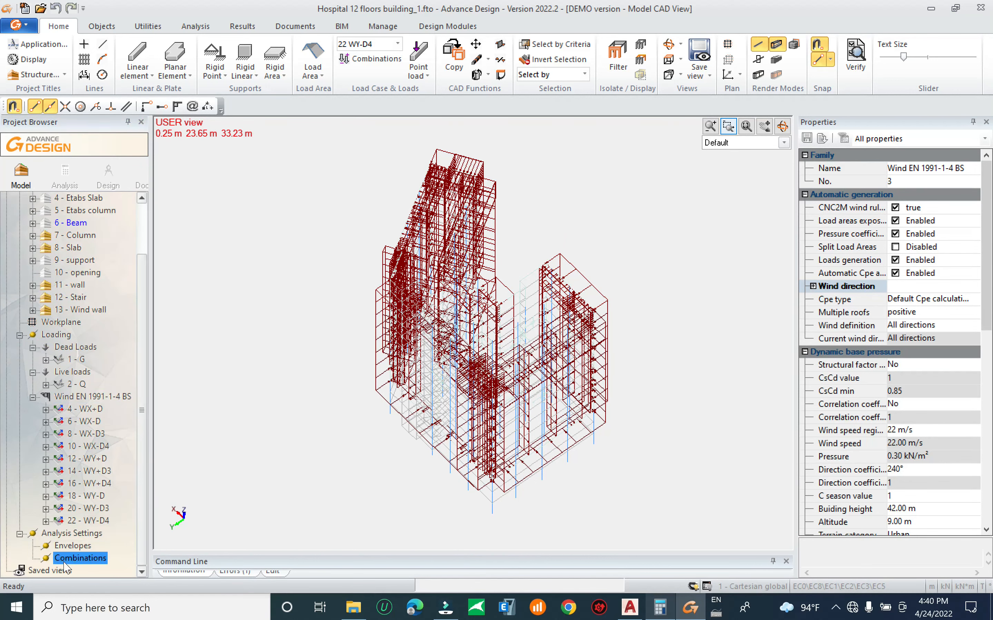
right_click(64, 559)
click(108, 536)
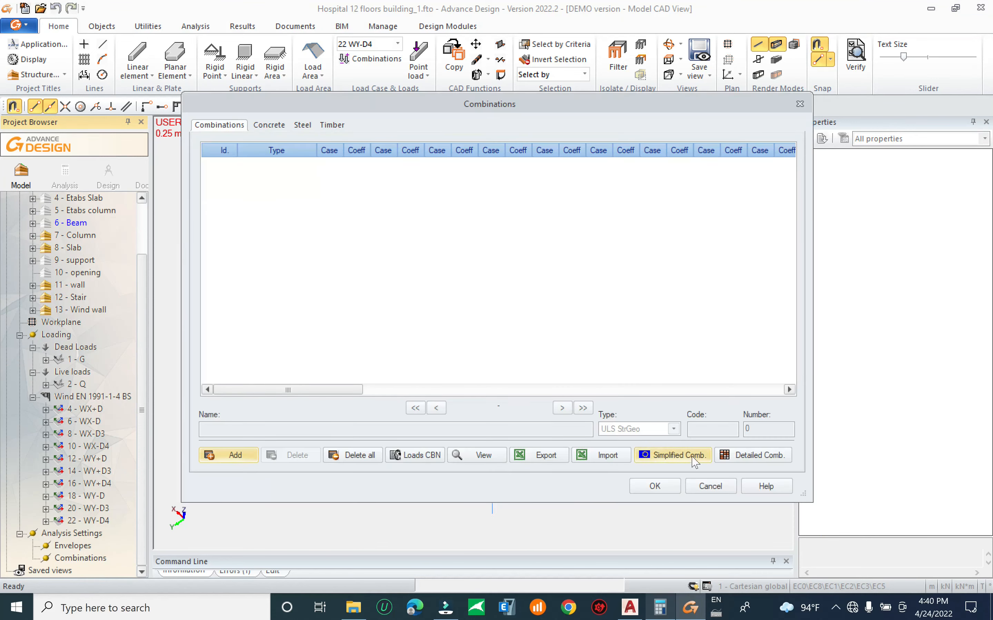
click(694, 458)
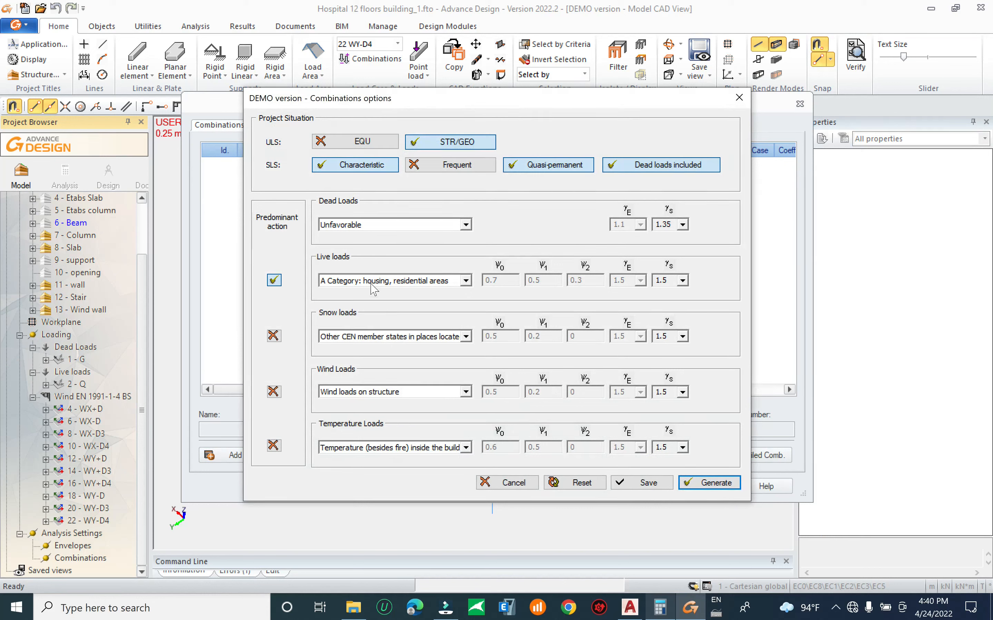
click(707, 483)
click(509, 325)
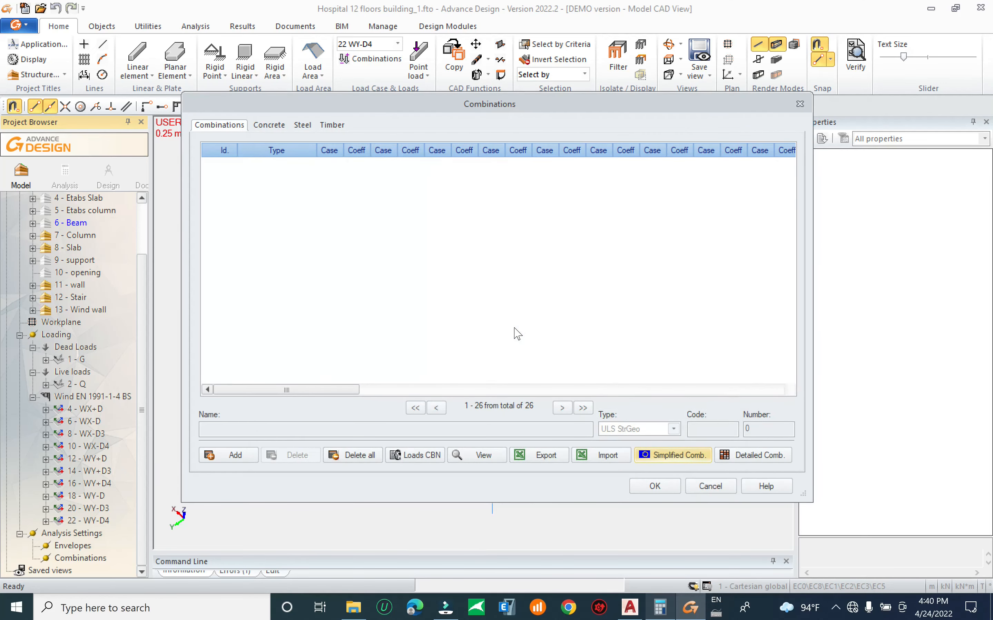
Review the generated concrete combinations and accept the combination list
click(268, 125)
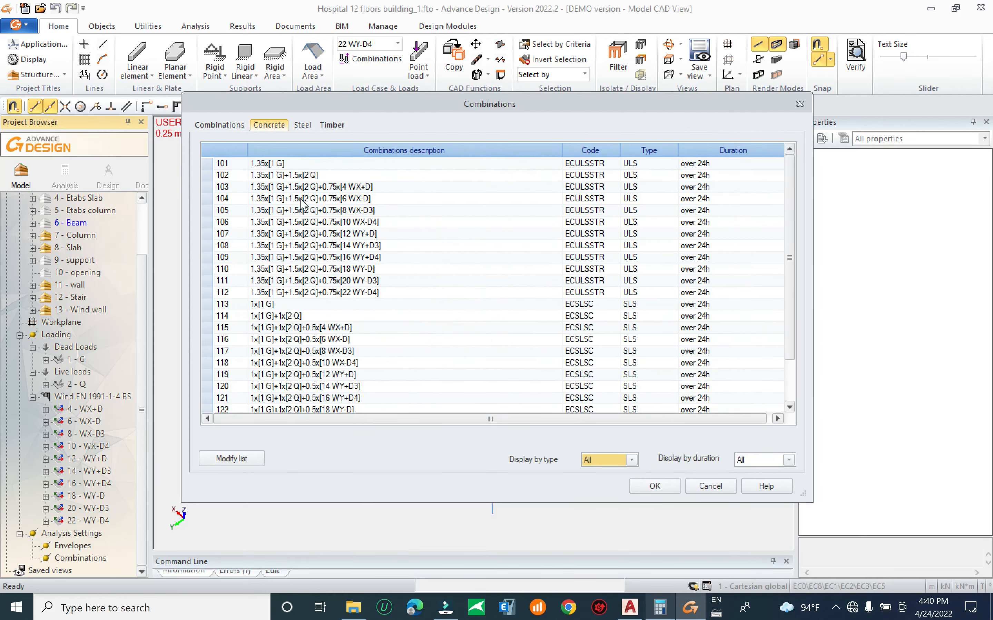
scroll(794, 253, down, 2)
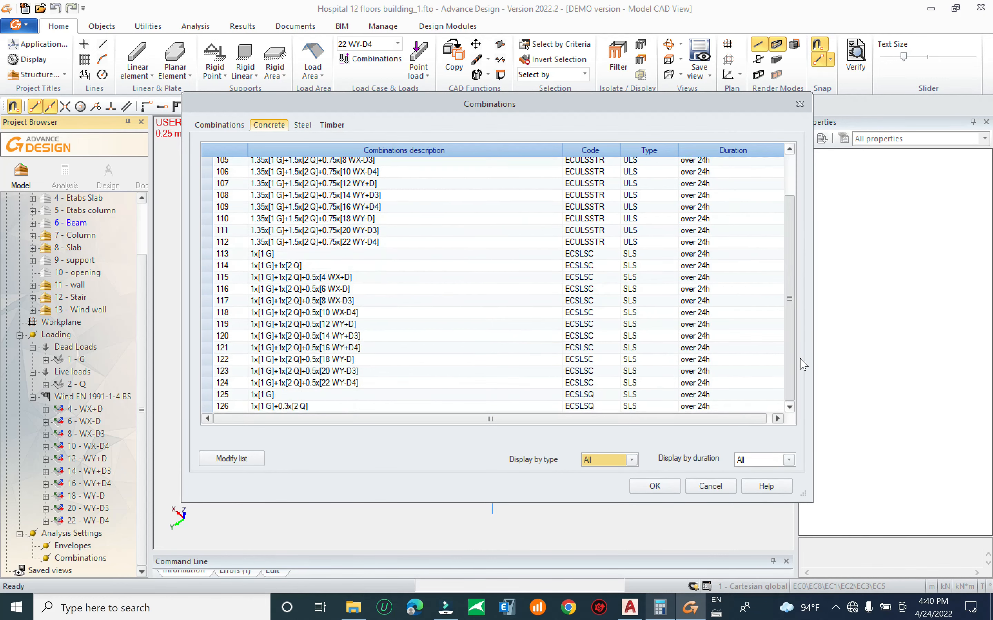
scroll(804, 369, up, 2)
click(654, 487)
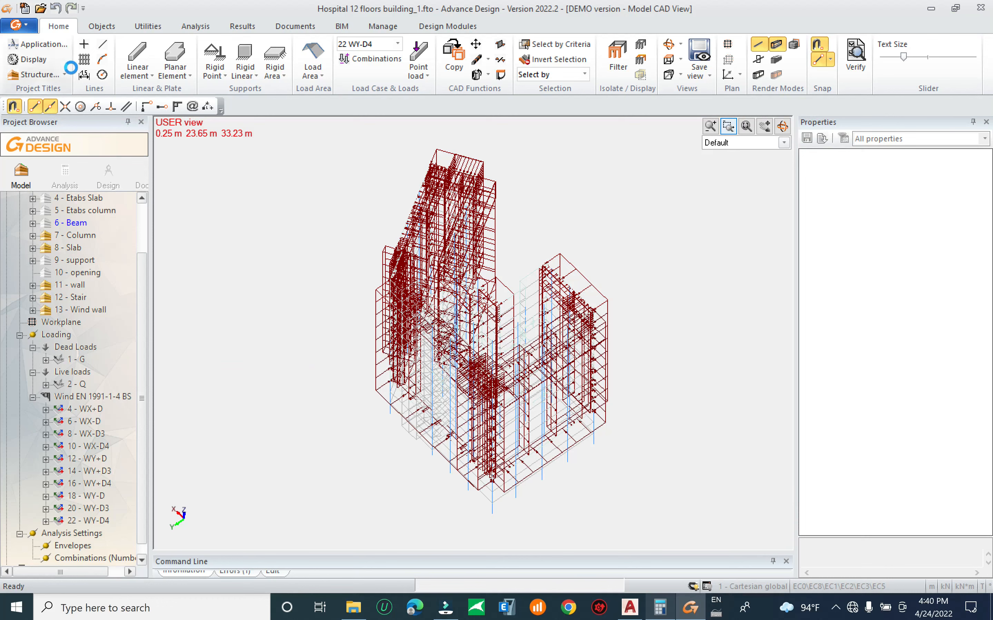
Save the project as Hospital 12 floors building_2.fto in the Projects folder
click(29, 33)
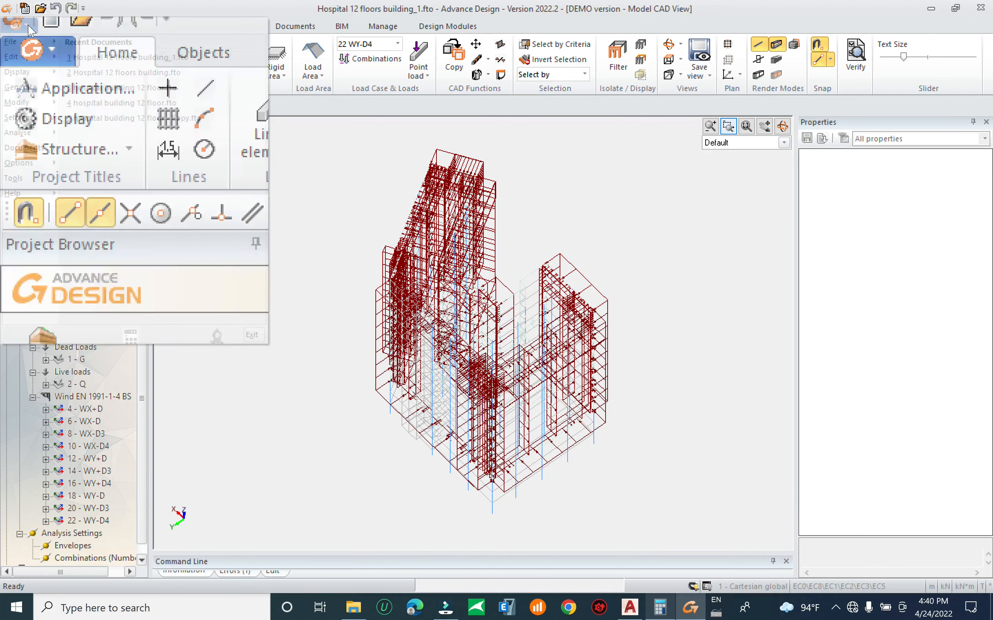
mouse_move(24, 41)
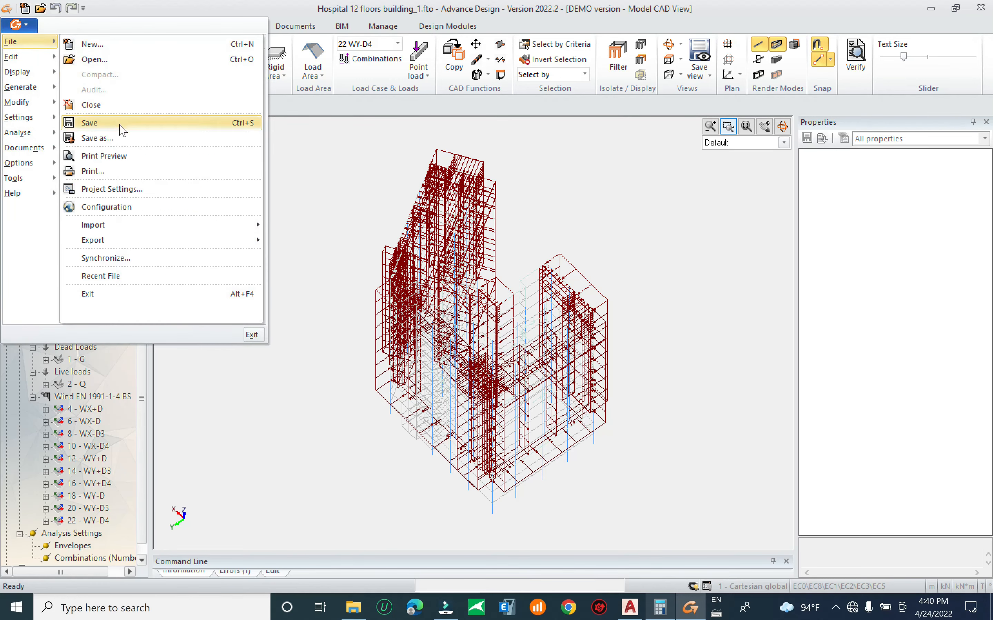
click(95, 123)
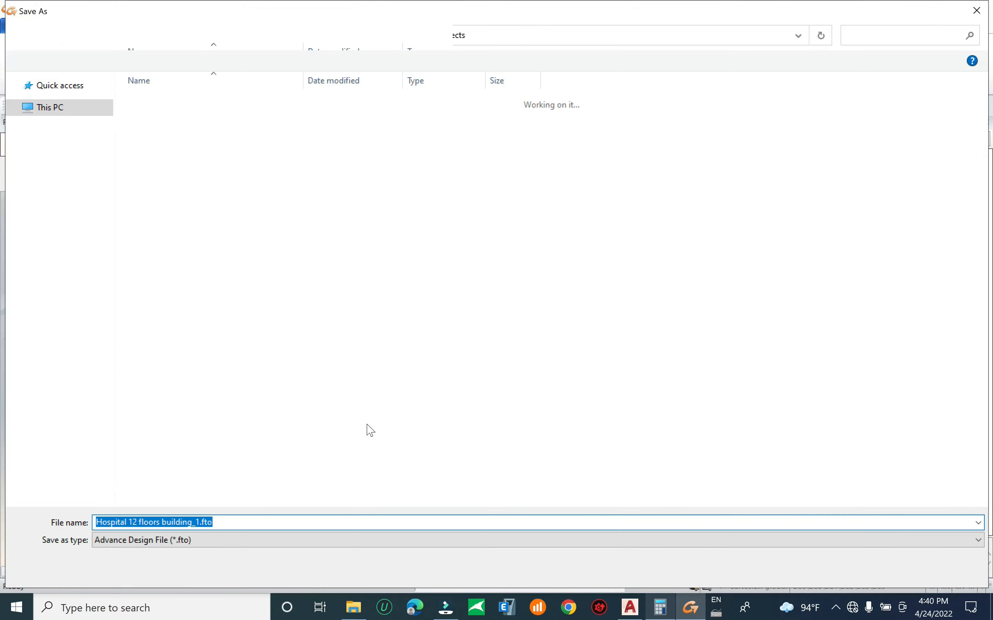
click(200, 523)
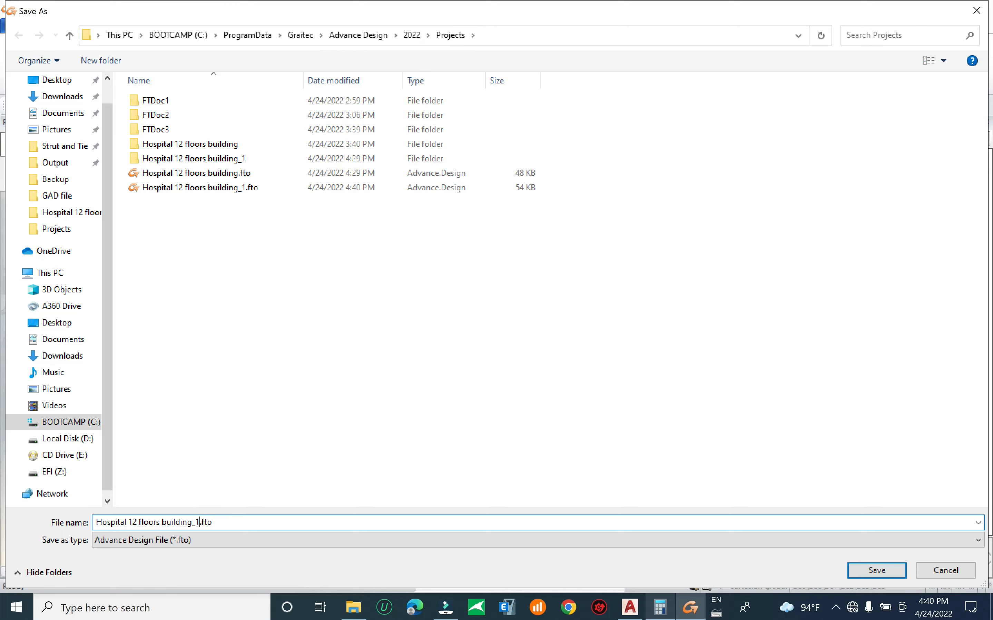
key(BackSpace)
key(Return)
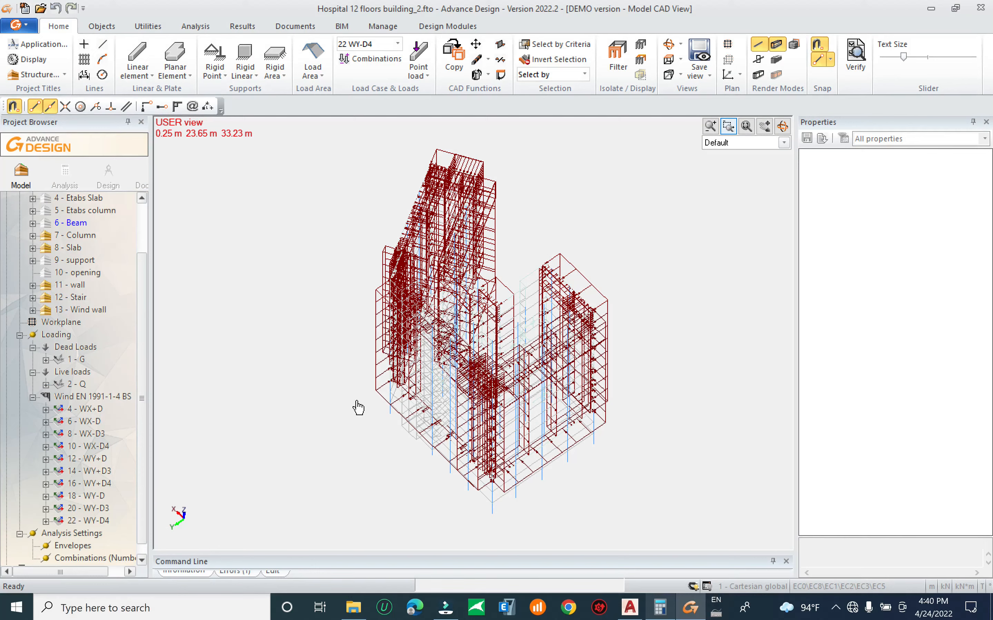
Hide the loads of all cases under Loading so only the structure is shown
middle_drag(671, 432, 266, 421)
click(51, 334)
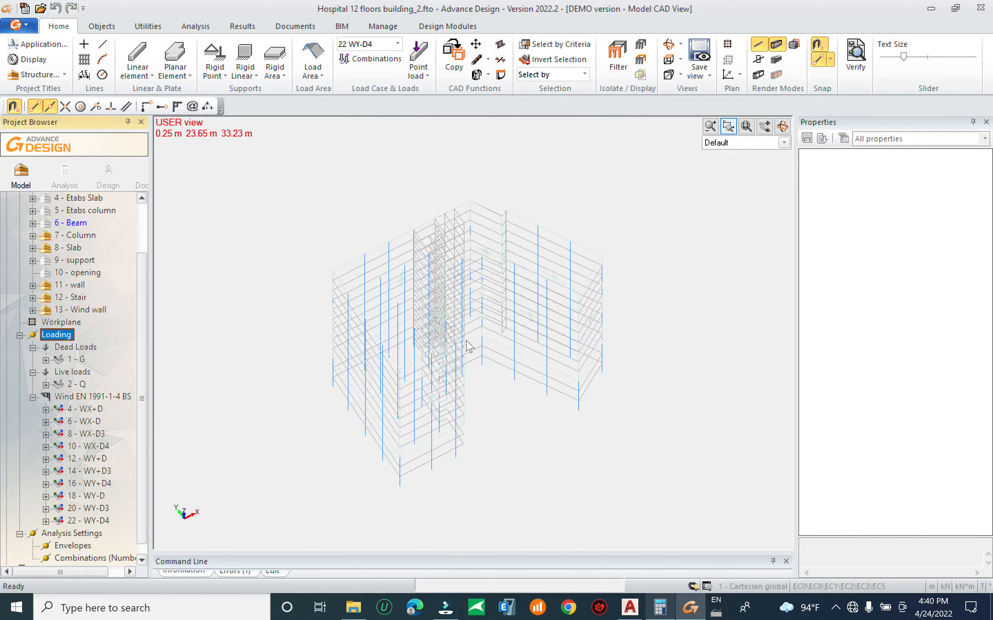
middle_drag(538, 406, 530, 380)
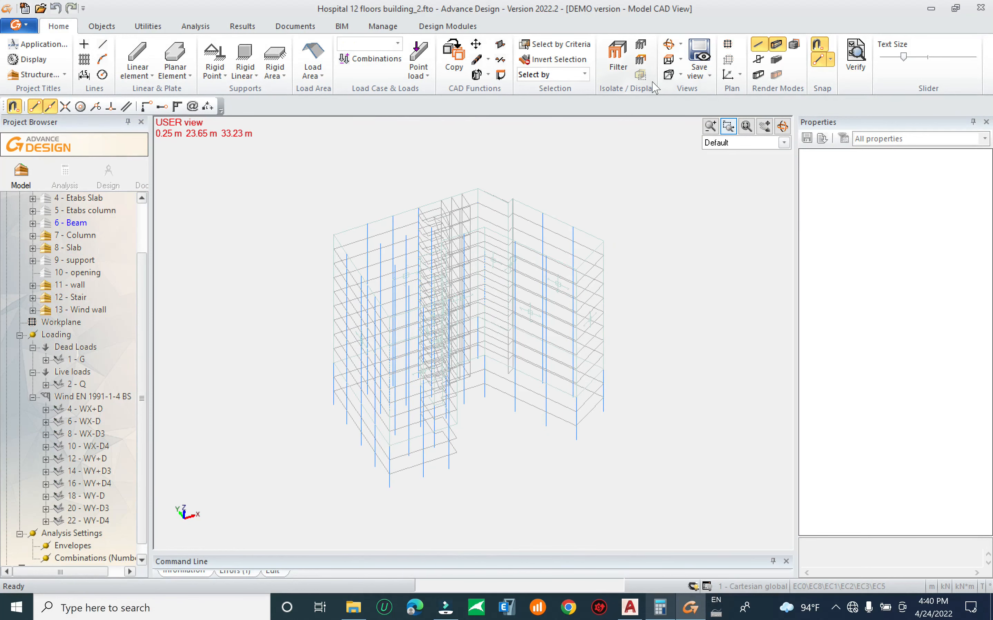
Render the building's linear and planar elements as filled solids with their real cross-sections and thicknesses
click(759, 60)
click(759, 76)
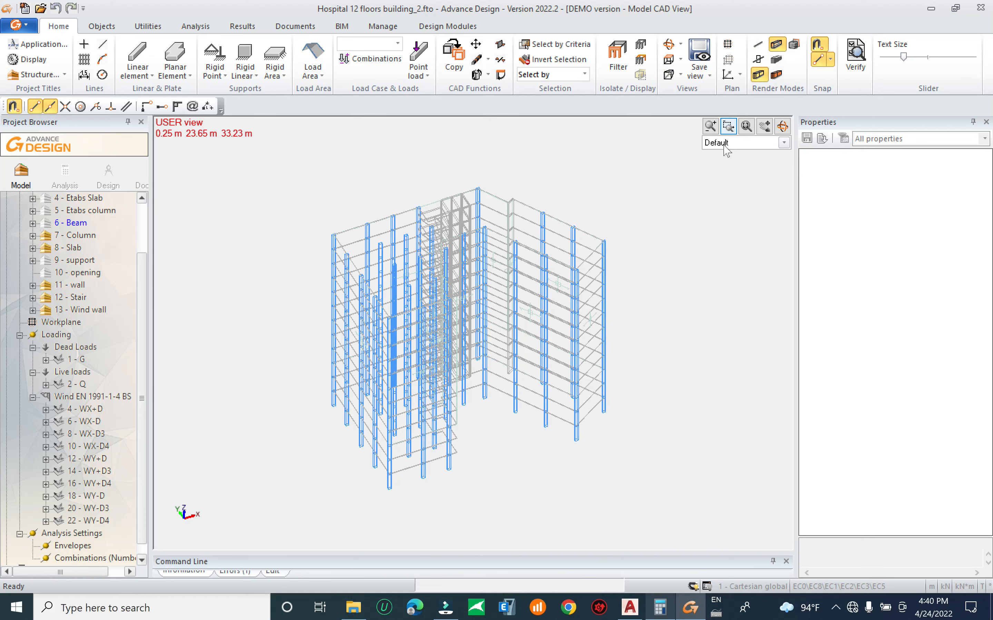
click(776, 74)
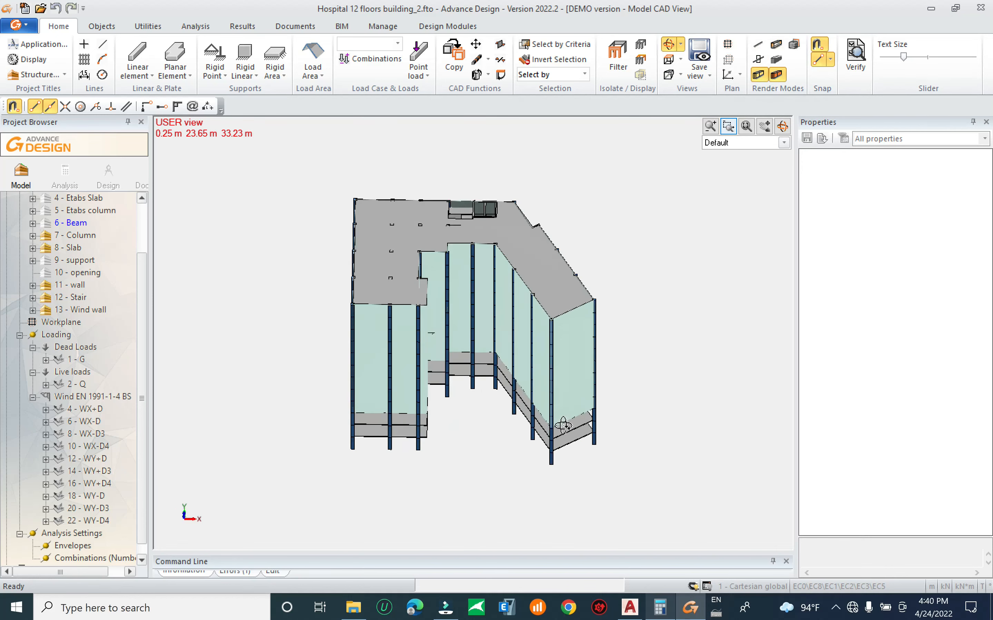
Hide the 13 - Wind wall system so the bare floors and columns can be seen
right_click(85, 310)
click(112, 327)
middle_drag(578, 394, 593, 380)
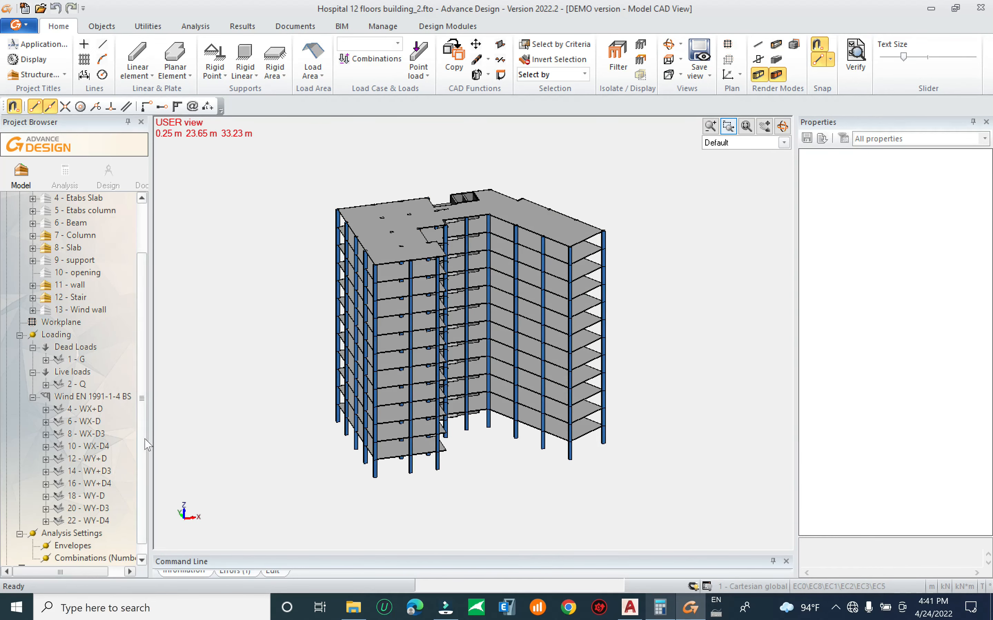
Add a non linear static analysis under Analysis Settings in the project tree
click(141, 560)
drag(229, 411, 187, 474)
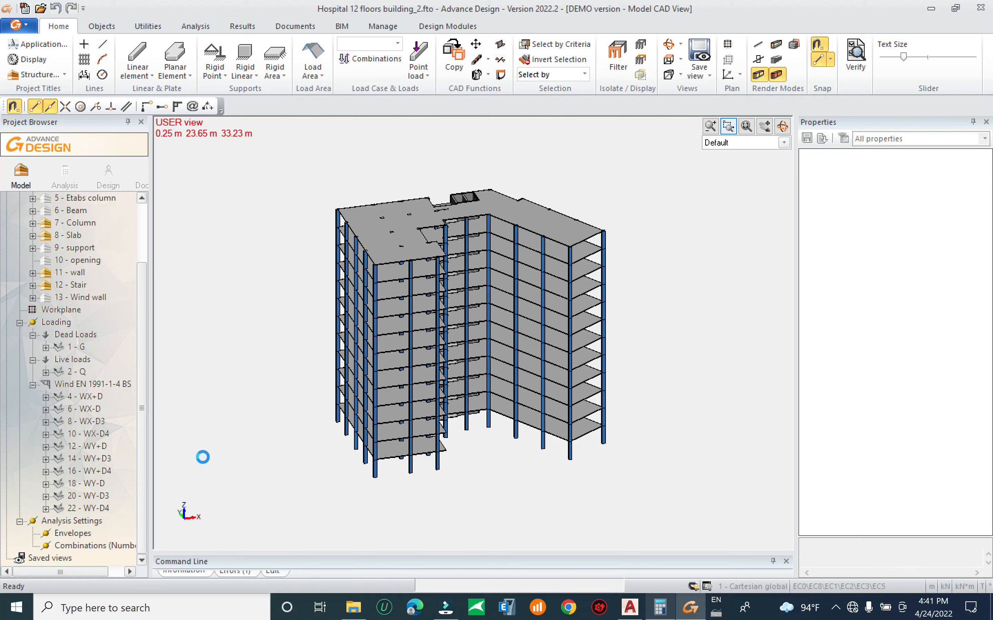
drag(242, 348, 200, 413)
click(50, 524)
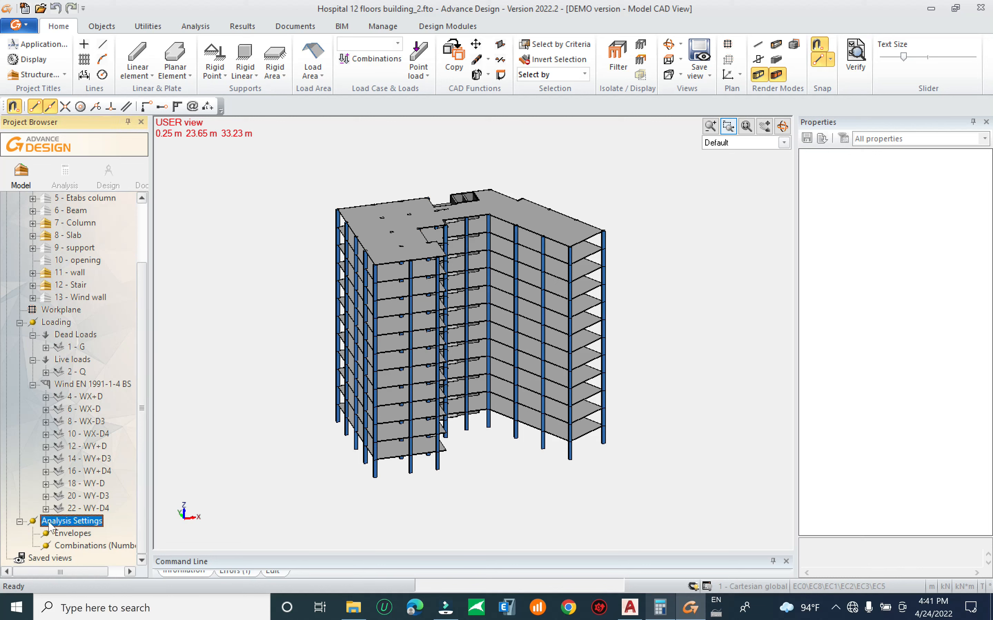
right_click(60, 525)
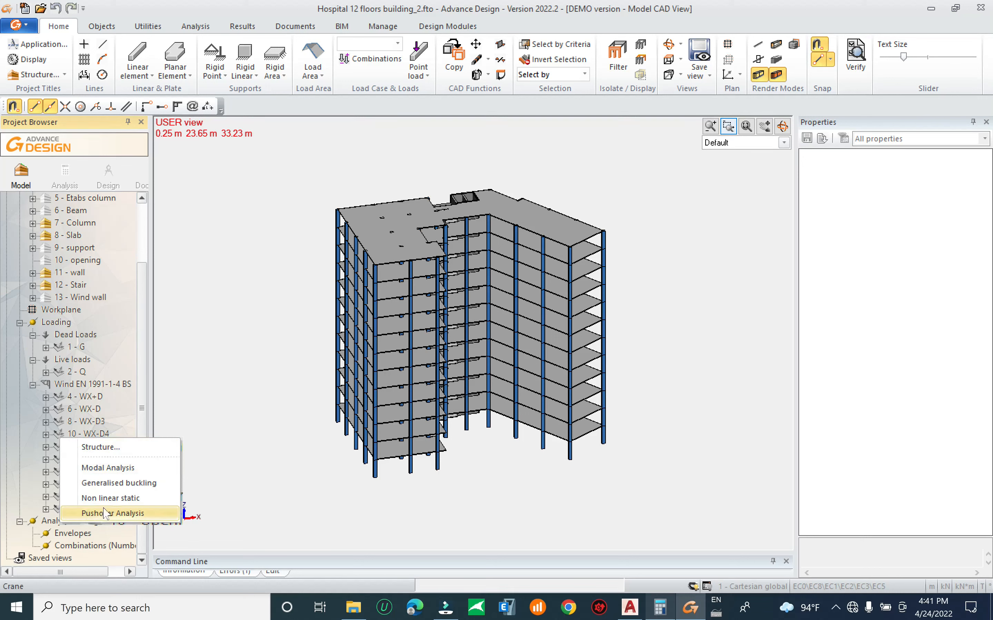
click(142, 503)
scroll(144, 506, down, 1)
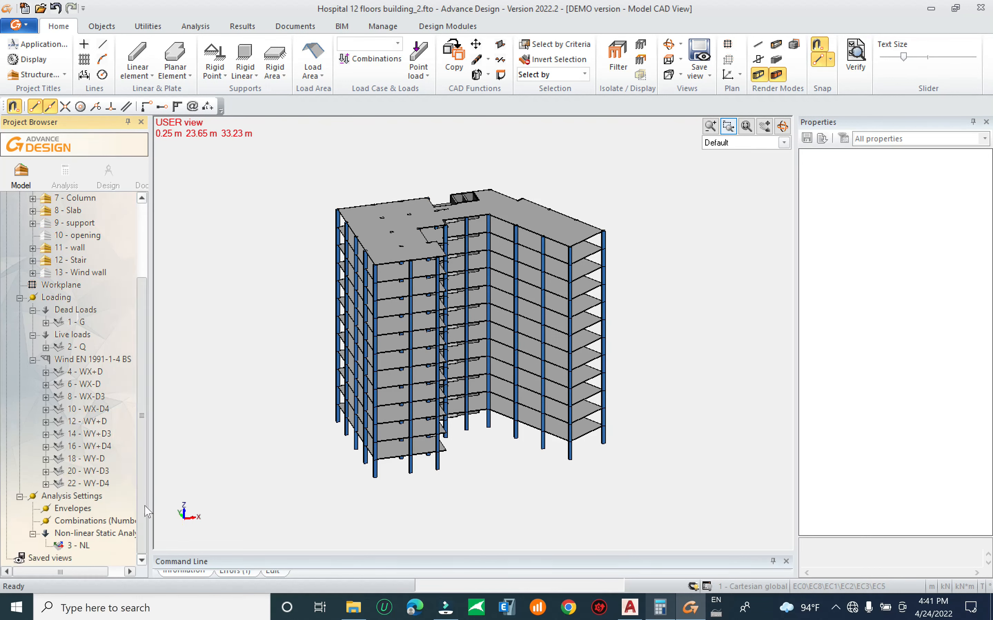
Open the analysis options of the non-linear static load case 3 - NL
click(87, 533)
click(74, 545)
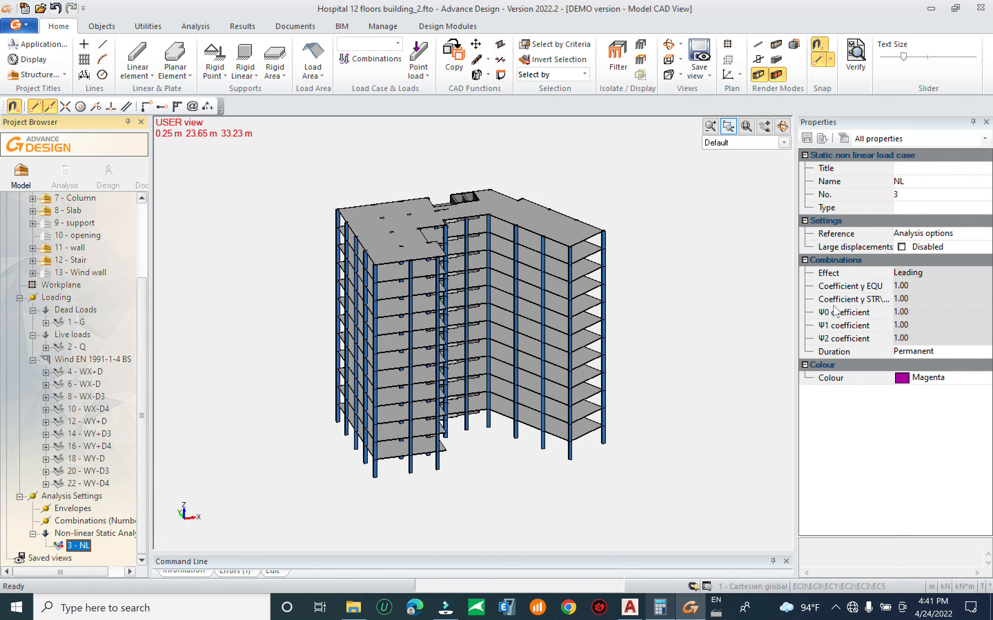
click(928, 183)
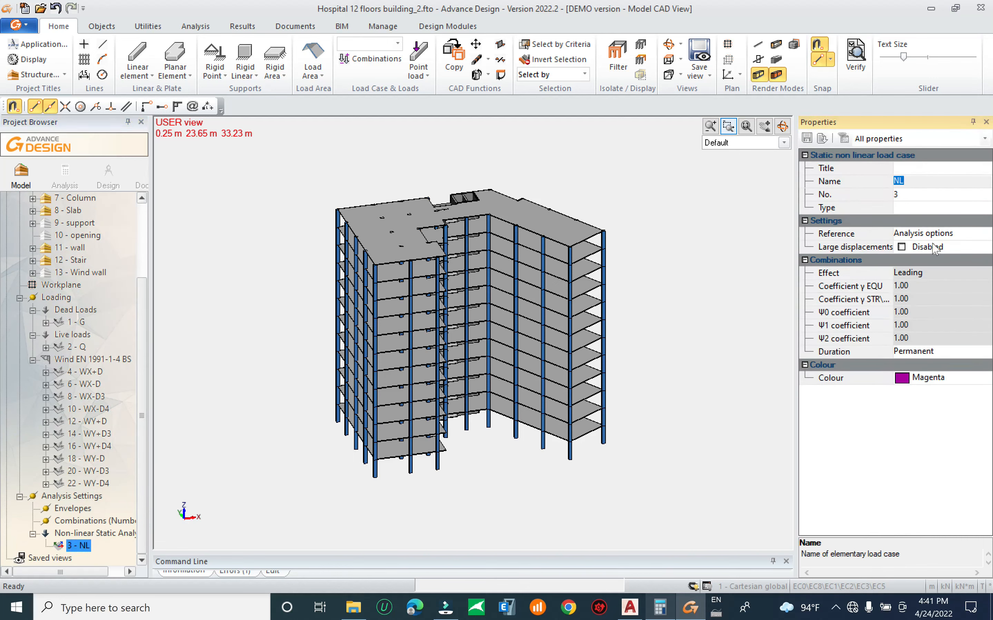
click(947, 234)
click(900, 235)
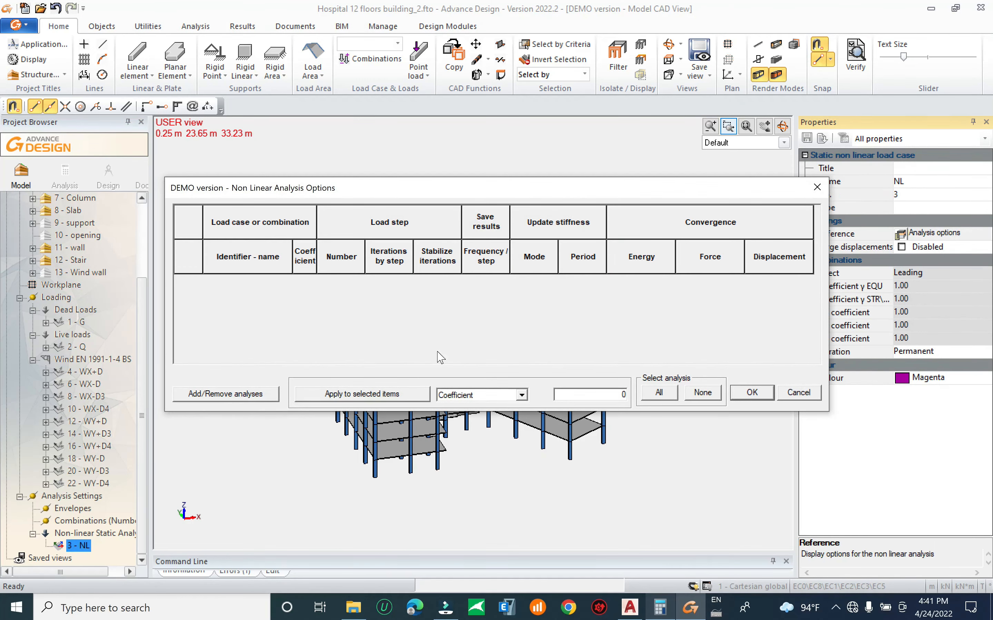
Examine which static analyses can be assigned to the non-linear load case 3 - NL, without adding any
click(375, 398)
click(255, 395)
mouse_move(453, 249)
mouse_down()
mouse_move(440, 308)
mouse_move(451, 241)
mouse_up()
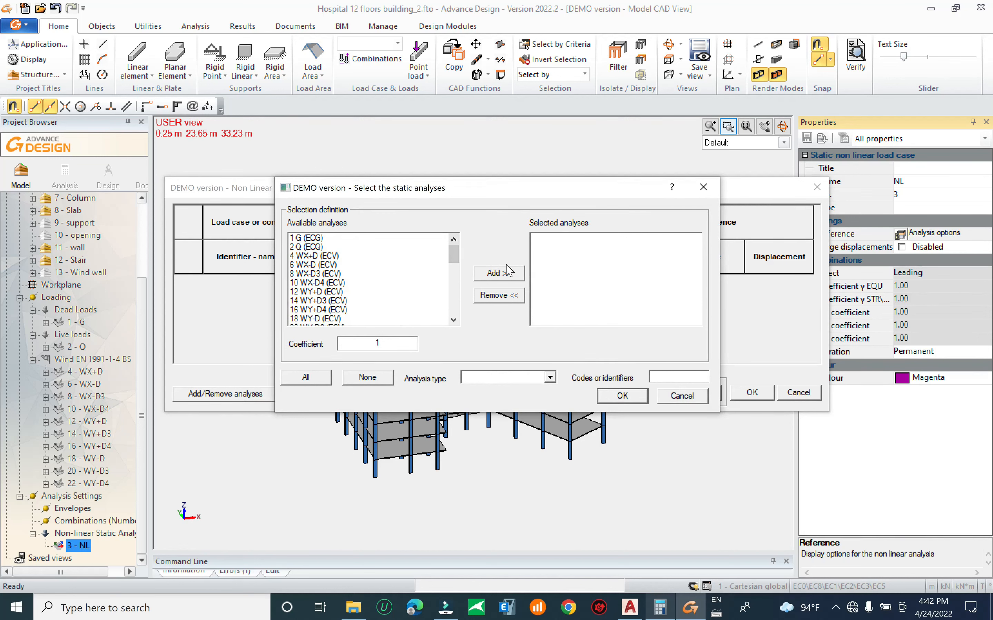
click(360, 273)
click(369, 283)
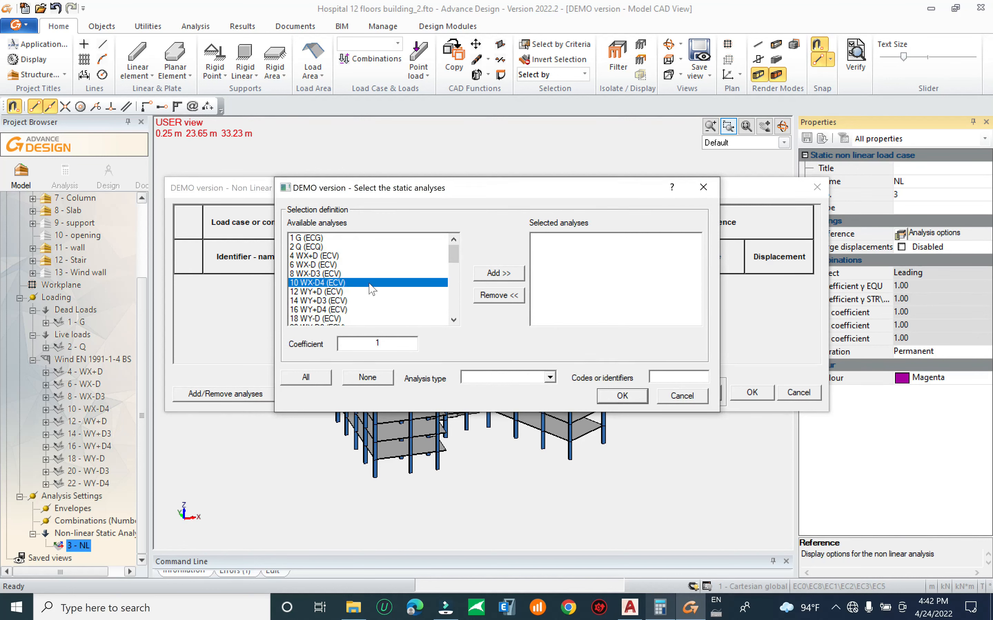
click(376, 256)
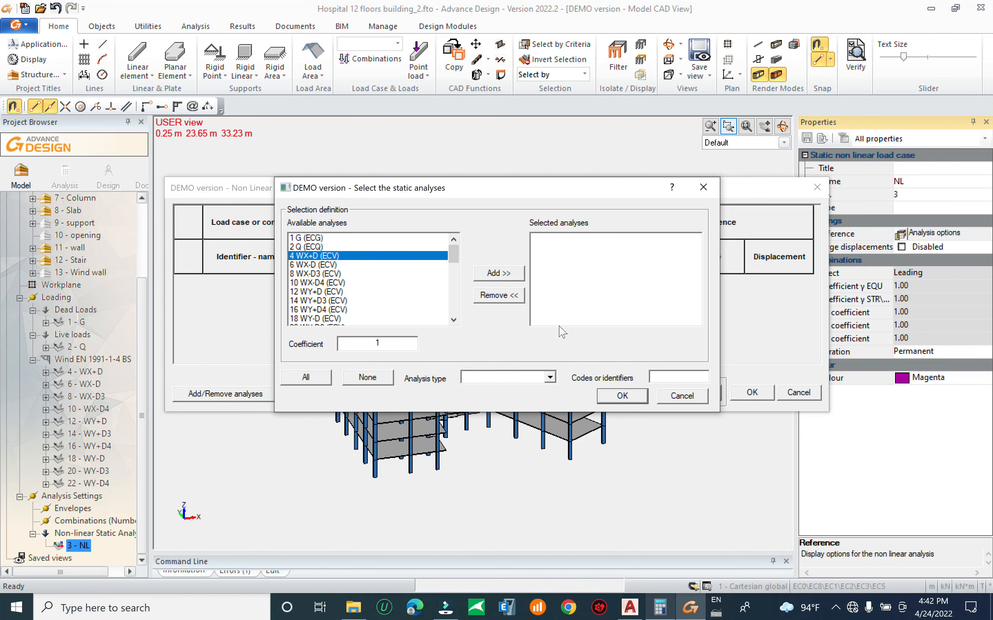
click(716, 192)
click(817, 189)
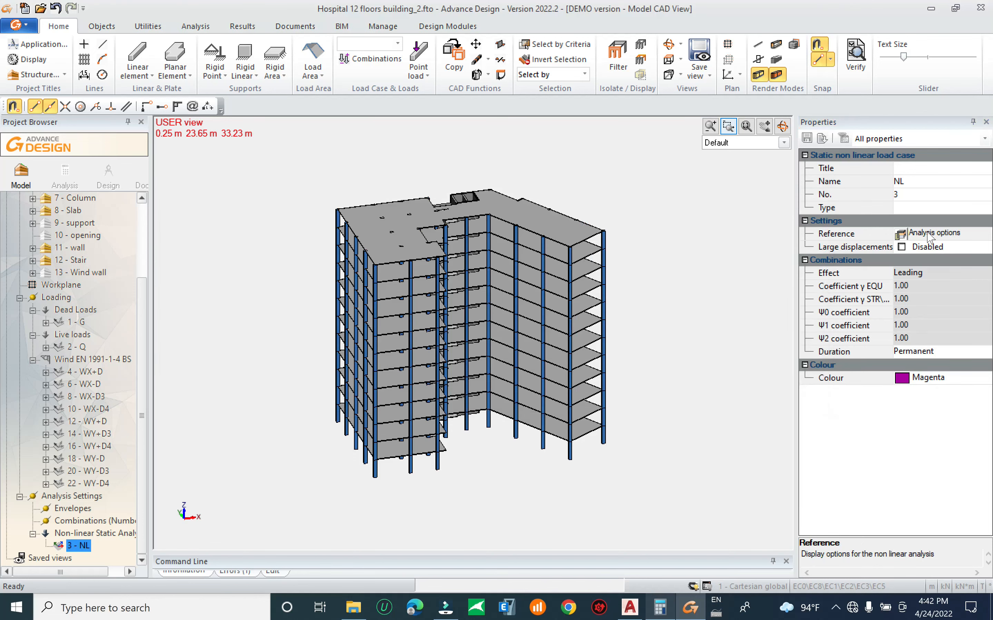
Try the large displacements option for the non-linear static load case 3 - NL
click(901, 247)
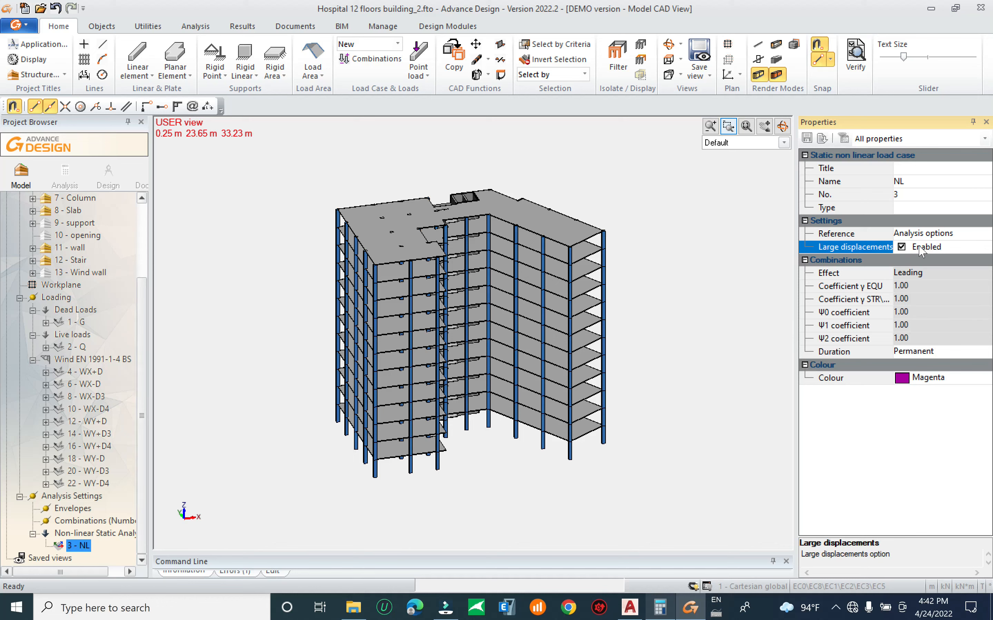
click(87, 534)
click(77, 547)
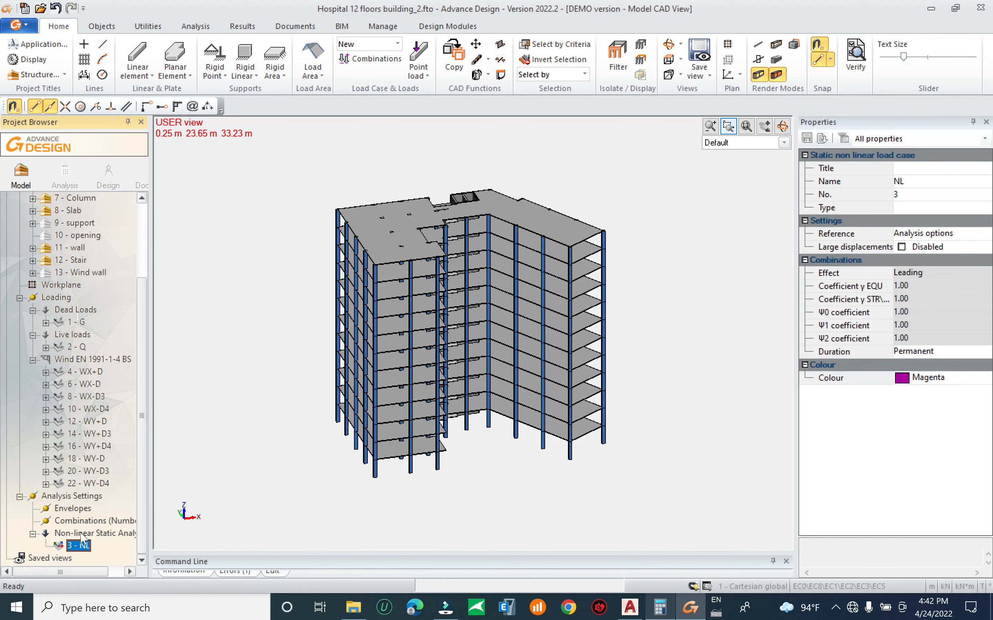
Add a modal analysis under Analysis Settings and show the properties of its Modes load case
right_click(73, 496)
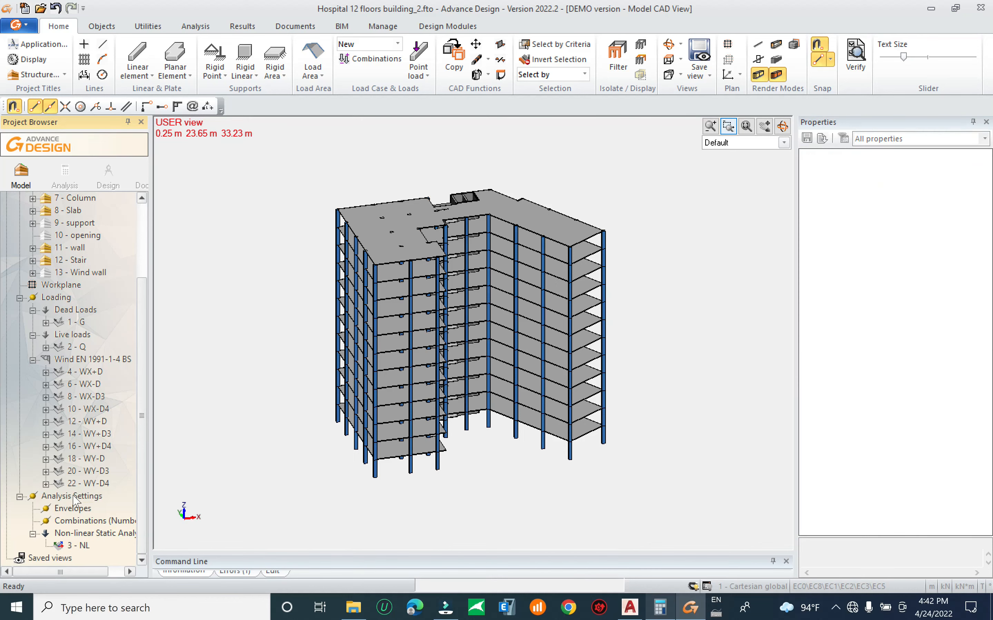
click(107, 528)
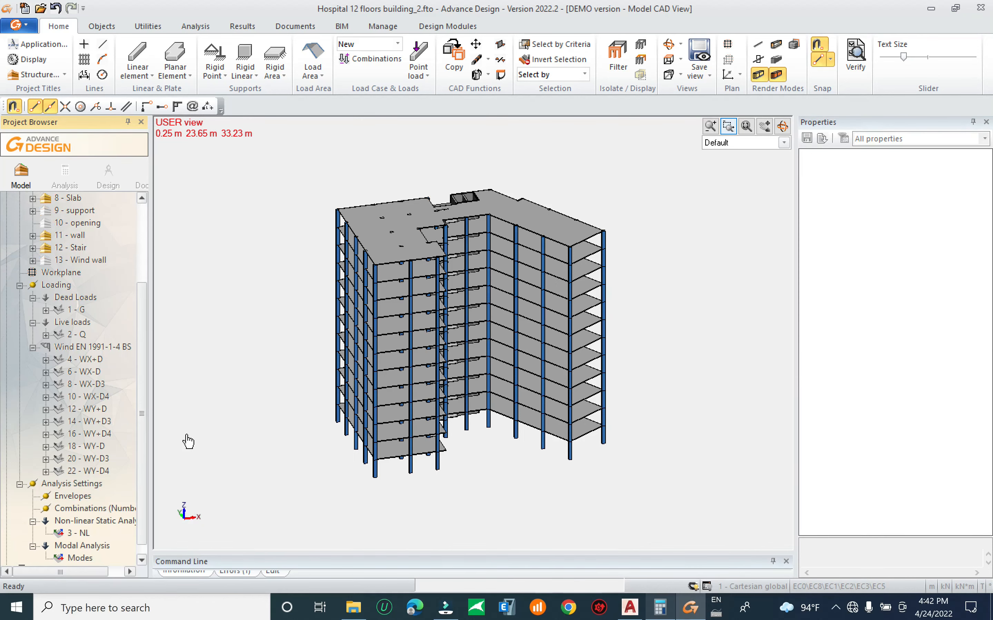
click(82, 558)
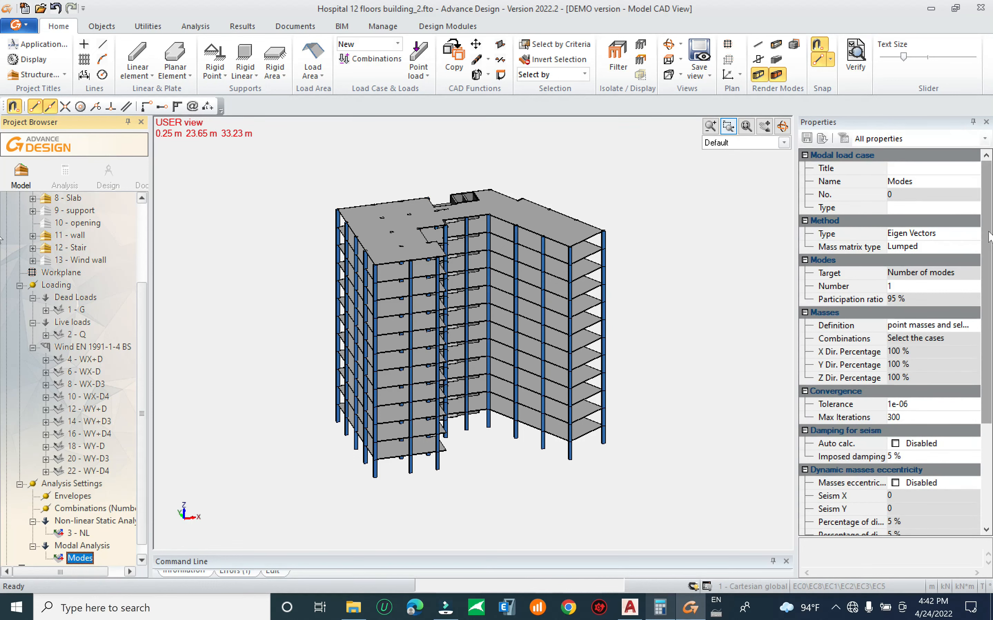
Raise the modal analysis's number of modes and review its mass, convergence, damping and combination settings
scroll(954, 232, down, 3)
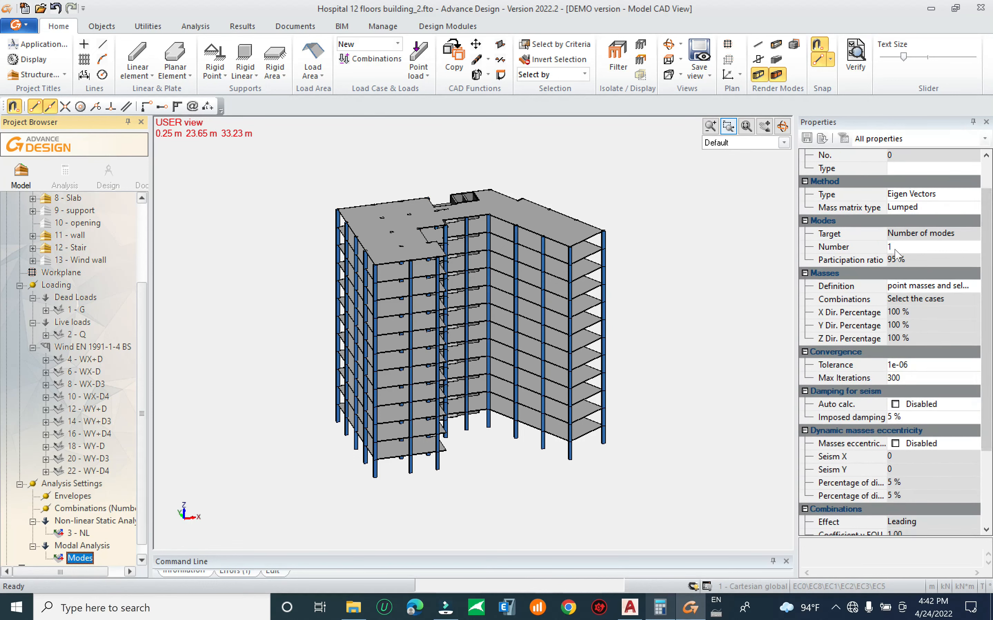
click(934, 246)
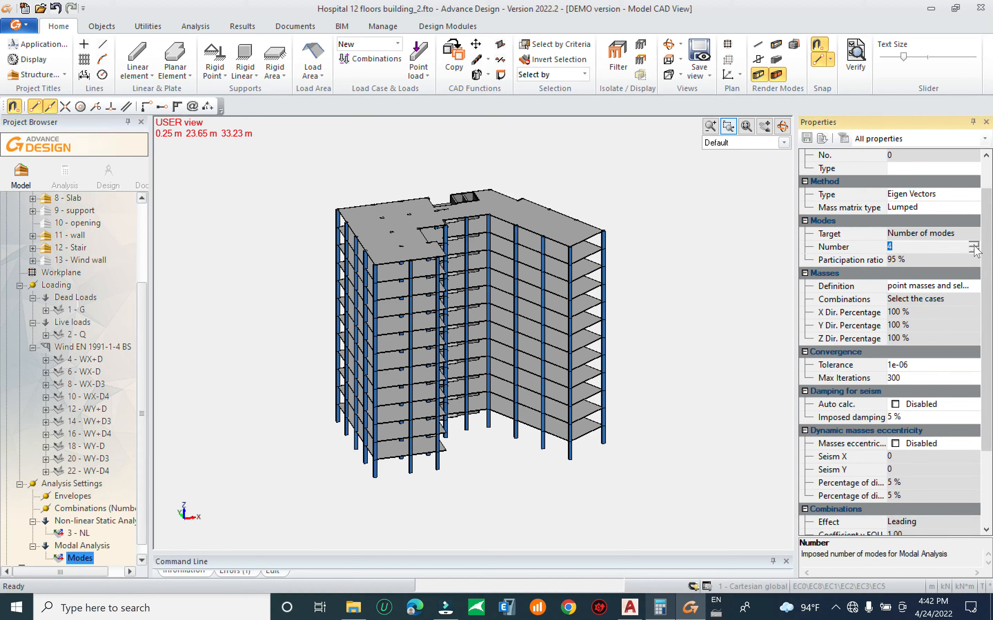
click(974, 250)
click(974, 250)
scroll(978, 384, down, 3)
mouse_move(990, 330)
mouse_down()
mouse_move(992, 231)
mouse_move(990, 330)
mouse_up()
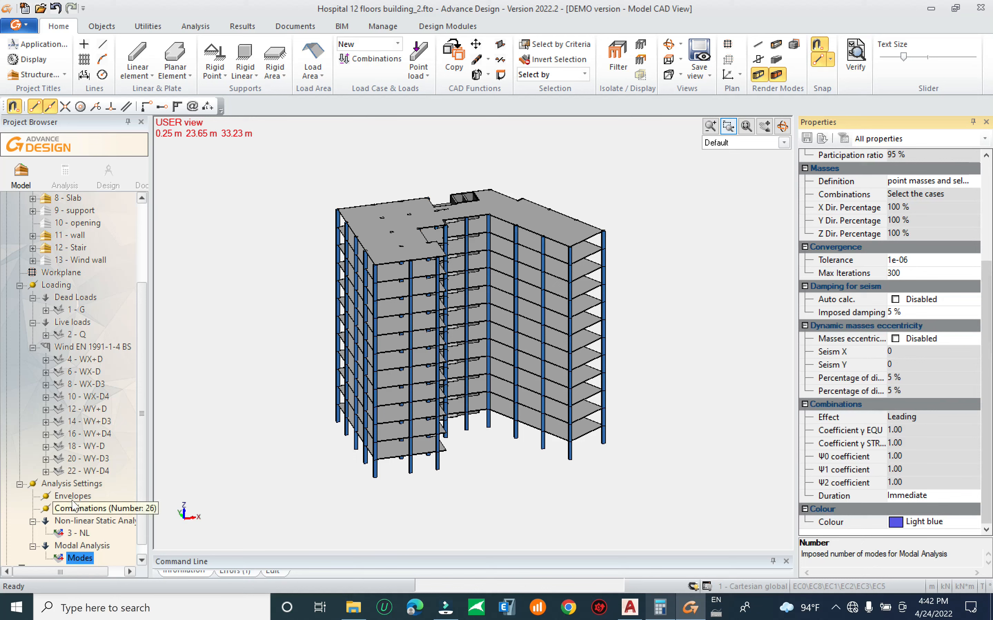
right_click(72, 485)
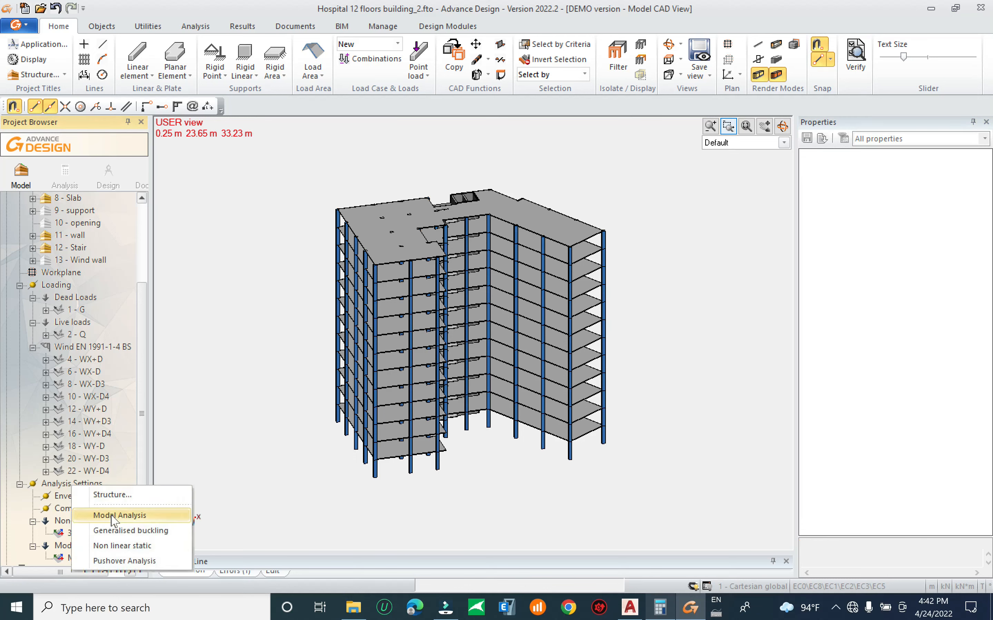
click(180, 532)
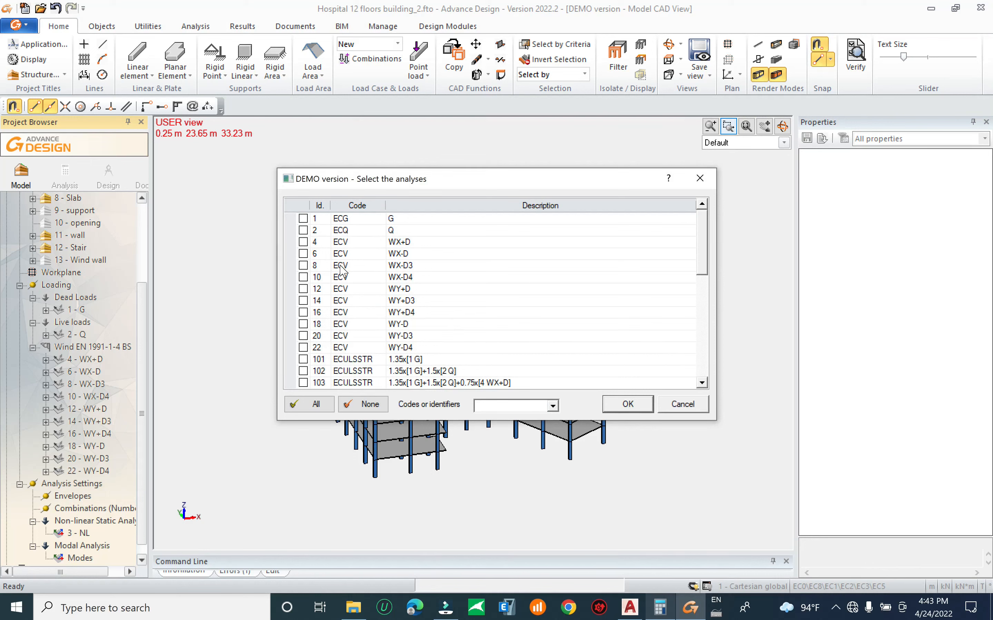
drag(703, 228, 735, 229)
click(700, 178)
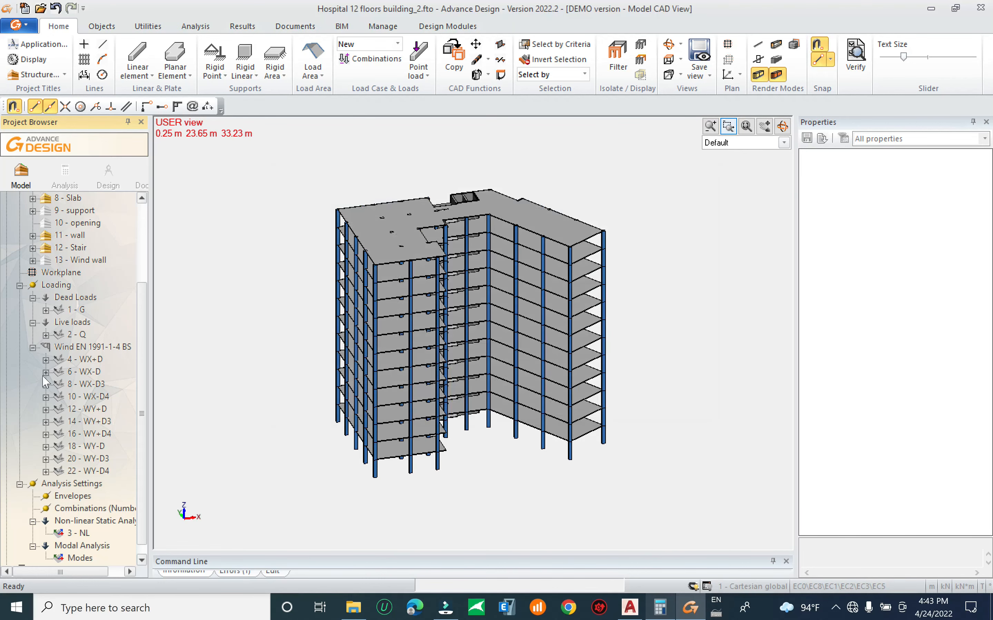
Delete the Modal Analysis family from Analysis Settings in the project tree
scroll(138, 428, down, 1)
right_click(72, 533)
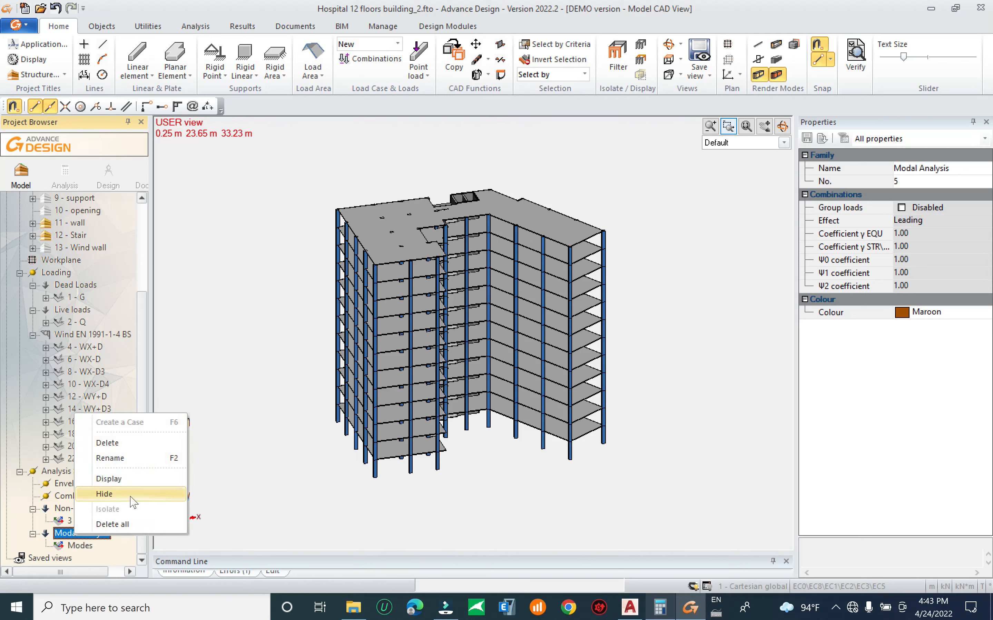
click(145, 444)
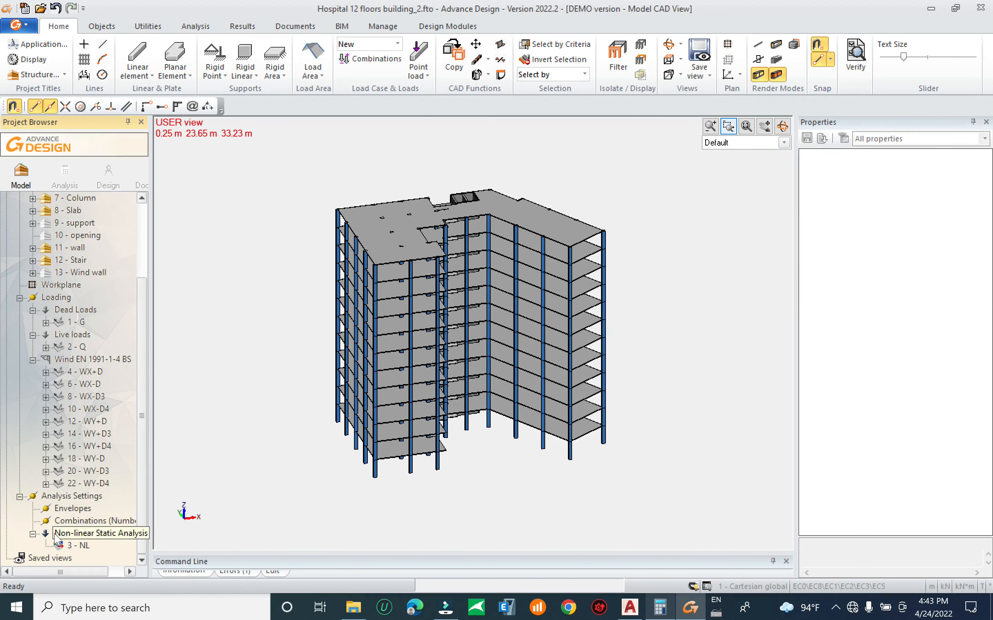
Delete the Non-linear Static Analysis family together with its load case 3 - NL from Analysis Settings
click(67, 535)
right_click(67, 534)
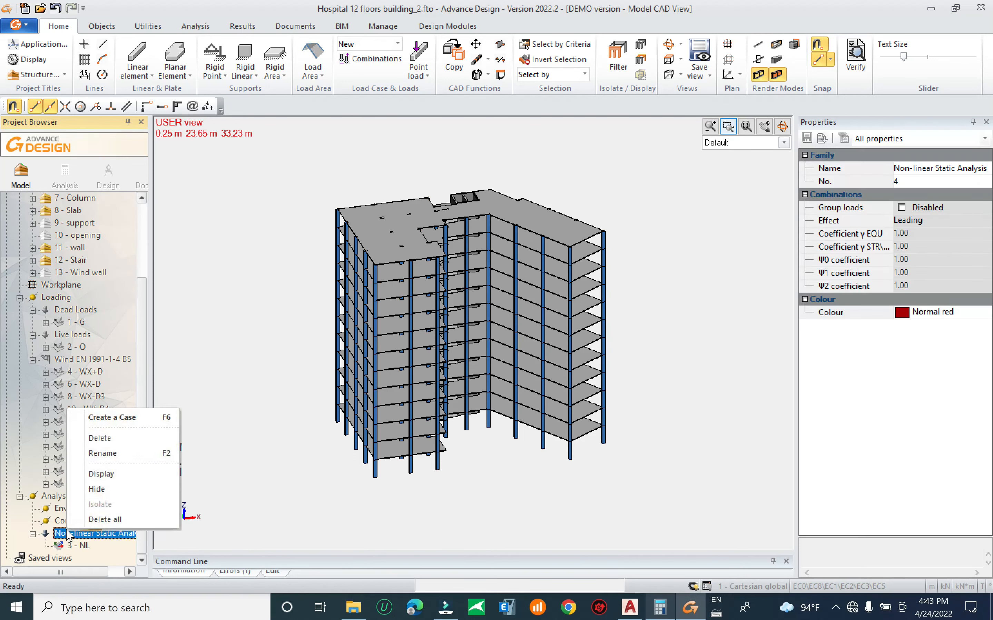
click(132, 438)
drag(144, 355, 133, 253)
scroll(133, 254, down, 2)
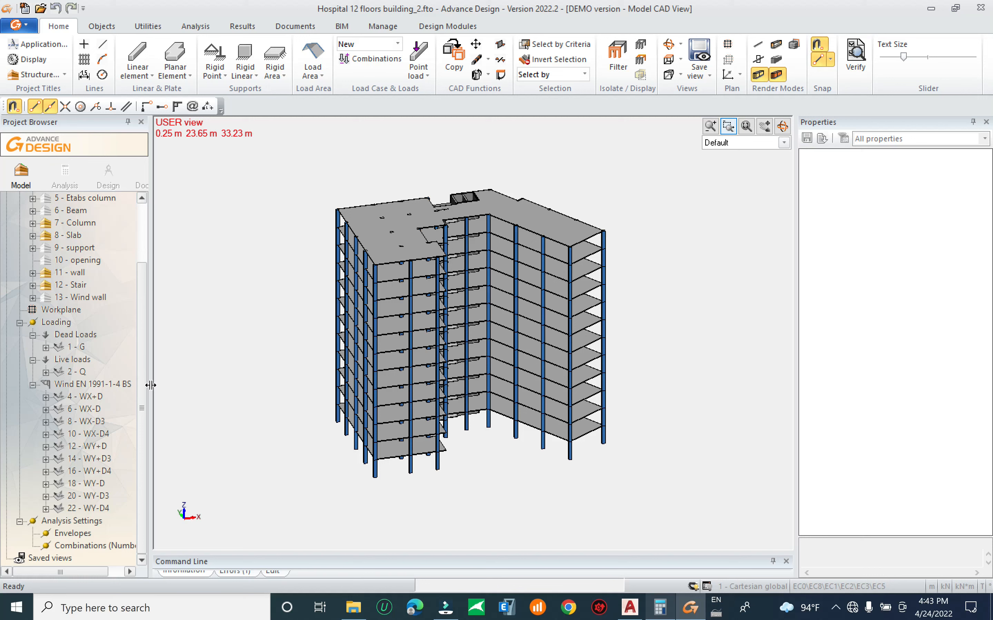
Create a new analysis model with only the Verify action and check the resulting information and error messages
click(73, 175)
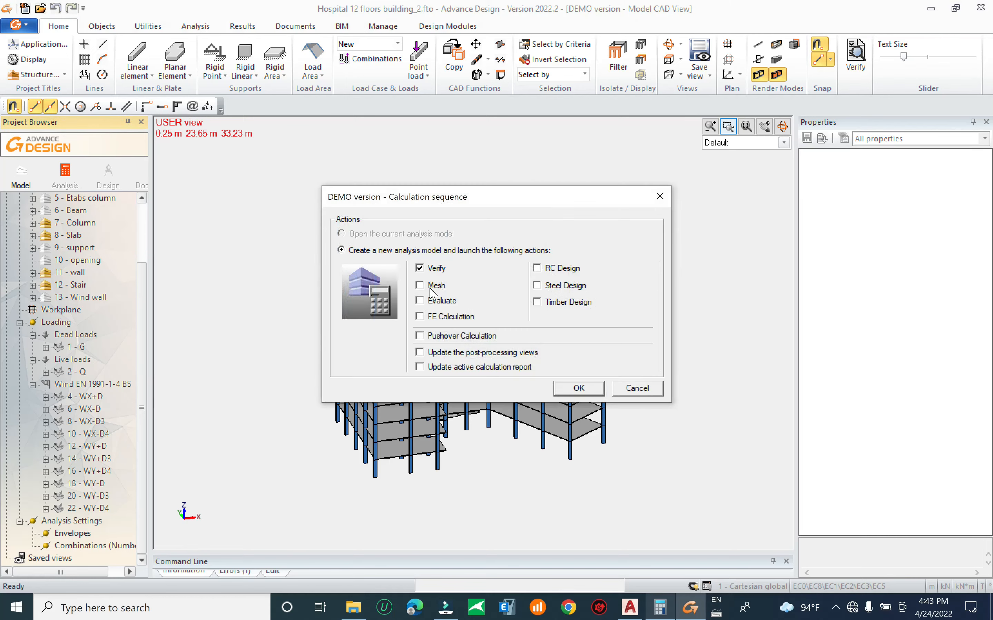
click(579, 390)
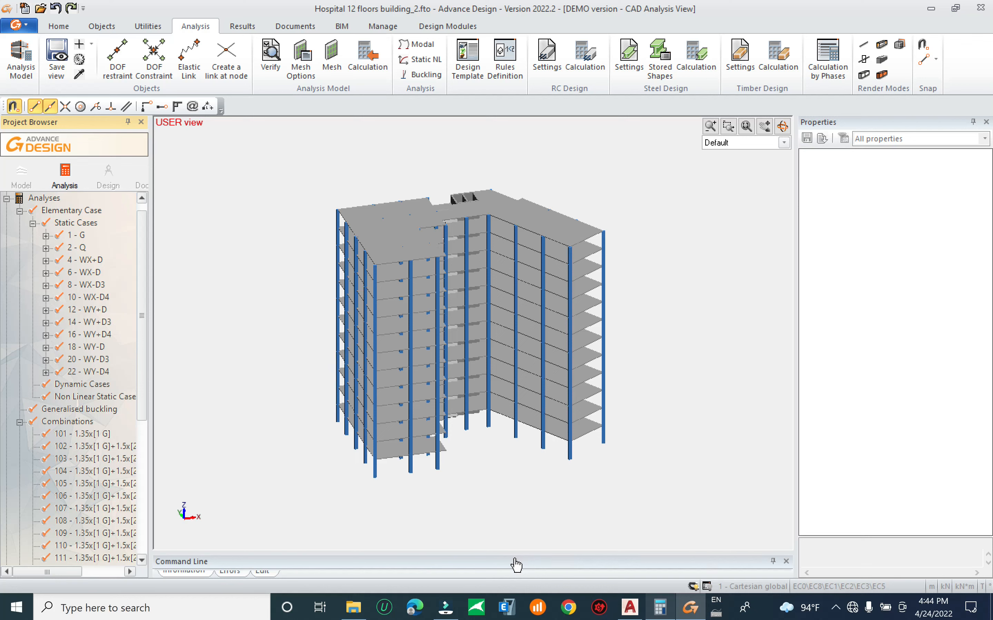
drag(491, 520, 484, 436)
click(233, 570)
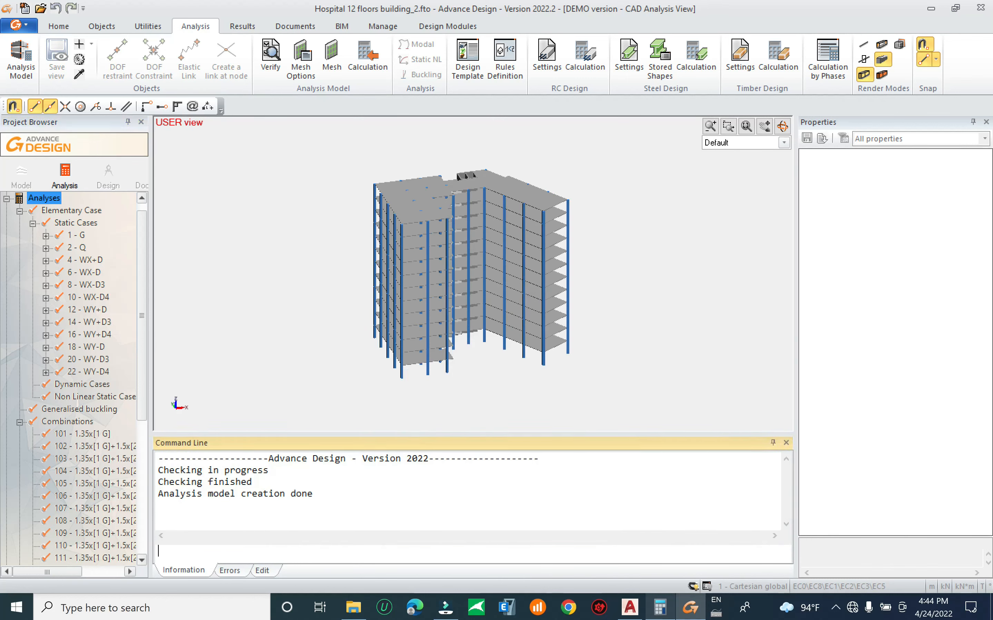
click(228, 571)
click(195, 571)
click(258, 569)
drag(306, 435, 293, 551)
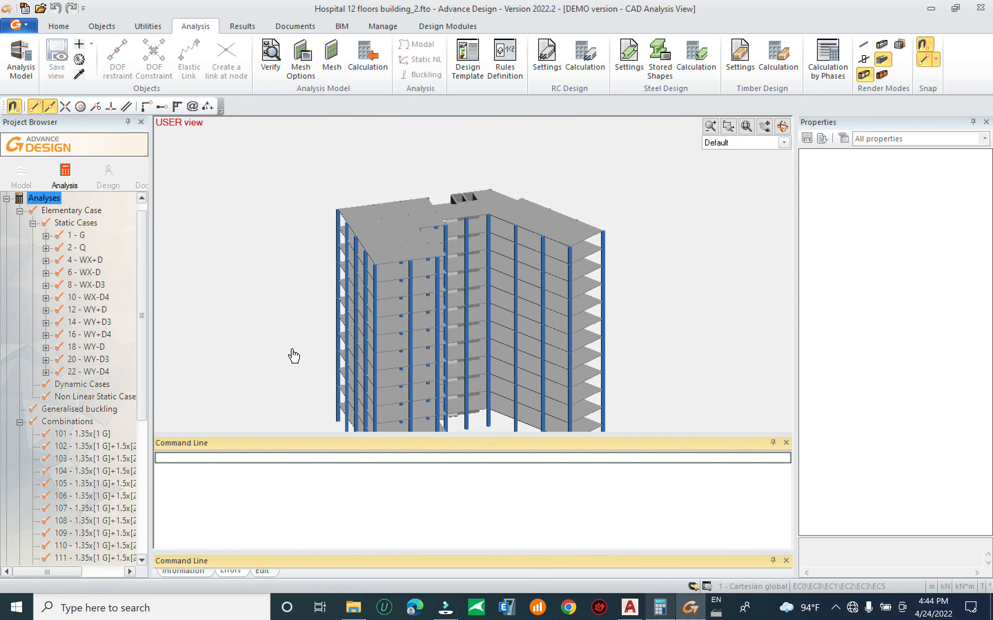
middle_drag(291, 350, 297, 343)
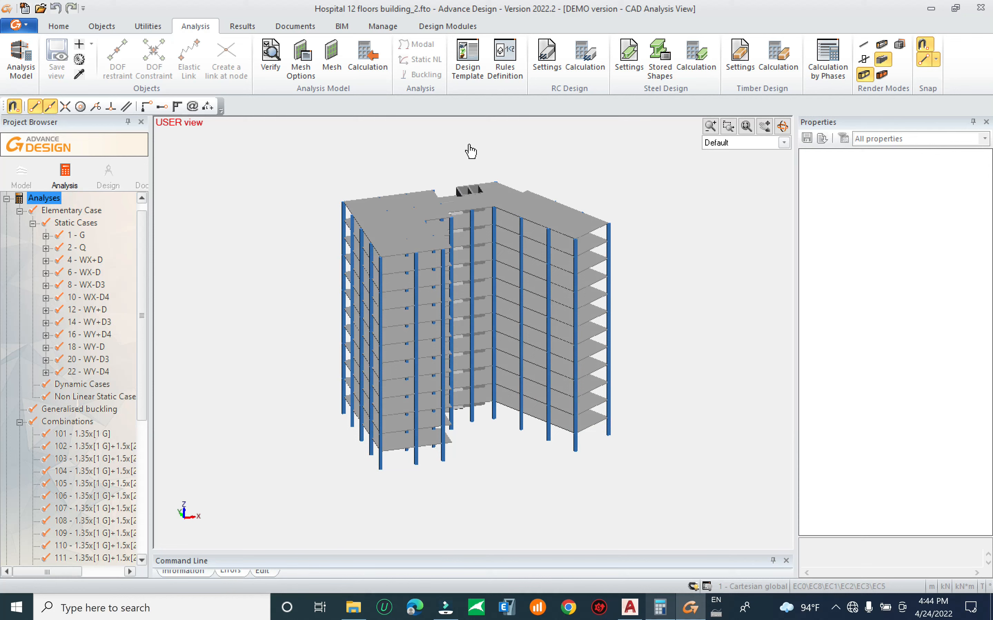
Return to the building model, show it from the top and render the columns as filled profiles
click(21, 174)
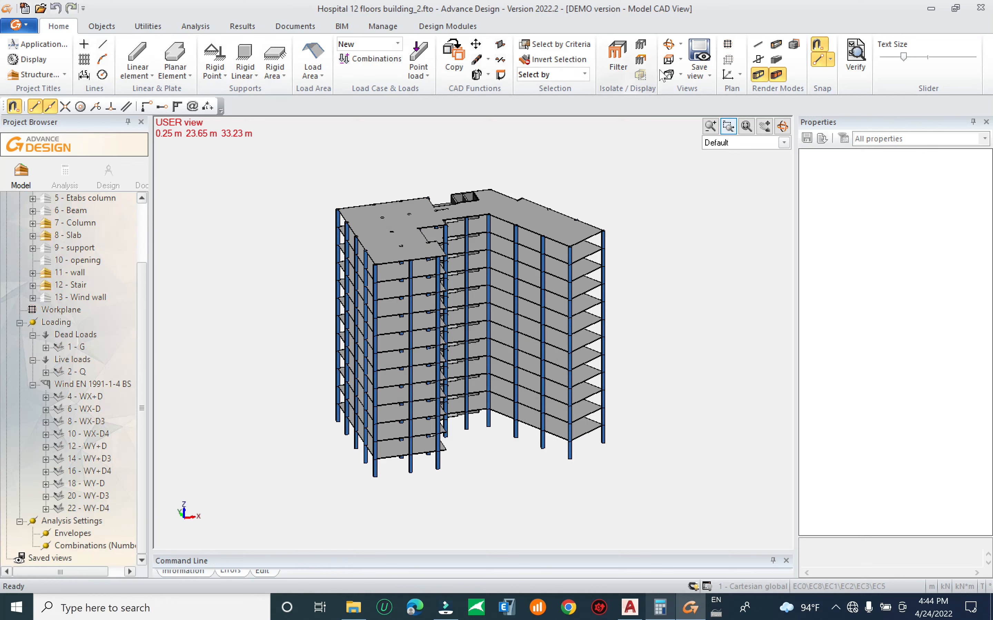
click(669, 59)
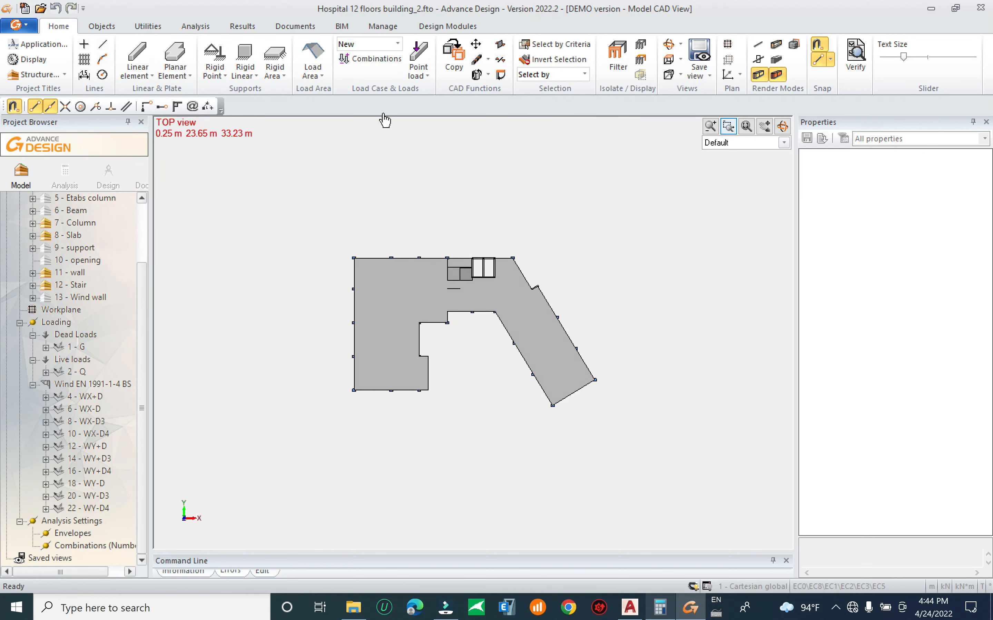
click(756, 44)
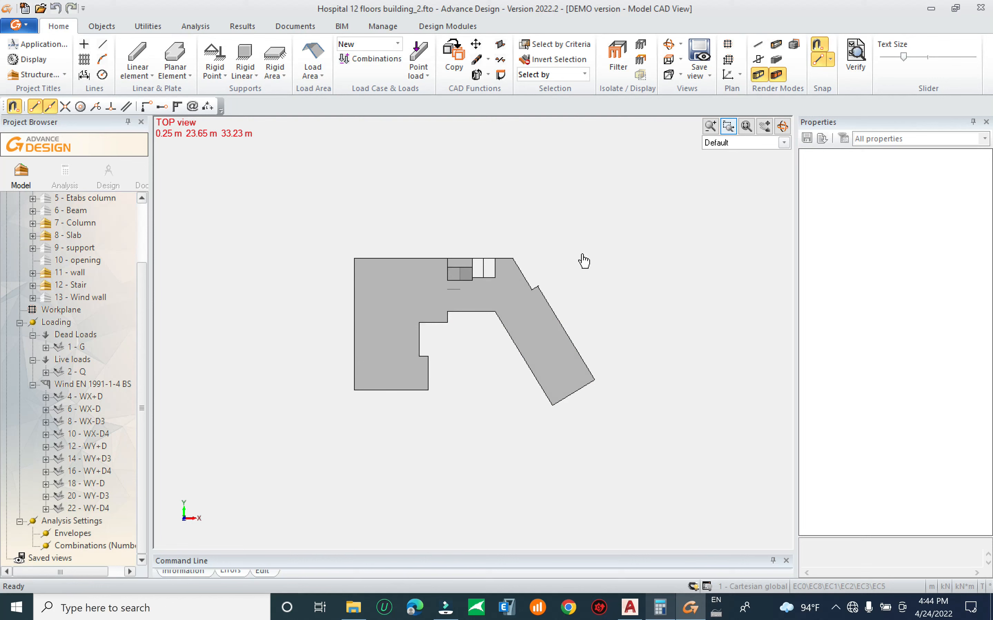
click(758, 59)
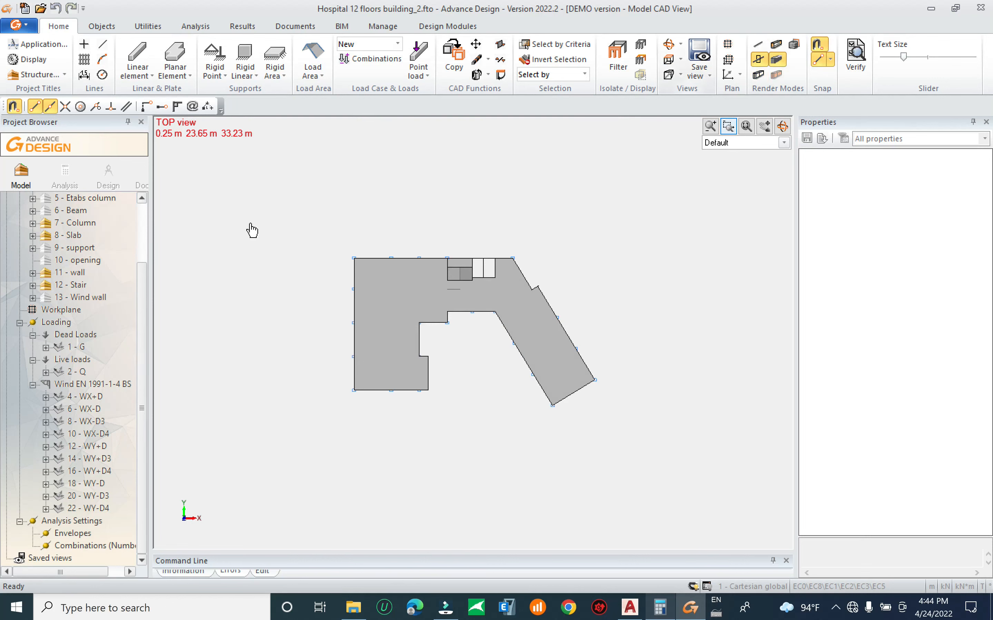
click(759, 75)
scroll(481, 317, up, 3)
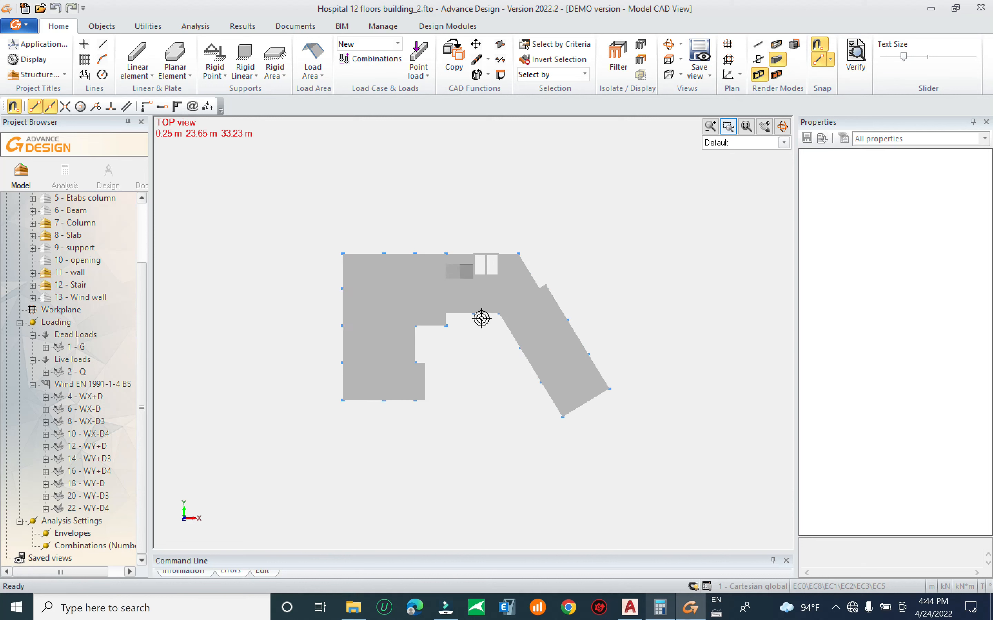
scroll(97, 237, up, 2)
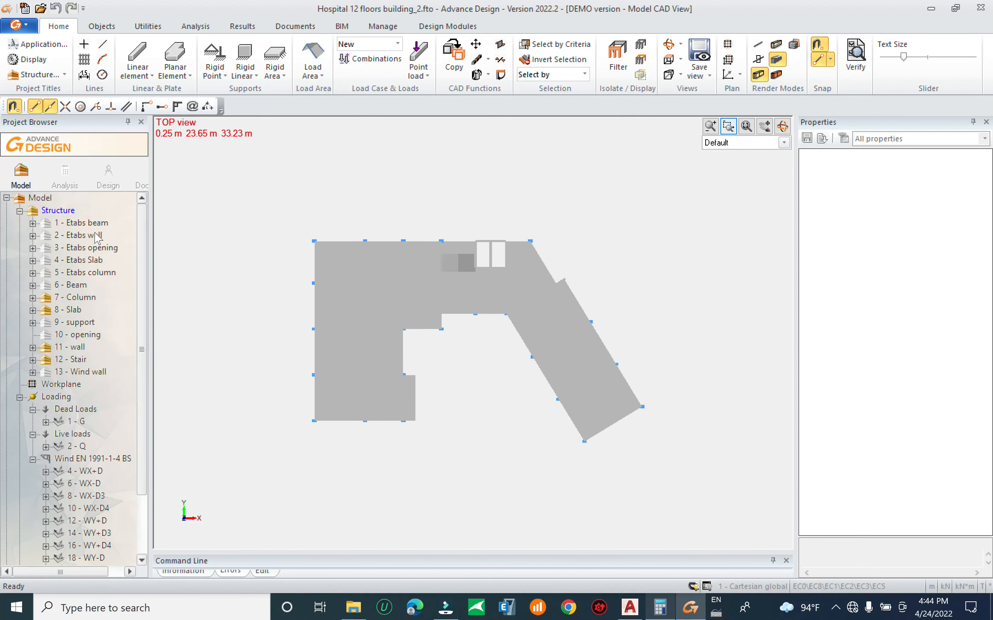
Hide the 8 - Slab system to expose the column and wall layout in plan
click(78, 310)
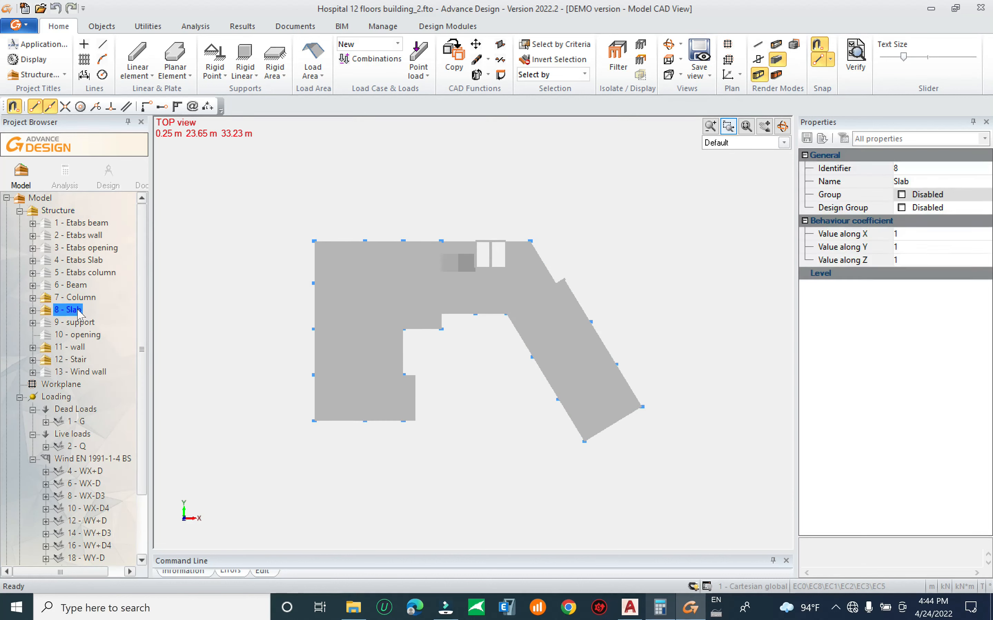
key(Delete)
scroll(584, 270, up, 5)
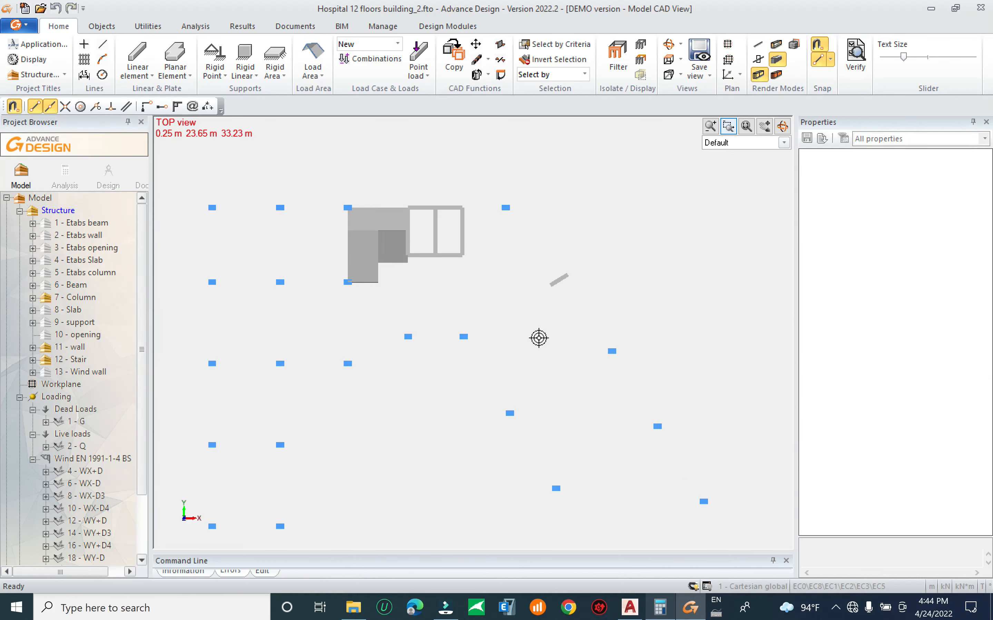
middle_drag(408, 337, 517, 279)
scroll(292, 327, down, 4)
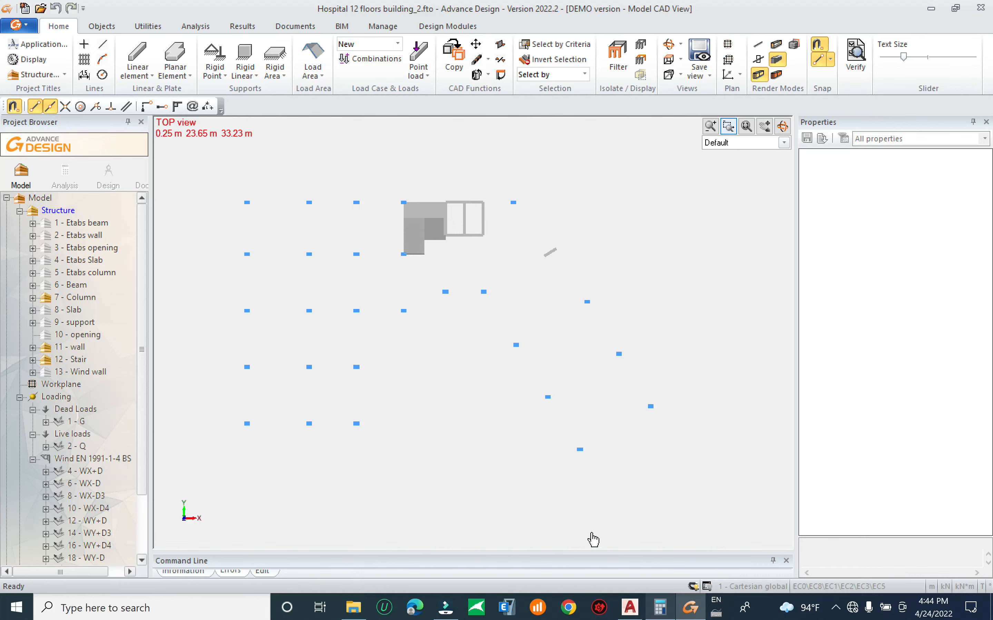
Switch to AutoCAD and examine the column grid and axis spacing on the second floor plan of the hospital
click(630, 608)
scroll(611, 340, down, 5)
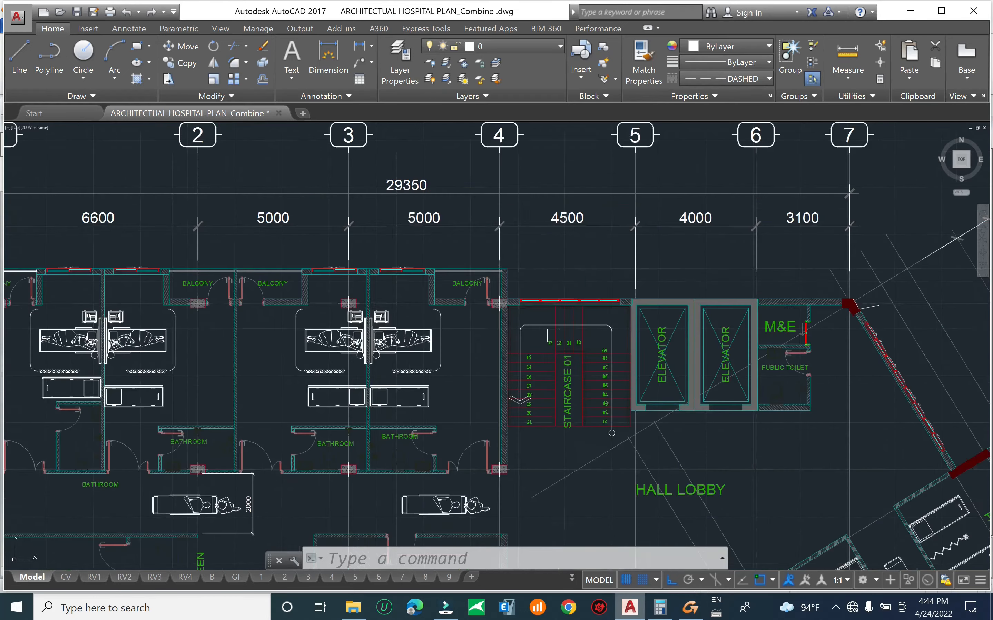
scroll(444, 506, up, 4)
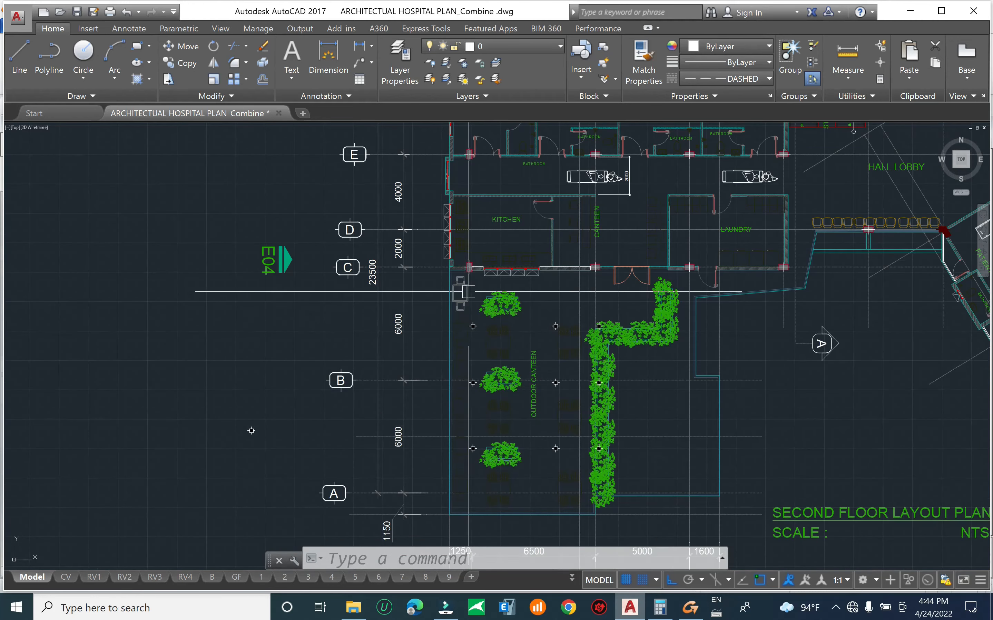
Find the ground floor layout plan in the hospital drawing and examine its column positions along axes A to F
scroll(415, 516, down, 6)
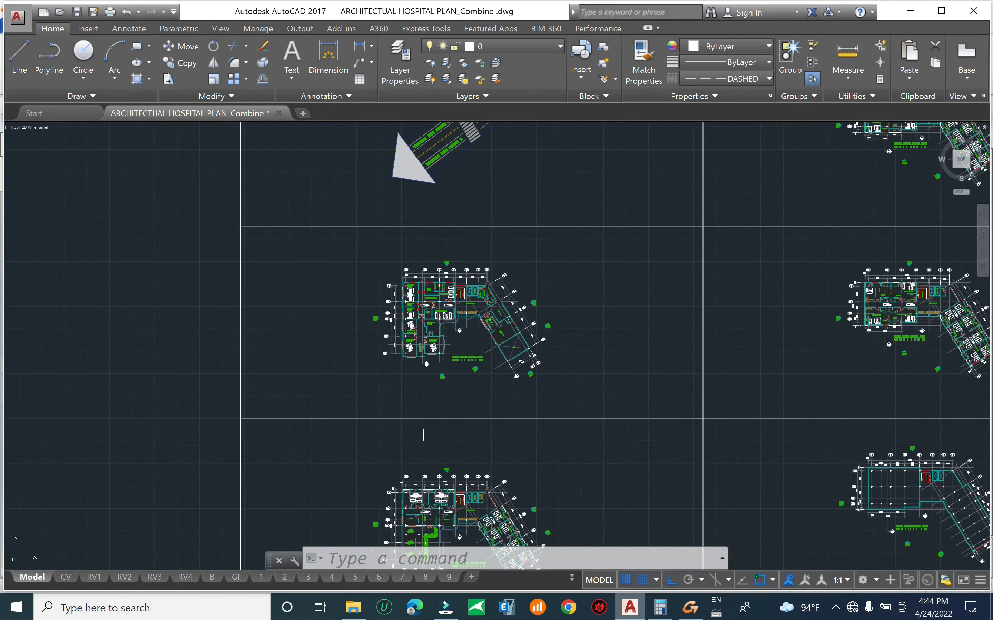
scroll(393, 185, up, 4)
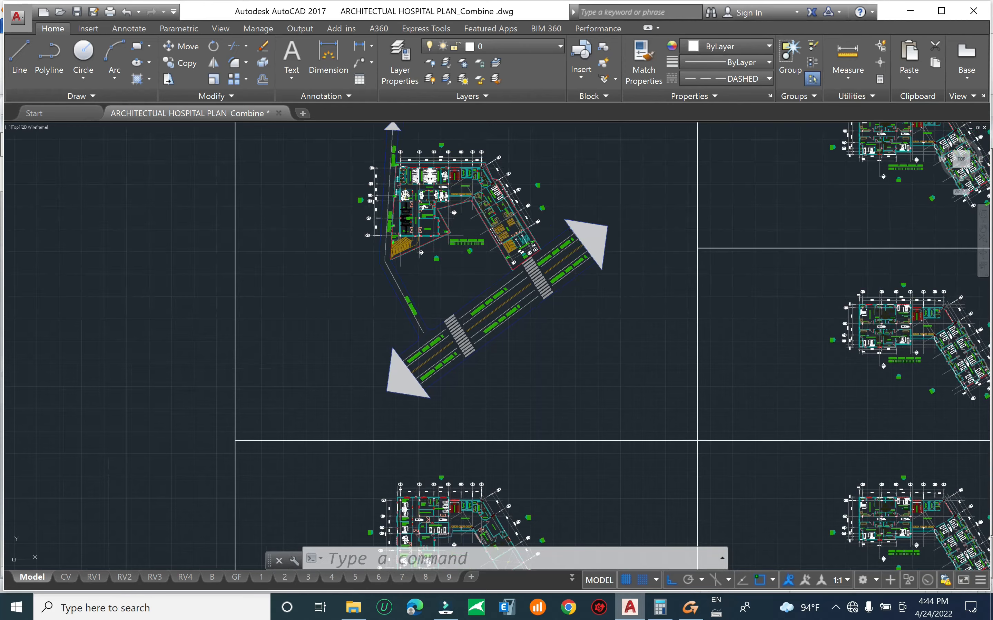
scroll(393, 186, up, 5)
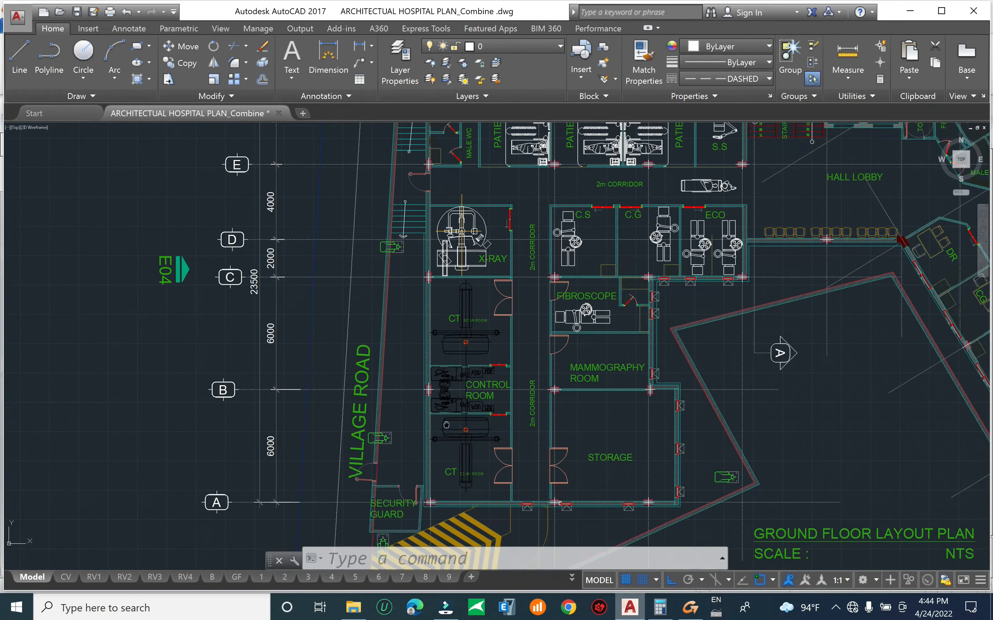
middle_drag(433, 374, 429, 491)
scroll(426, 260, down, 2)
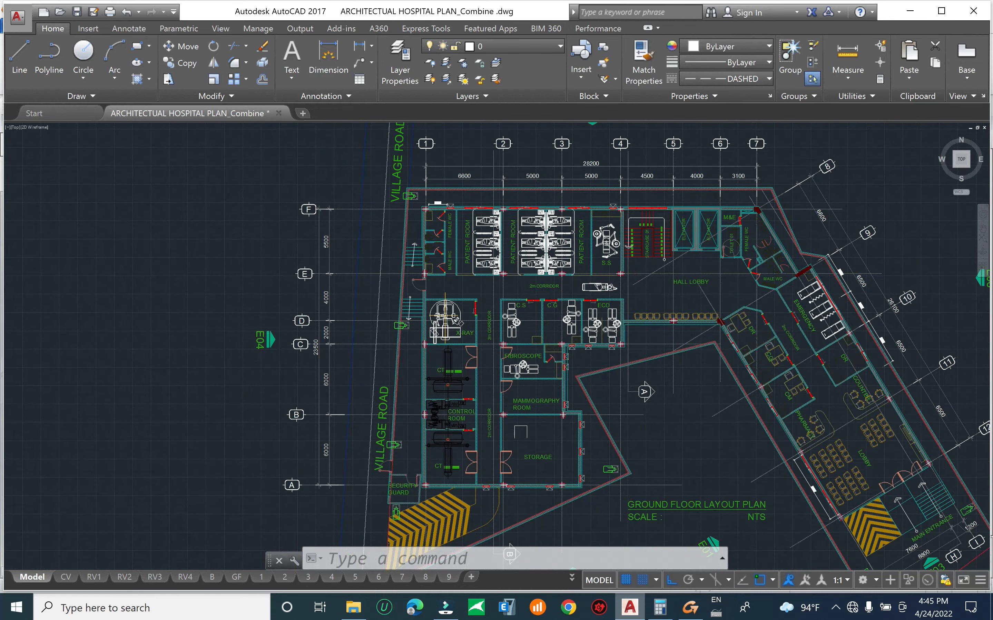
scroll(521, 411, up, 2)
middle_drag(580, 450, 584, 475)
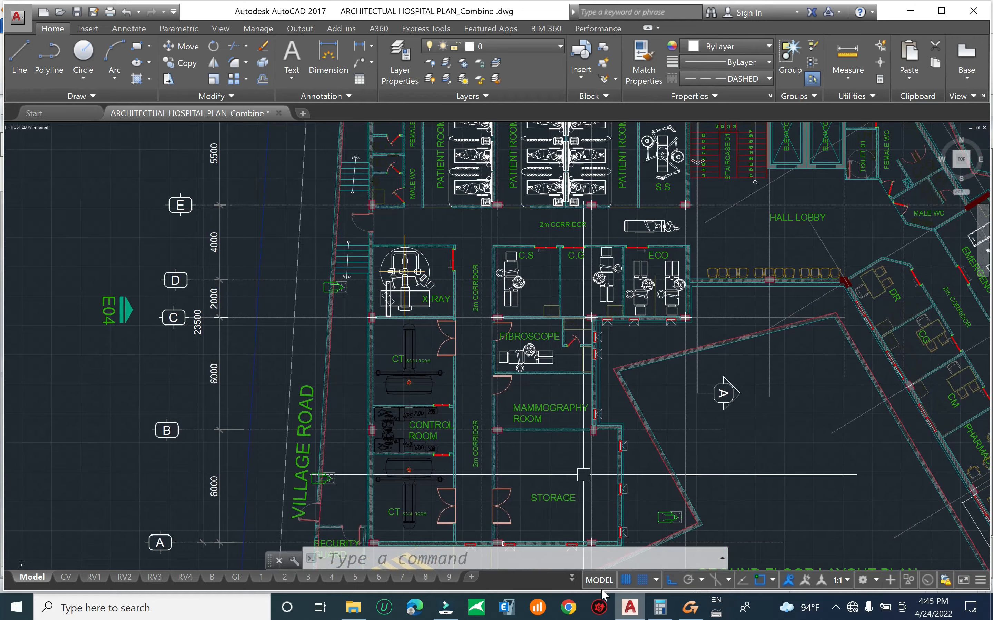
Switch to Advance Design, select the columns on axis 1 at rows B, C and E, and return to the AutoCAD ground floor plan
click(690, 607)
drag(269, 241, 212, 388)
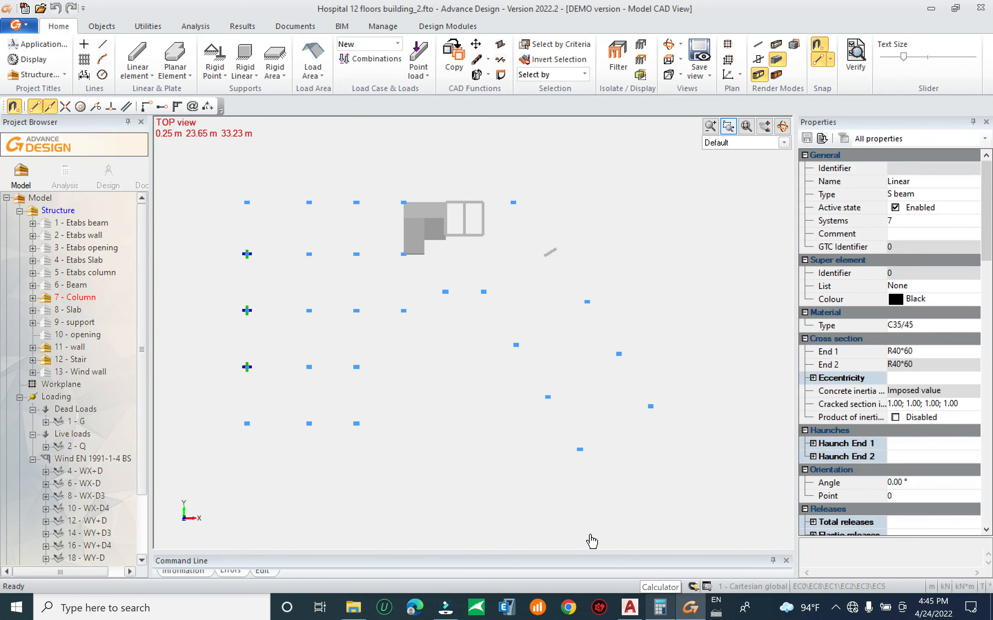
click(631, 608)
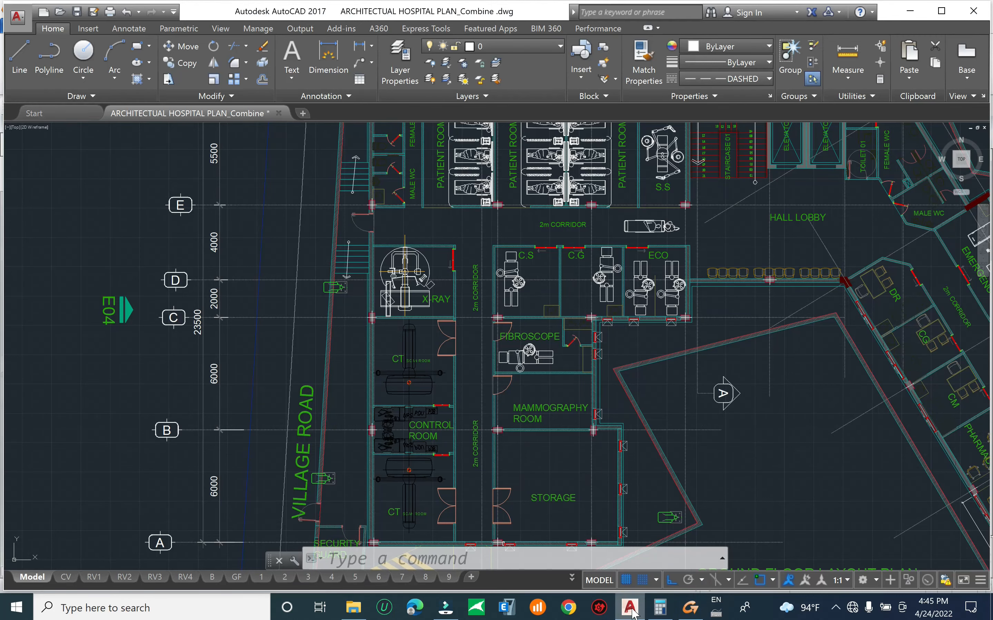